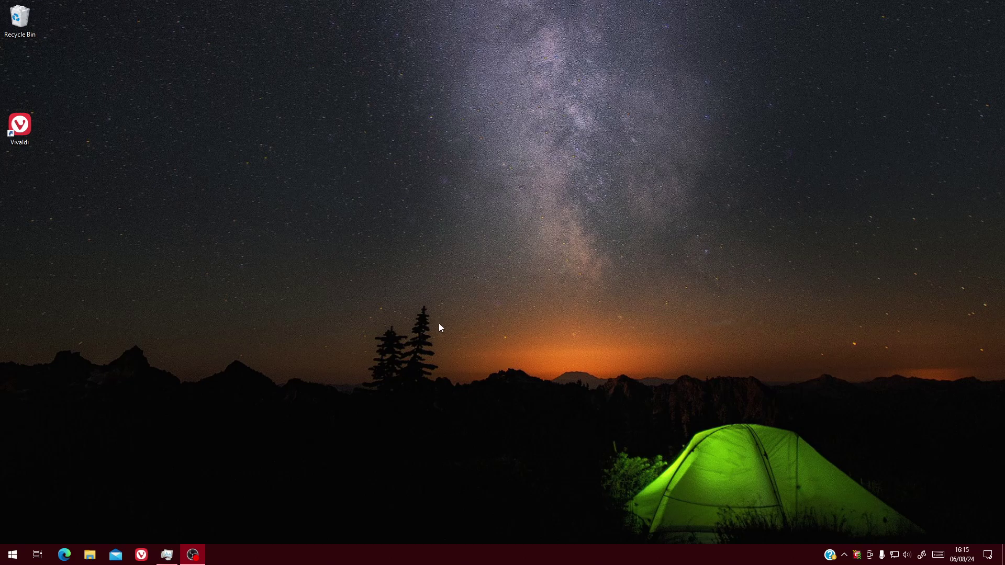
Start Vivaldi from its desktop shortcut.
double_click(28, 119)
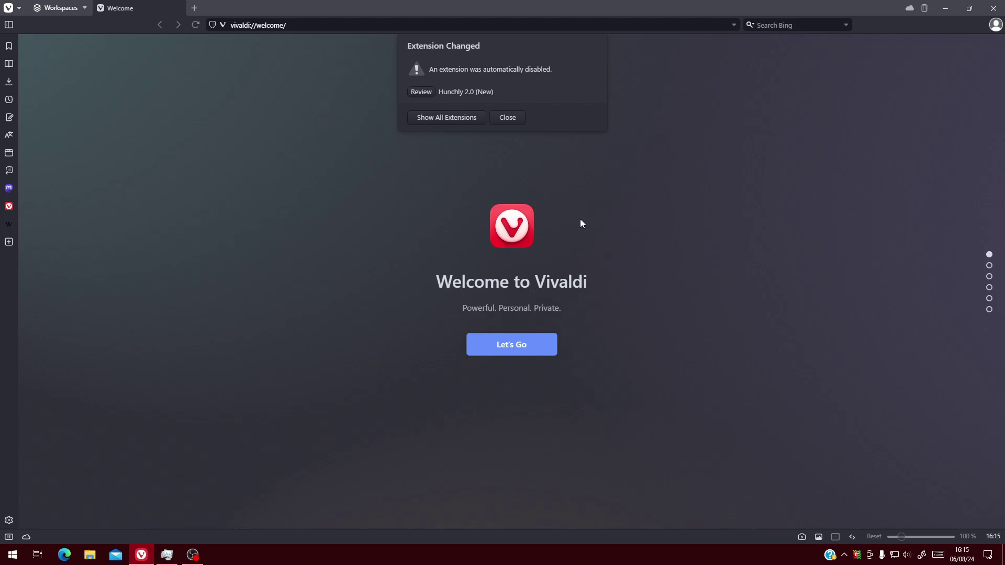
Dismiss the disabled-extension notice, start the welcome setup, and choose Block Trackers.
click(506, 131)
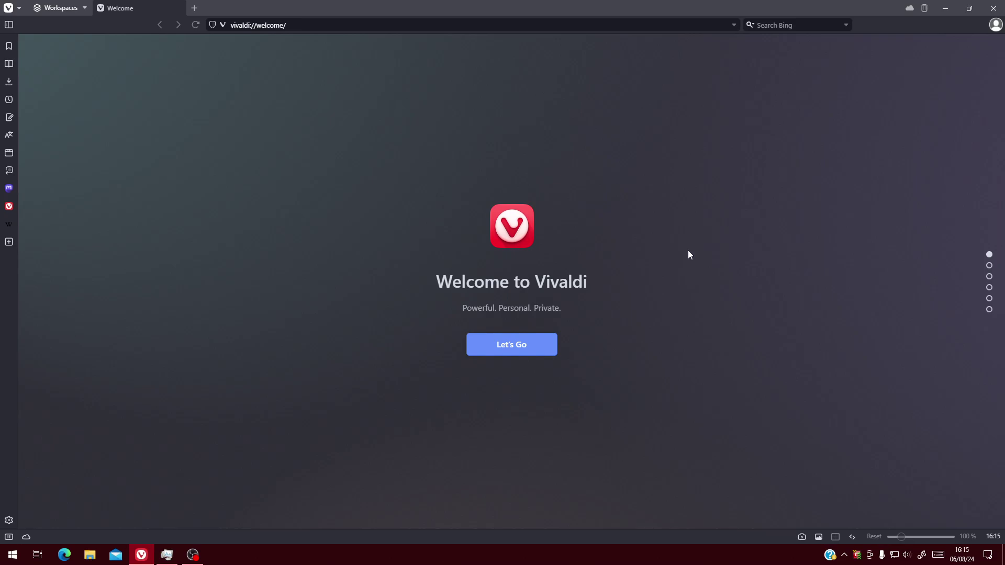
click(516, 344)
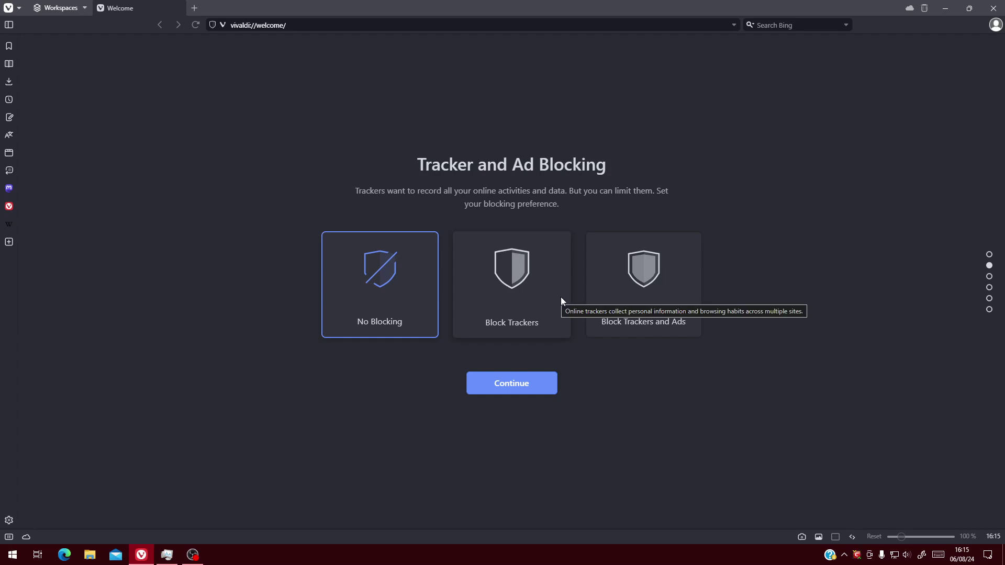
click(541, 308)
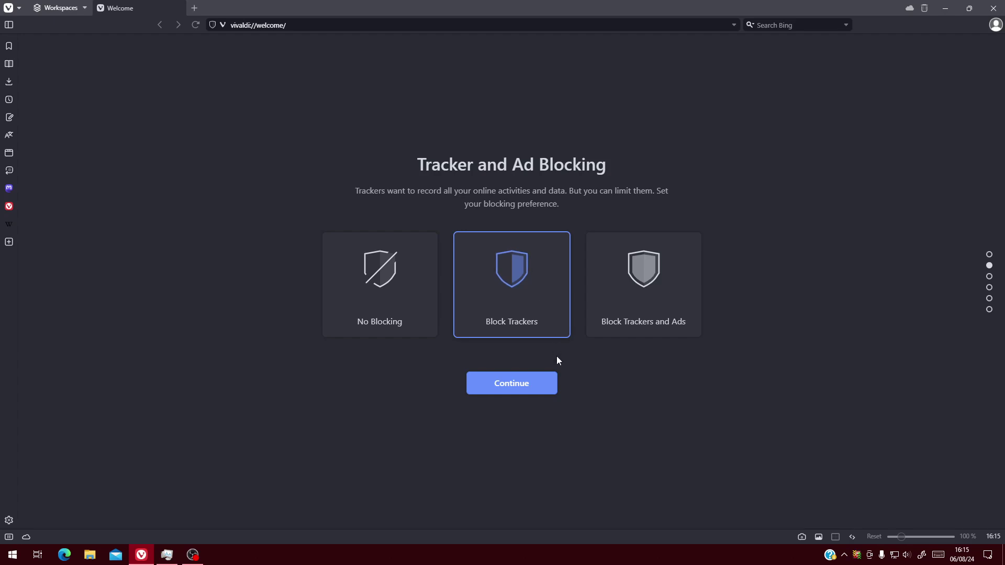
click(531, 385)
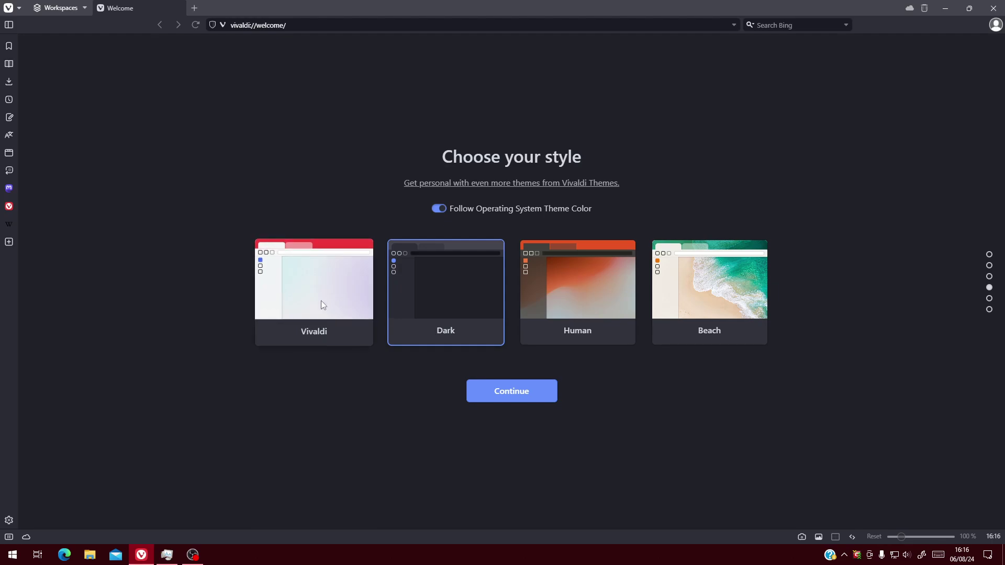
Preview the Human, Beach and Vivaldi themes, then pick Dark and continue.
click(561, 297)
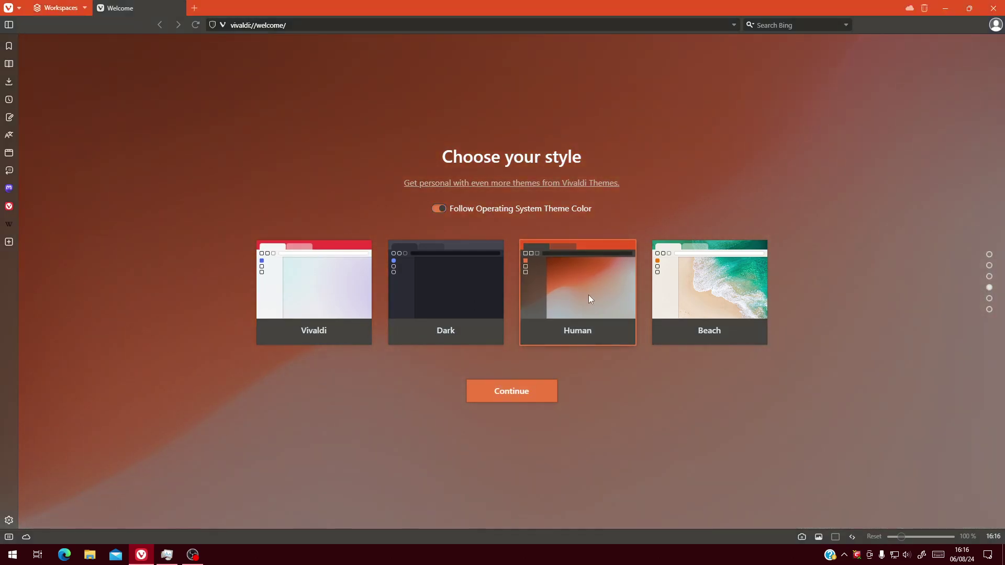
click(708, 289)
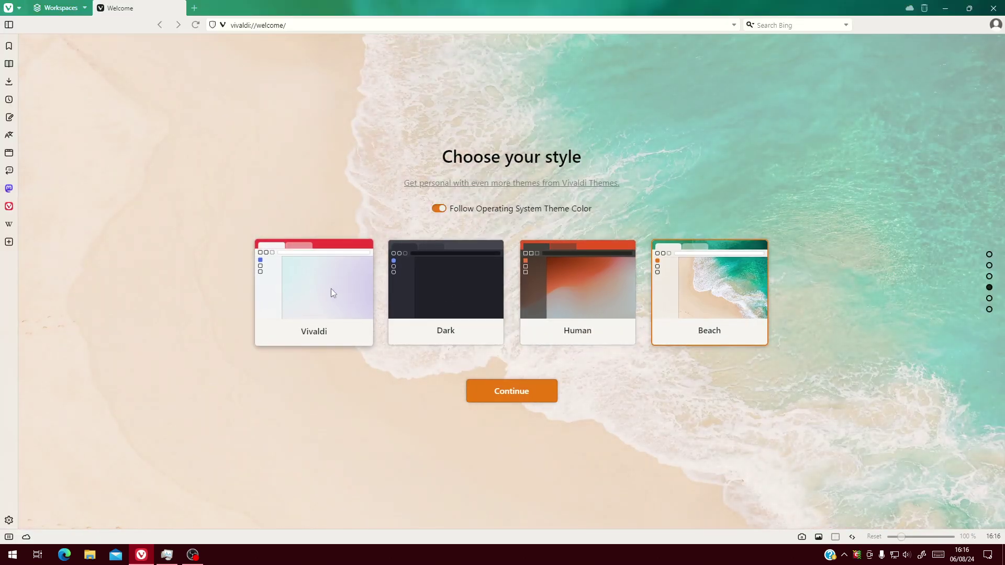
click(315, 287)
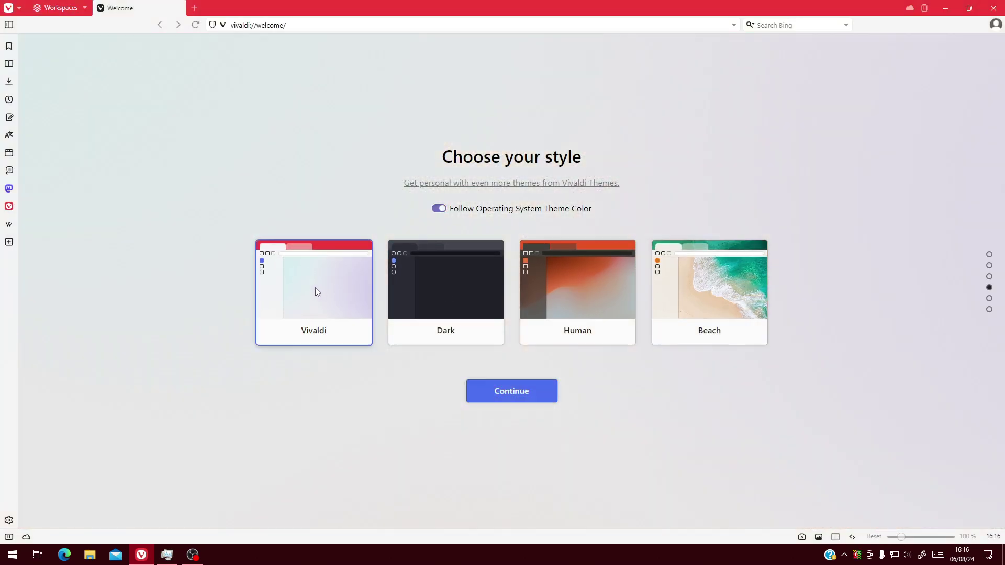
click(434, 299)
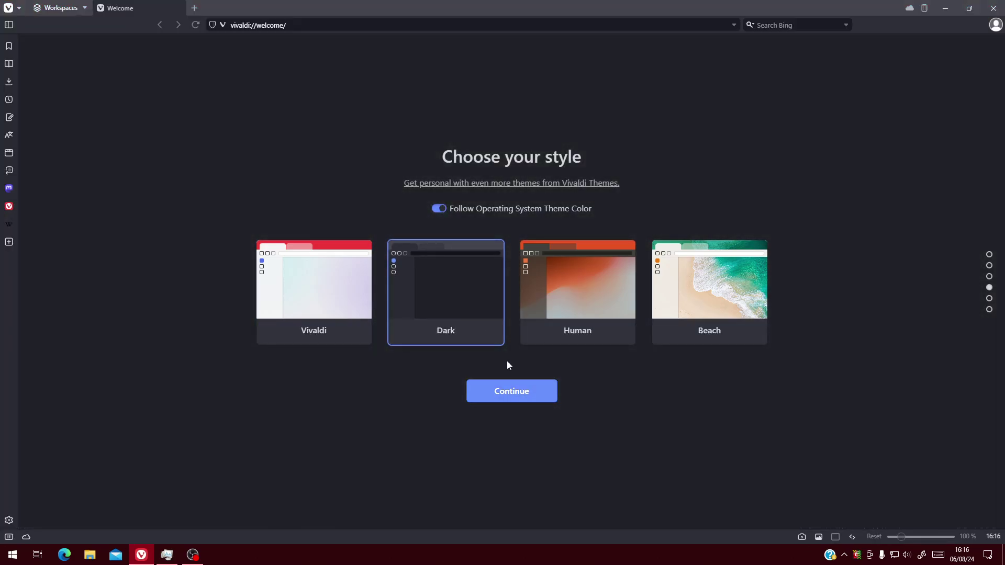
click(505, 391)
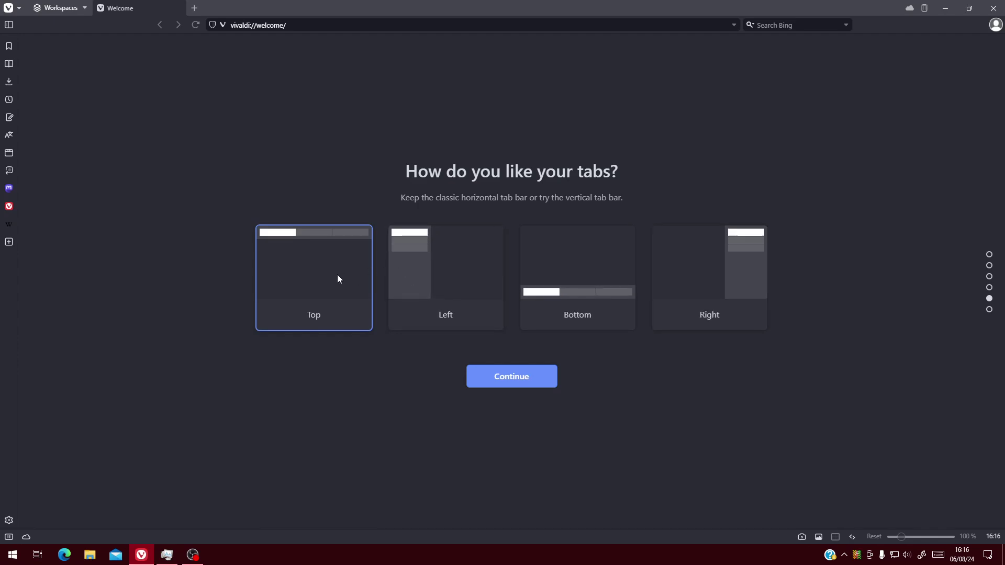
Try Left, Bottom and Right tab positions, then keep the tabs at Top.
click(429, 281)
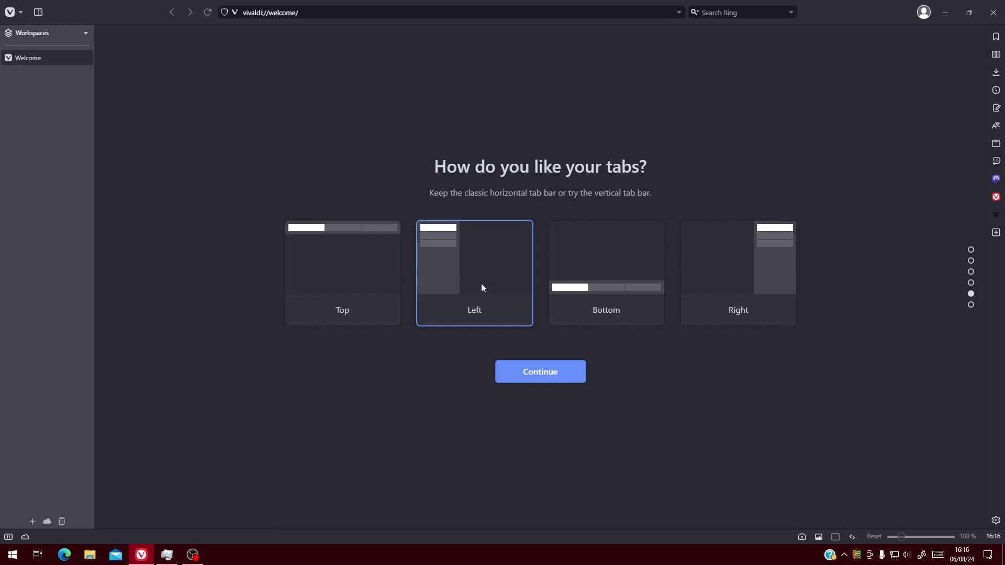
click(628, 272)
click(738, 257)
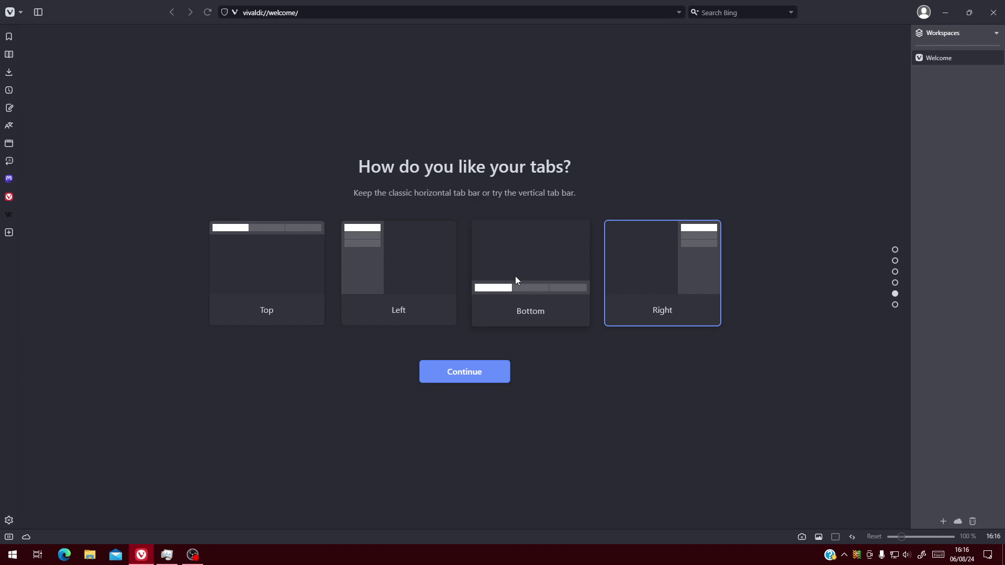
click(271, 250)
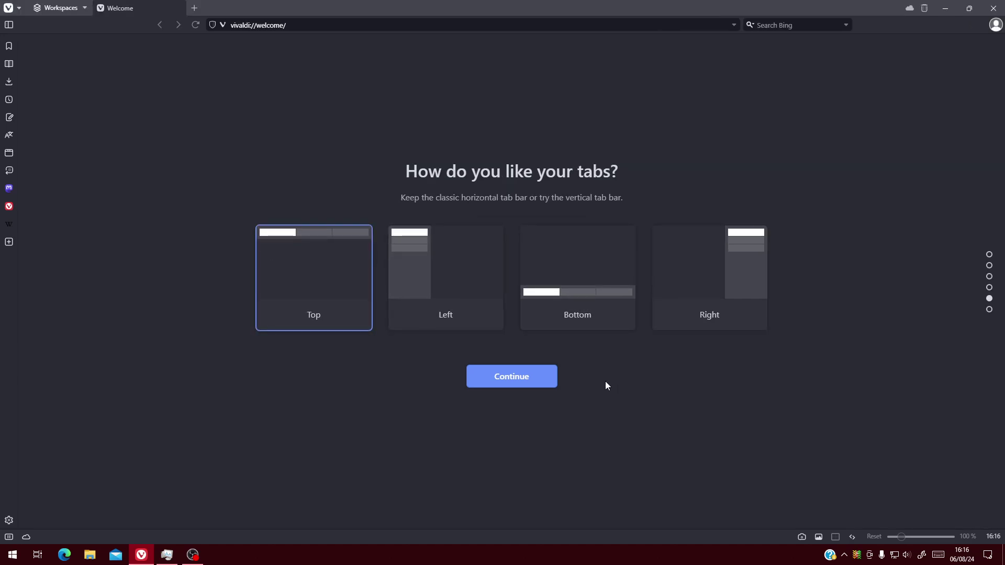
click(526, 376)
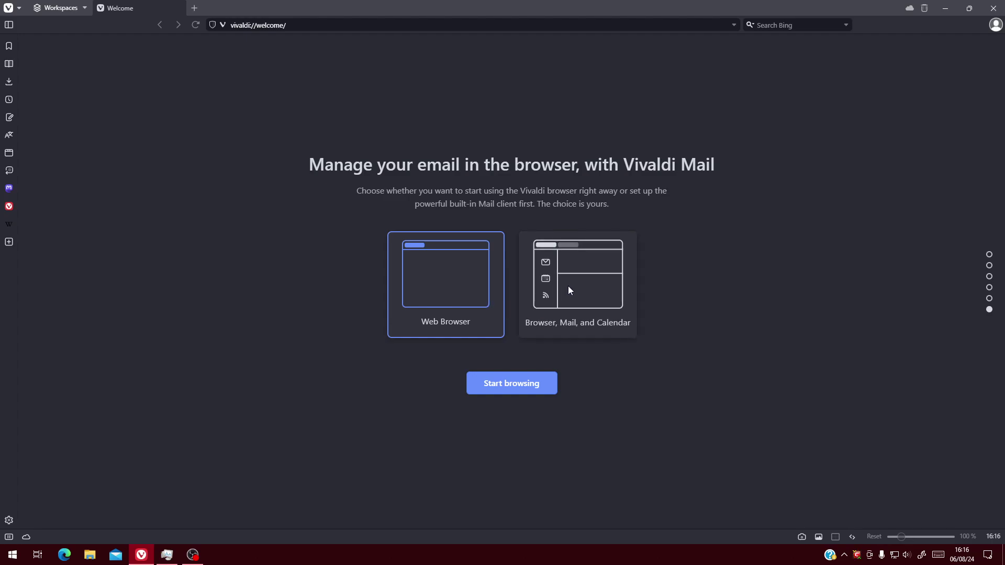
Choose the Browser, Mail and Calendar option and begin Vivaldi Mail setup.
click(562, 319)
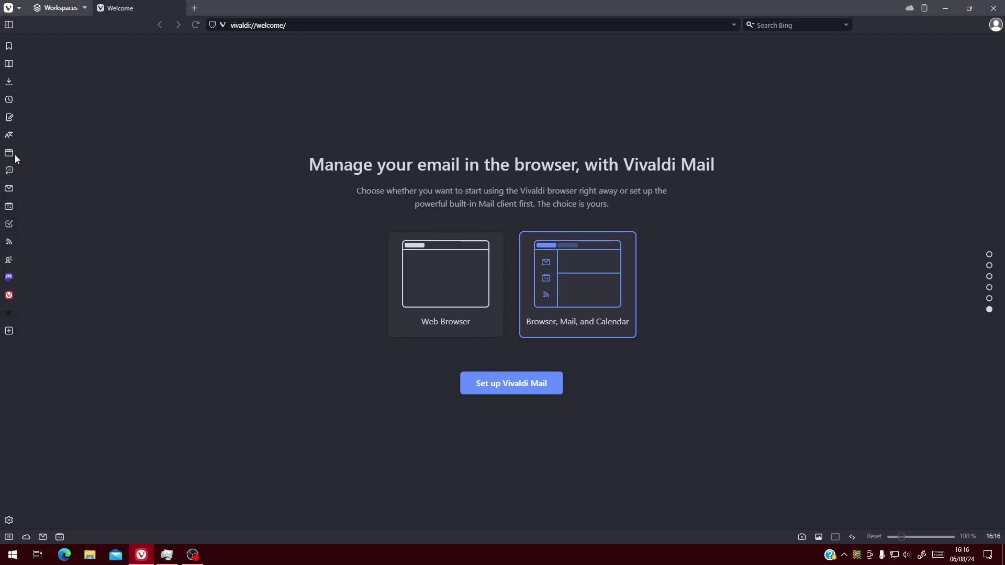
click(454, 309)
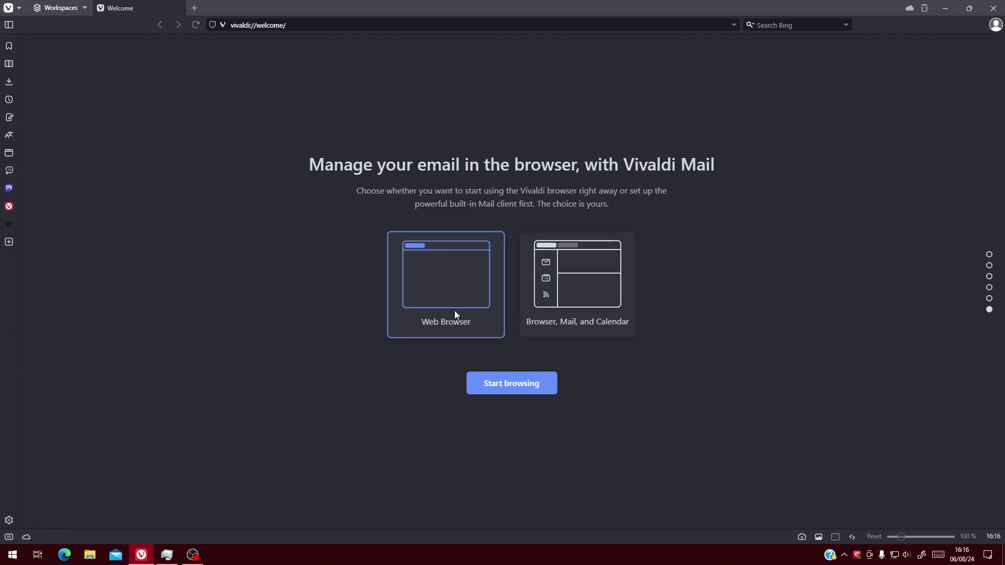
click(586, 315)
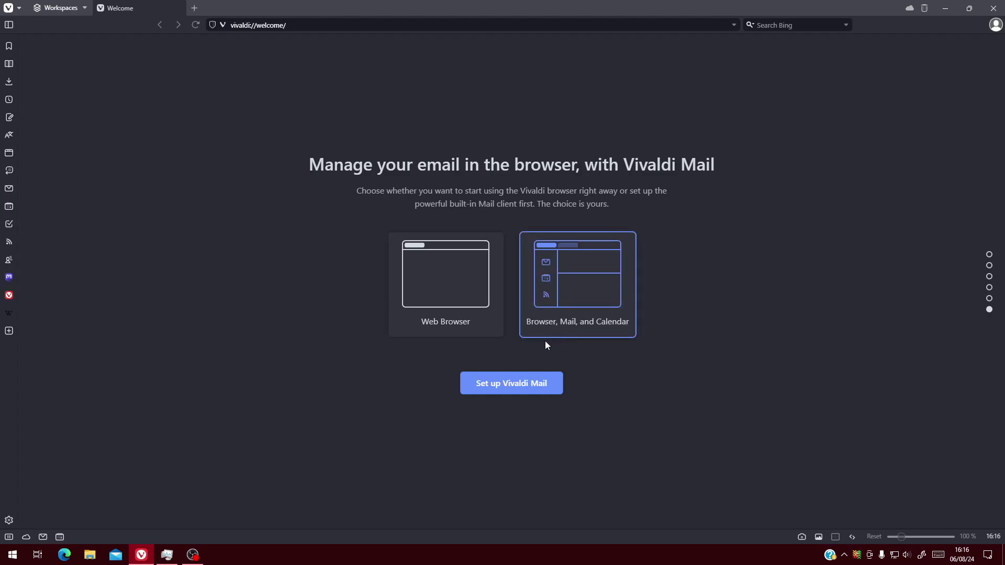
click(500, 390)
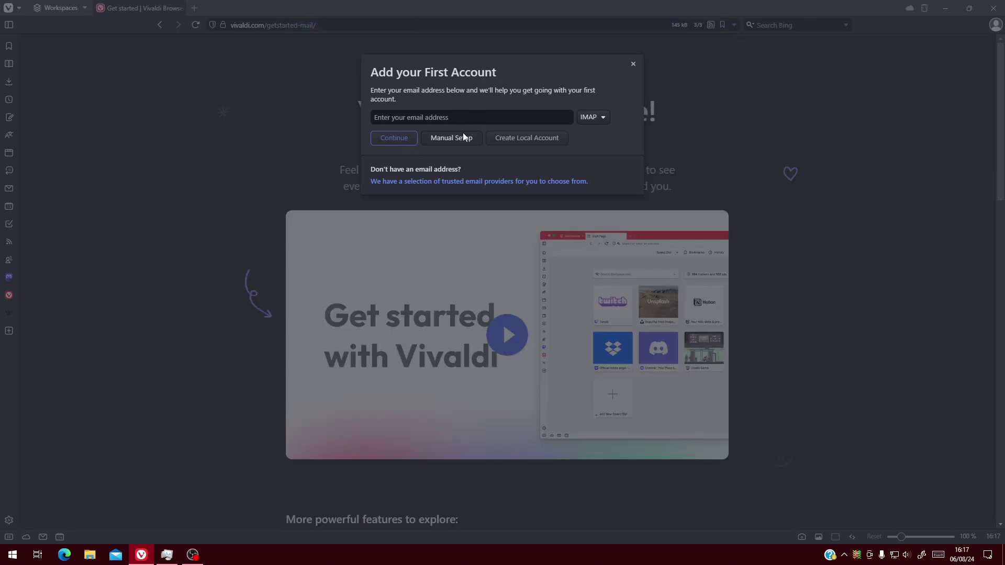
Place the cursor in the empty email address field of Add your First Account.
click(438, 117)
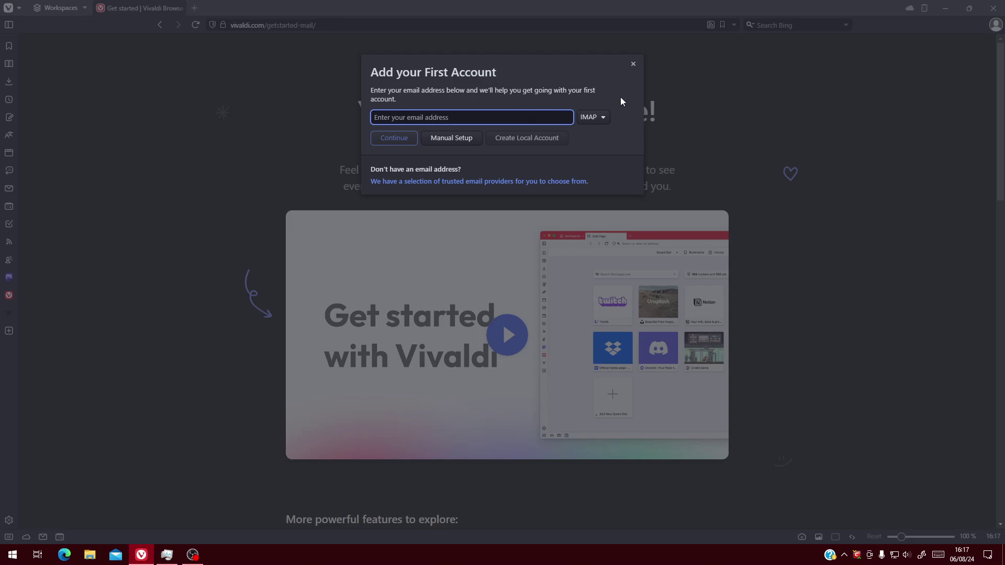
Close the mail account dialog without adding an account.
click(631, 67)
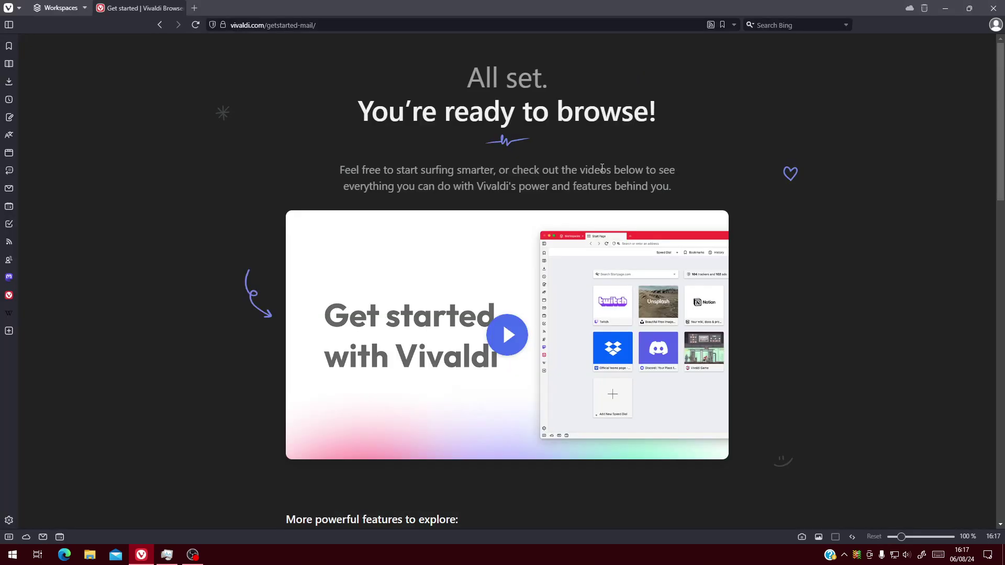
scroll(599, 310, down, 8)
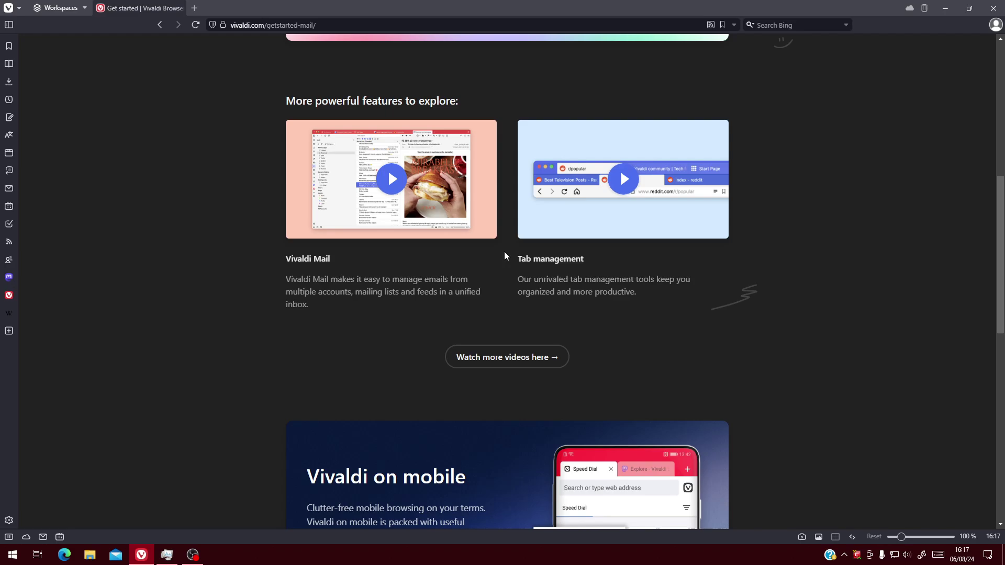
scroll(504, 254, up, 8)
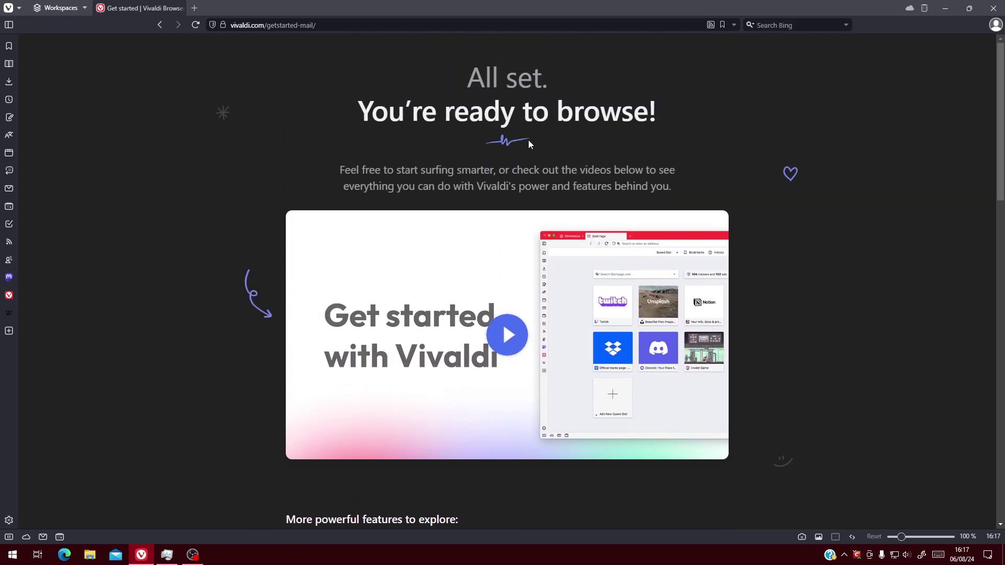
right_click(119, 27)
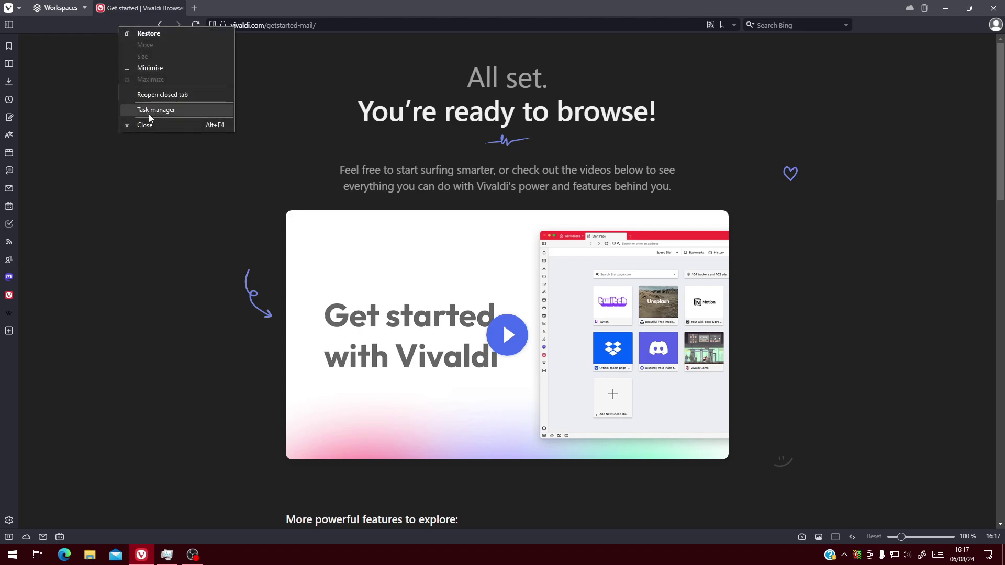
click(353, 101)
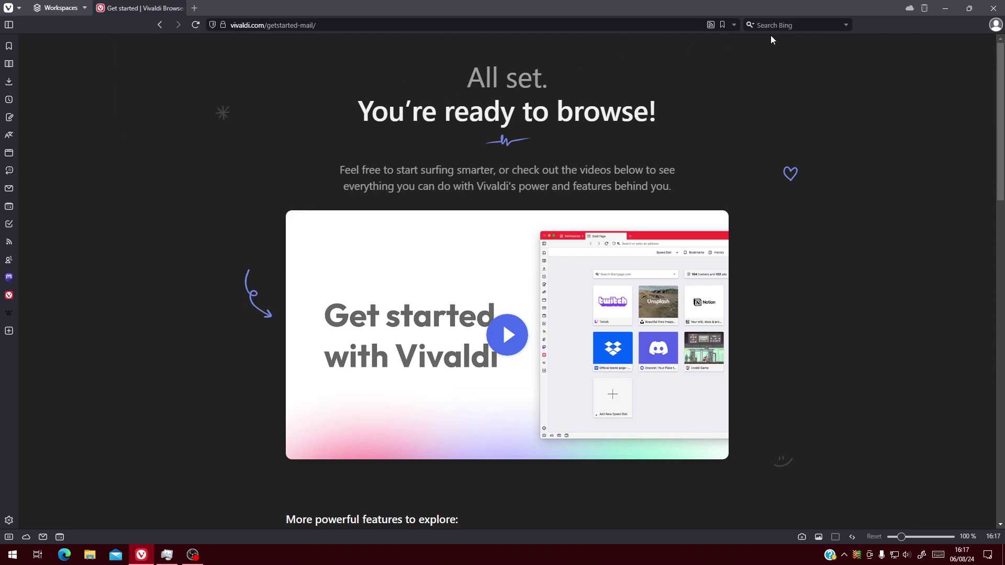
Open the YouTube videos, Help, Forums and Vivaldi Social links in new tabs.
scroll(422, 203, down, 6)
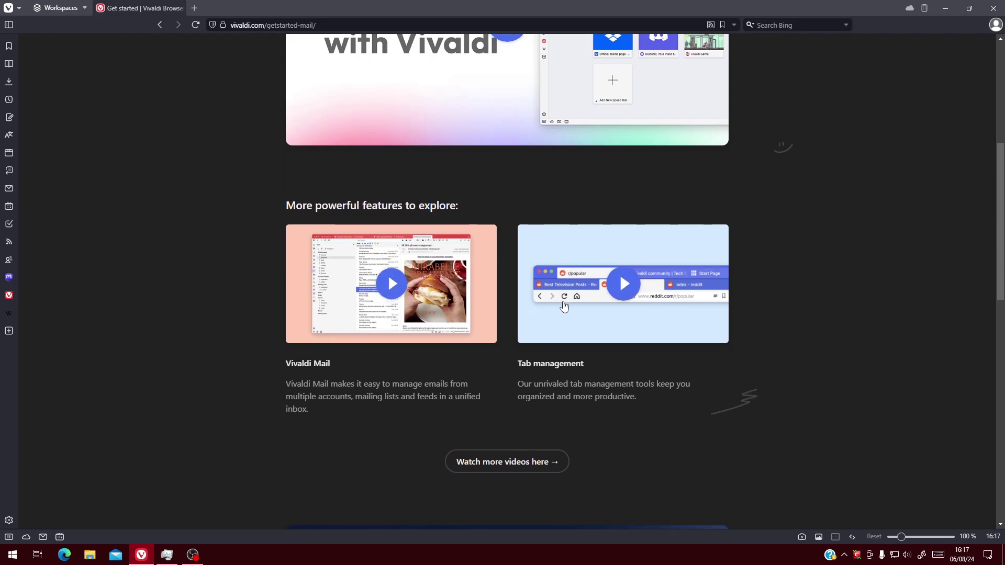
scroll(501, 271, down, 1)
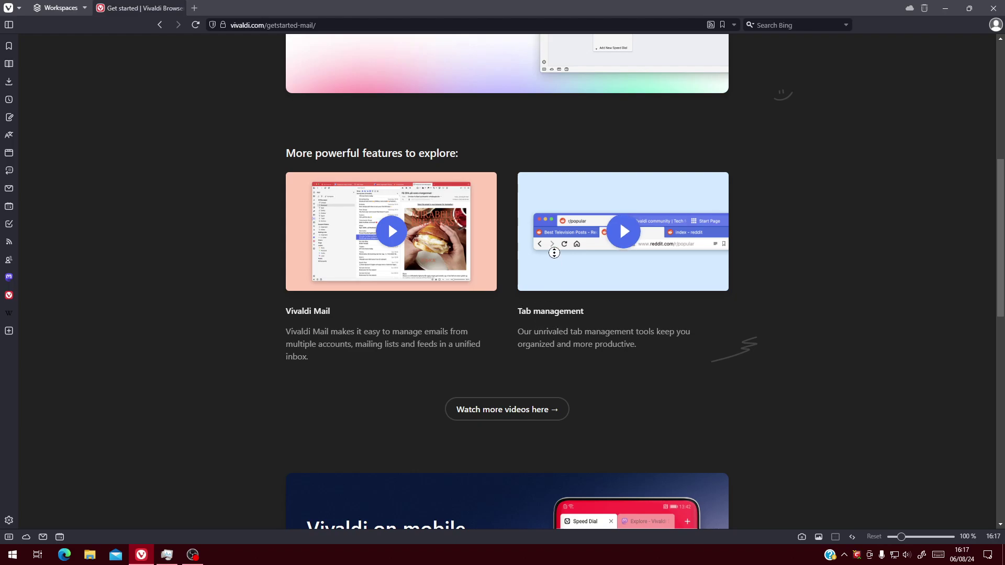
click(519, 416)
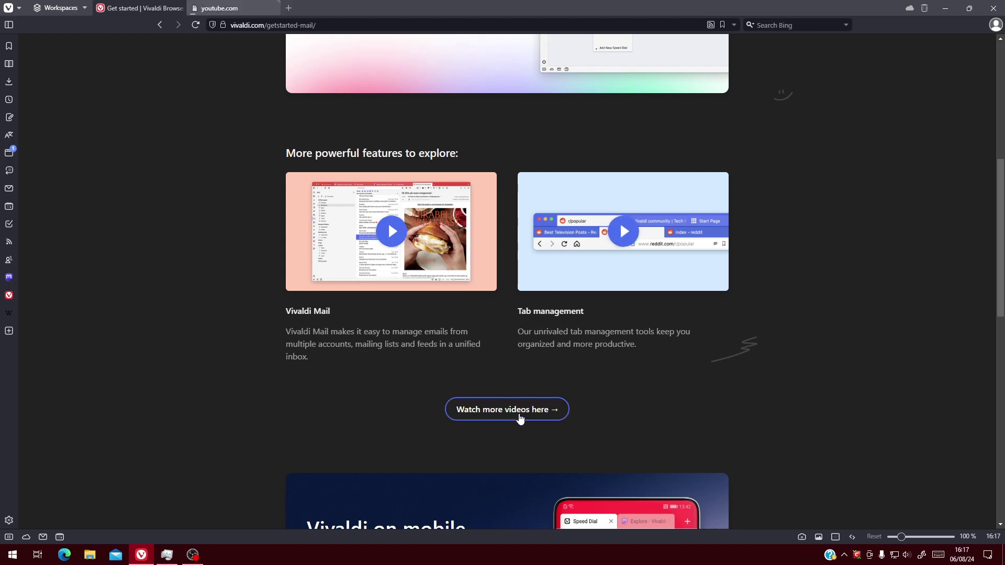
scroll(510, 397, down, 10)
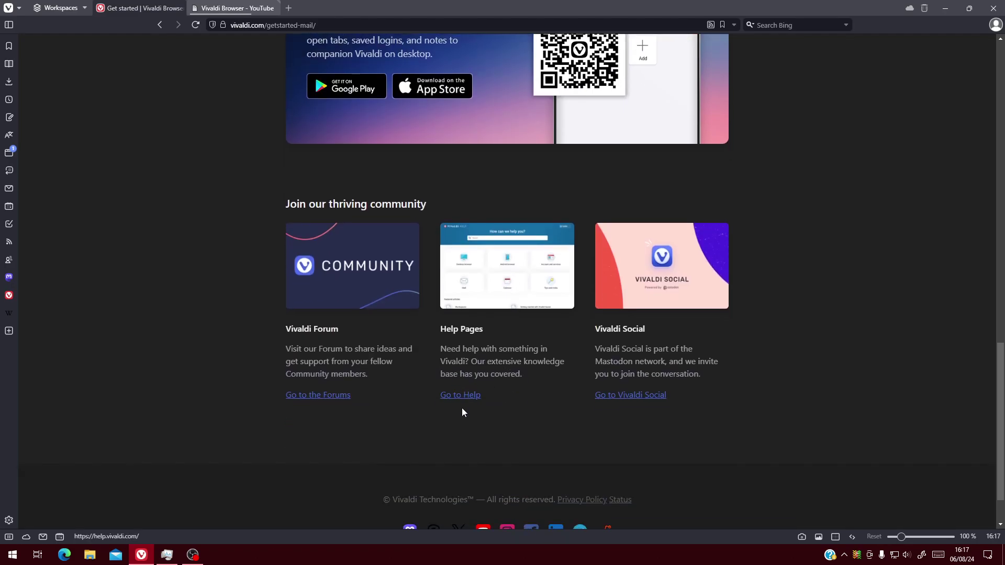
click(463, 396)
click(322, 397)
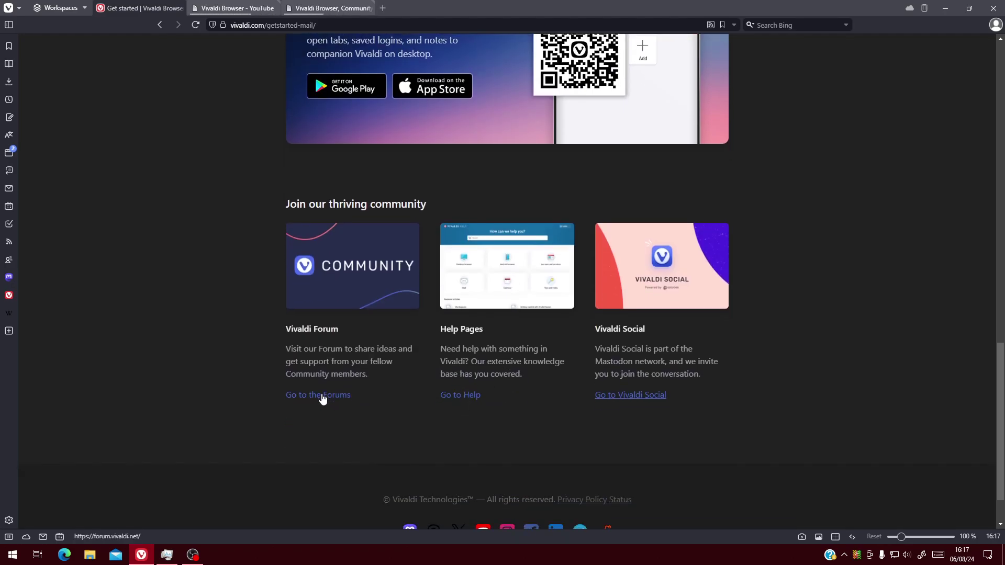
click(634, 396)
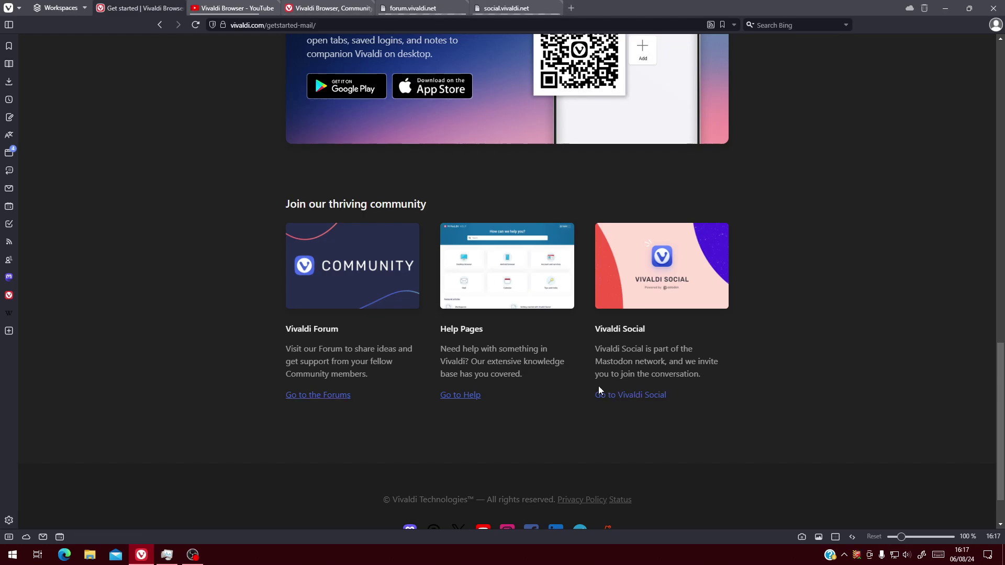
scroll(302, 212, up, 4)
scroll(211, 197, up, 10)
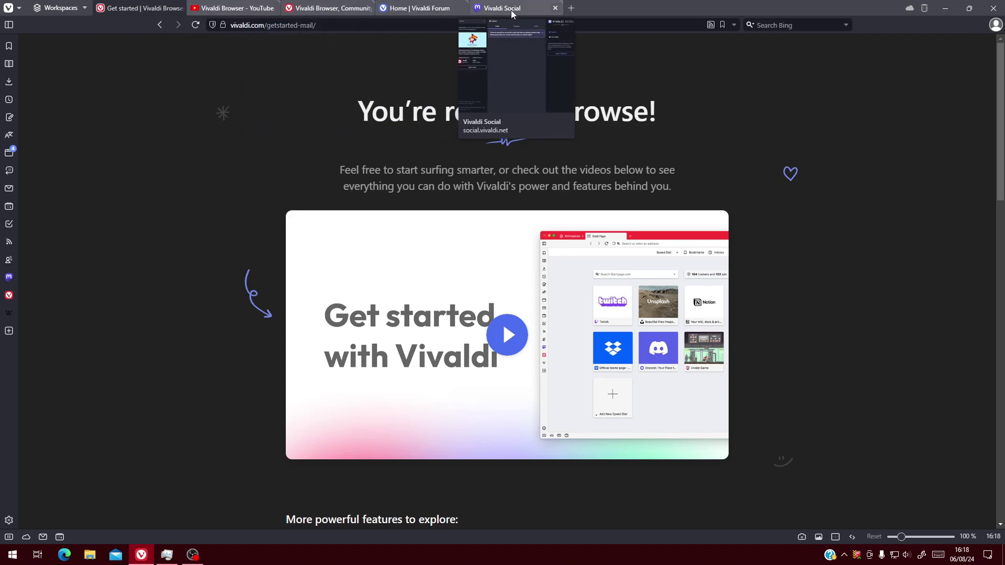
Load Google.com in a new tab and open About, Store, Images and Gmail as background tabs.
click(570, 8)
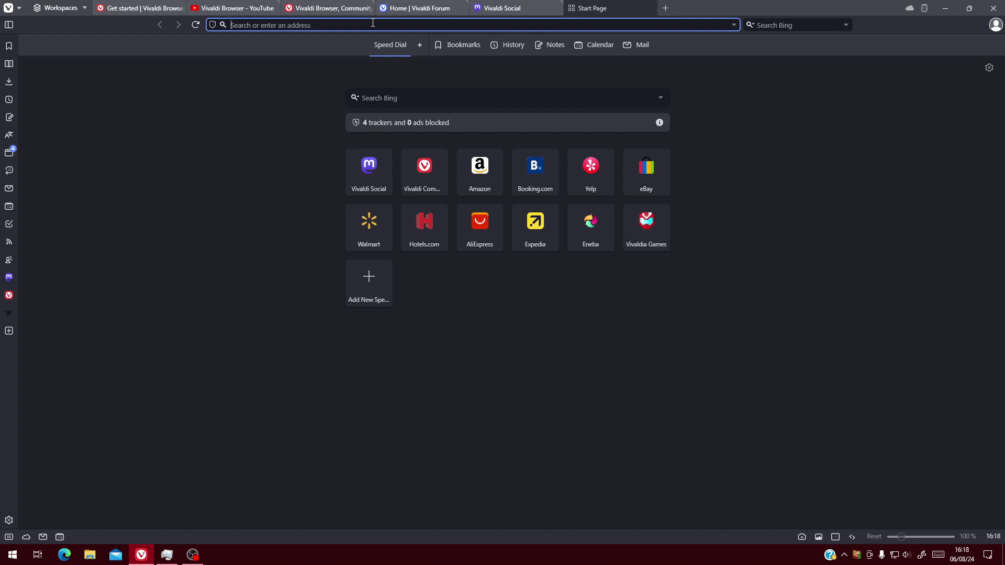
text(Google.com)
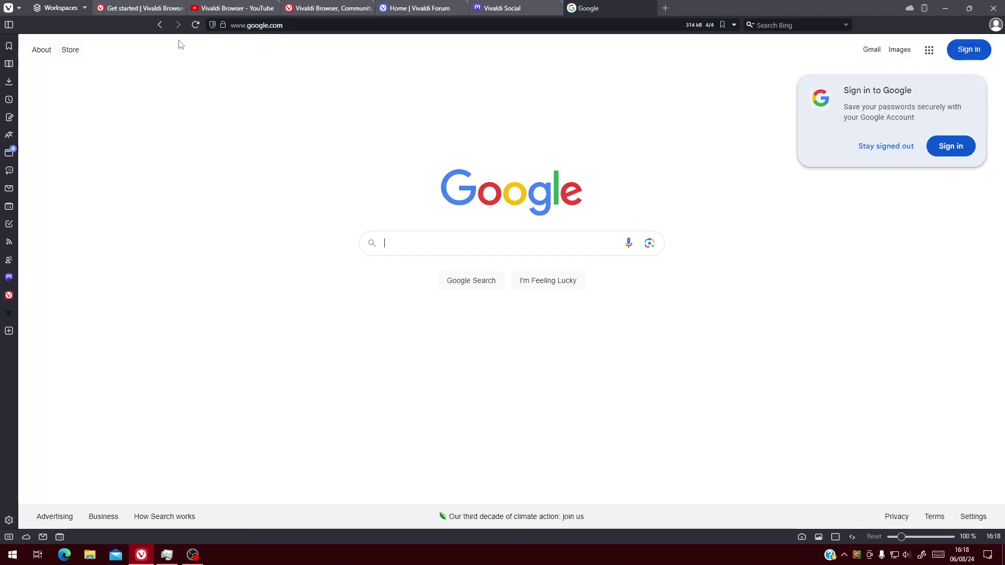
middle_click(47, 58)
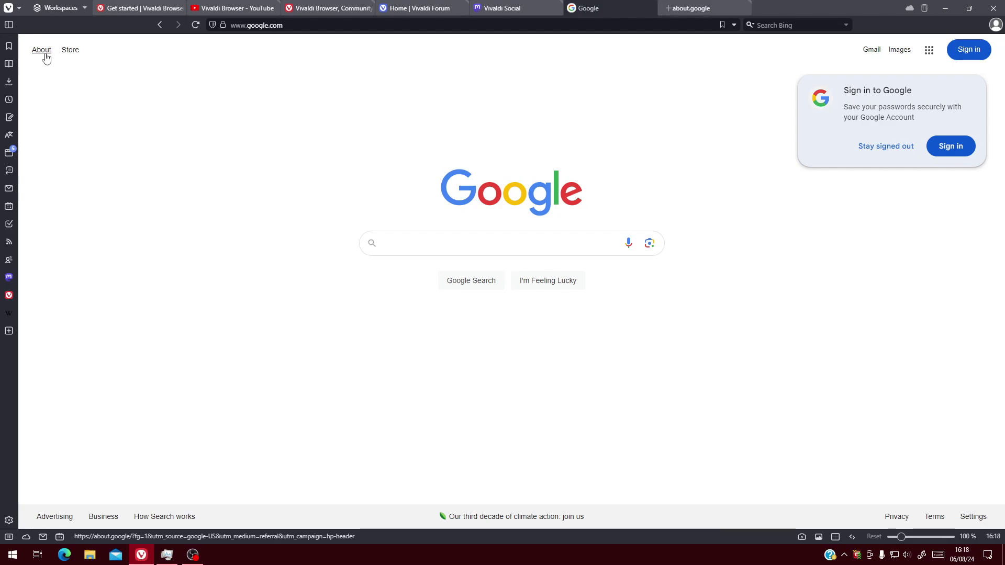
middle_click(73, 52)
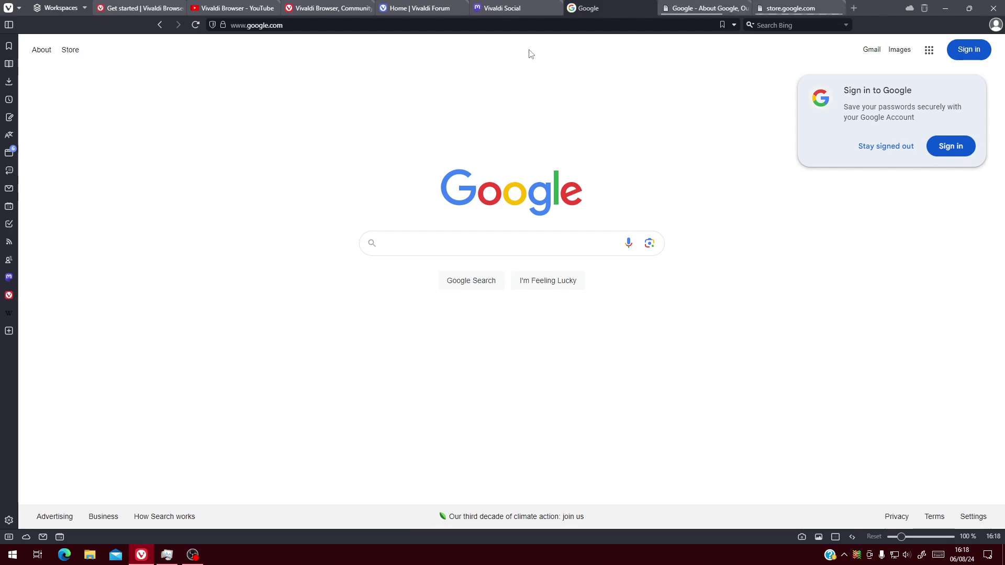
middle_click(899, 49)
middle_click(871, 49)
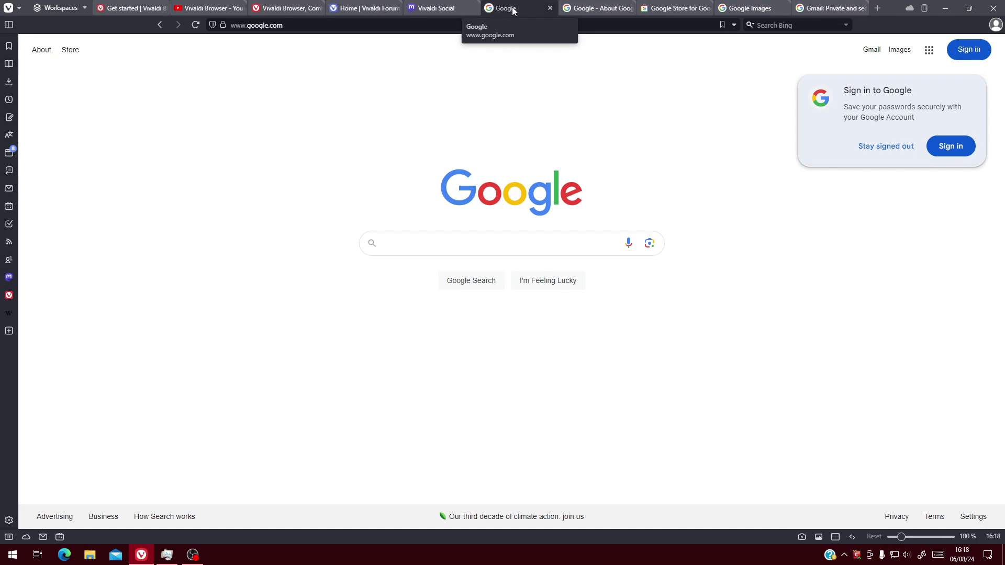
Stack the google.com tabs by host and flip through Images, Gmail and the homepage.
right_click(513, 10)
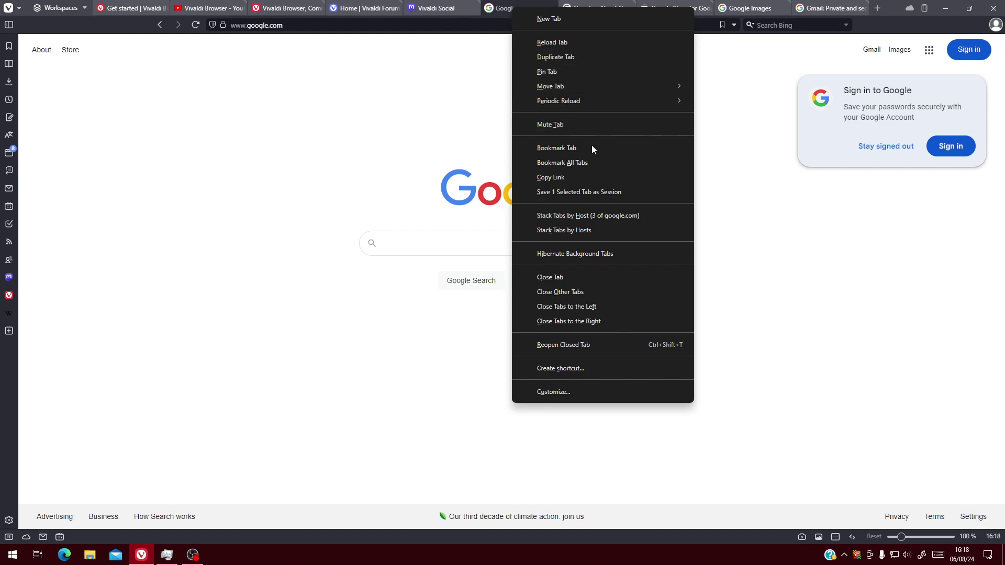
click(571, 232)
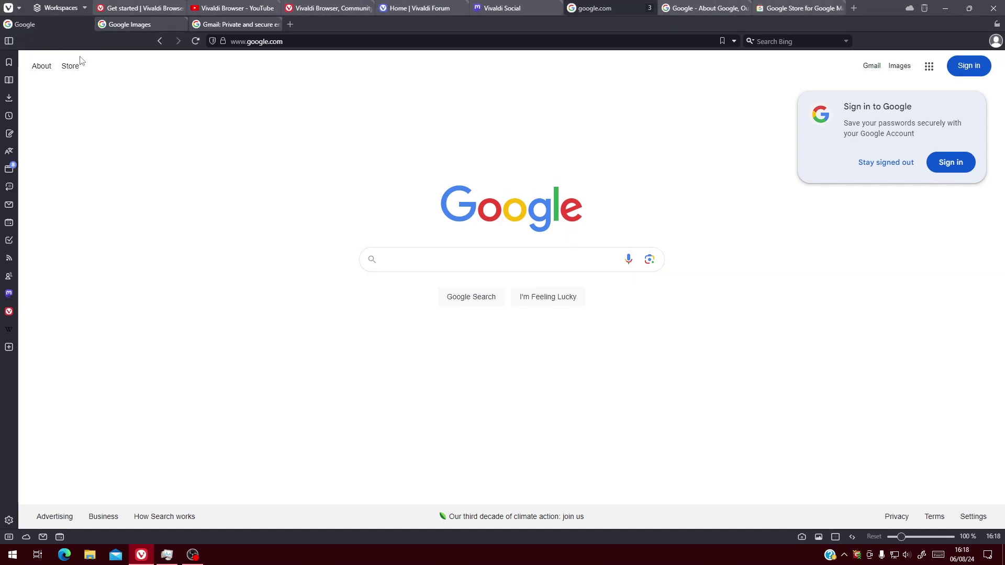
click(147, 25)
click(215, 24)
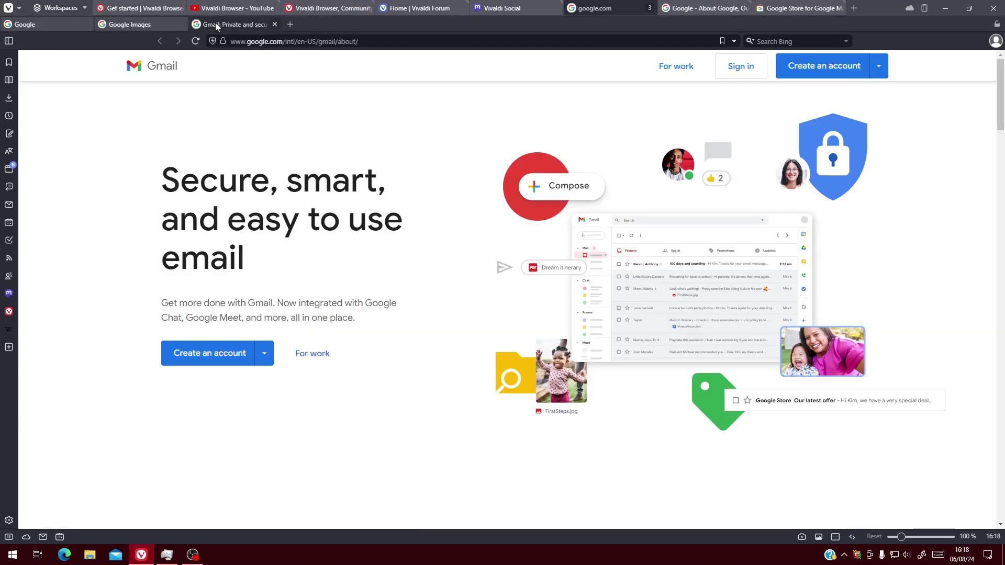
click(69, 28)
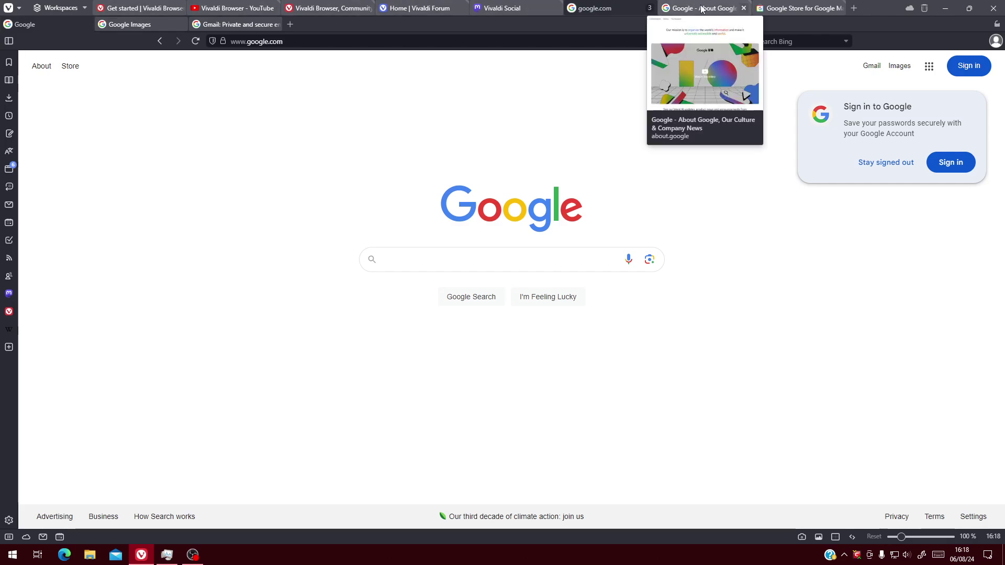
Inspect the About Google address, then cycle through Store and the stacked Google tabs.
click(733, 9)
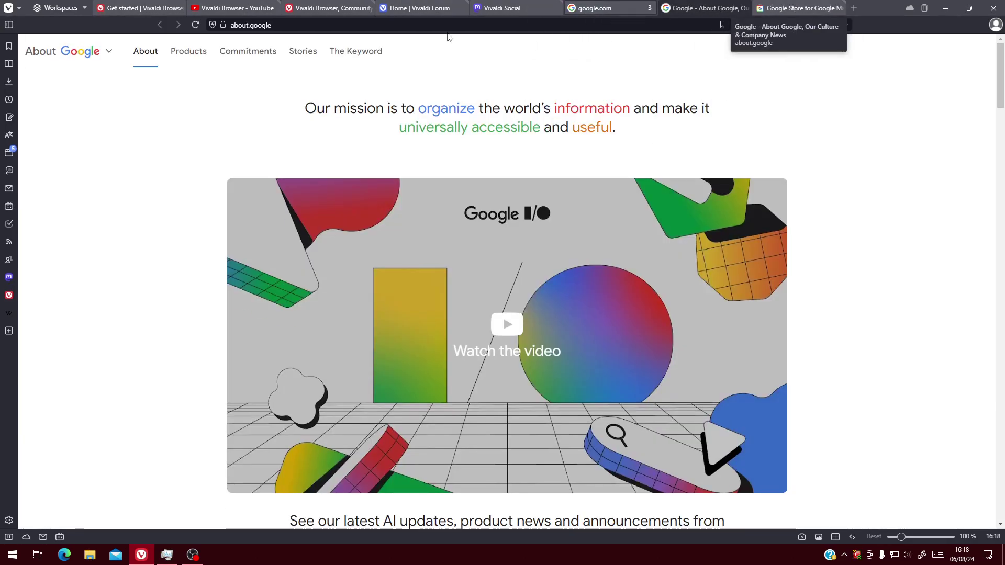
click(234, 25)
drag(293, 25, 255, 26)
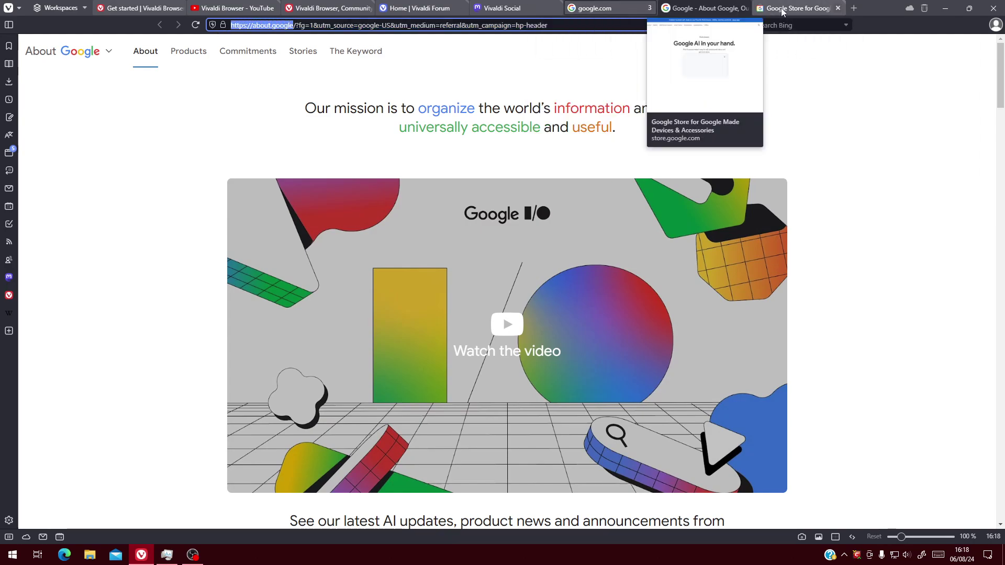
click(799, 8)
click(635, 11)
click(129, 21)
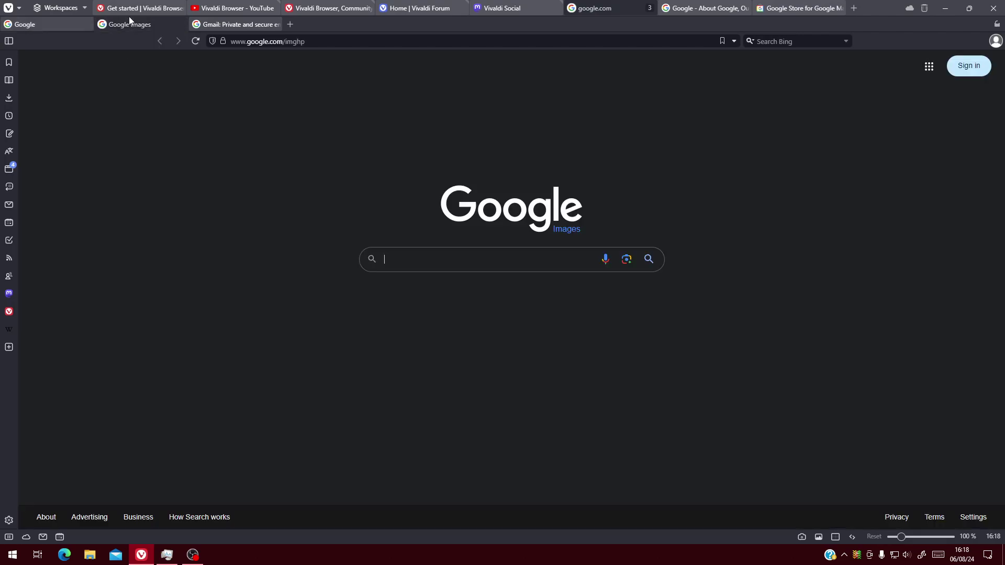
click(265, 25)
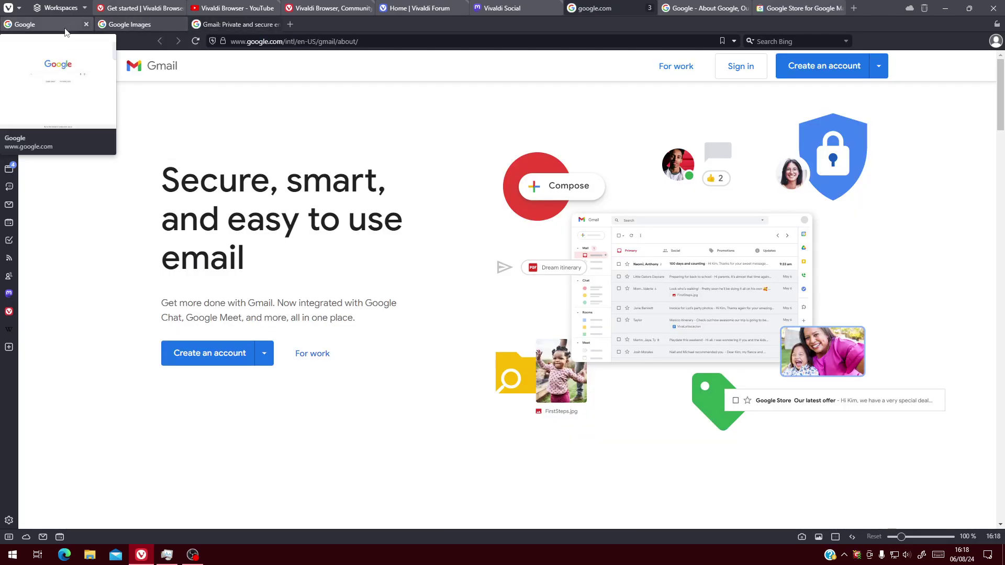
click(26, 24)
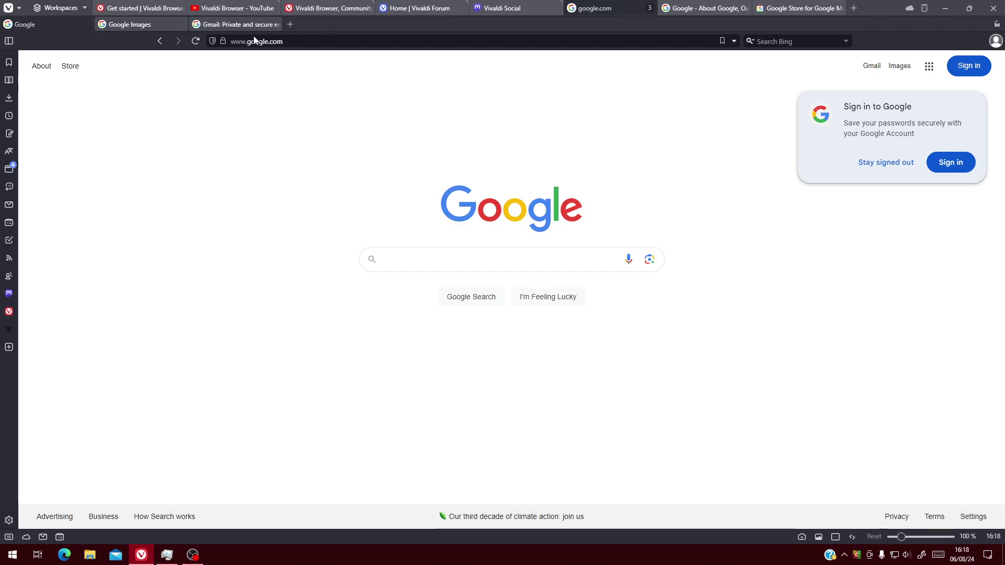
Visit the Vivaldi Social, Forum and Help tabs, then return to Google Images in the stack.
click(535, 10)
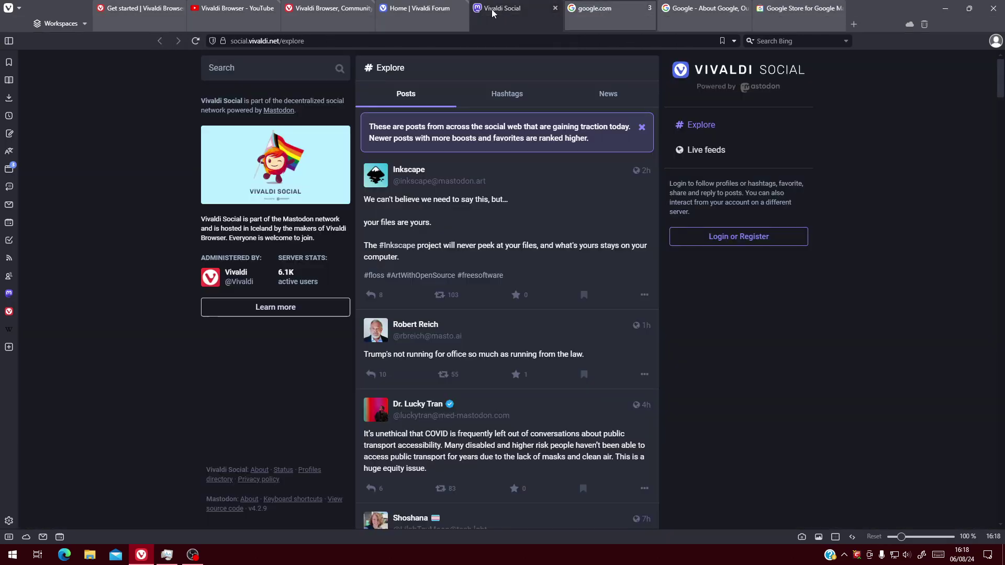
click(417, 8)
click(347, 10)
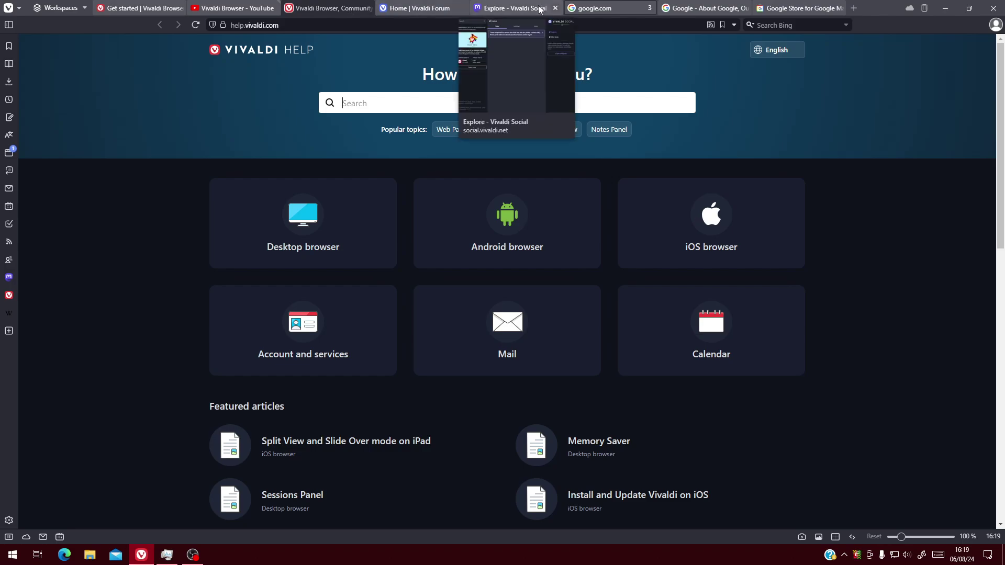
click(603, 8)
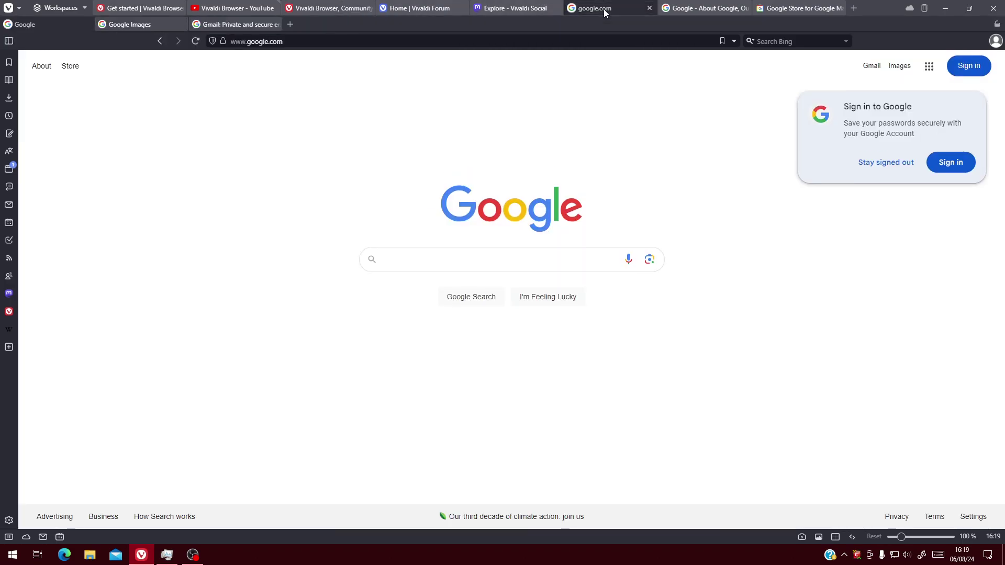
click(236, 26)
click(119, 30)
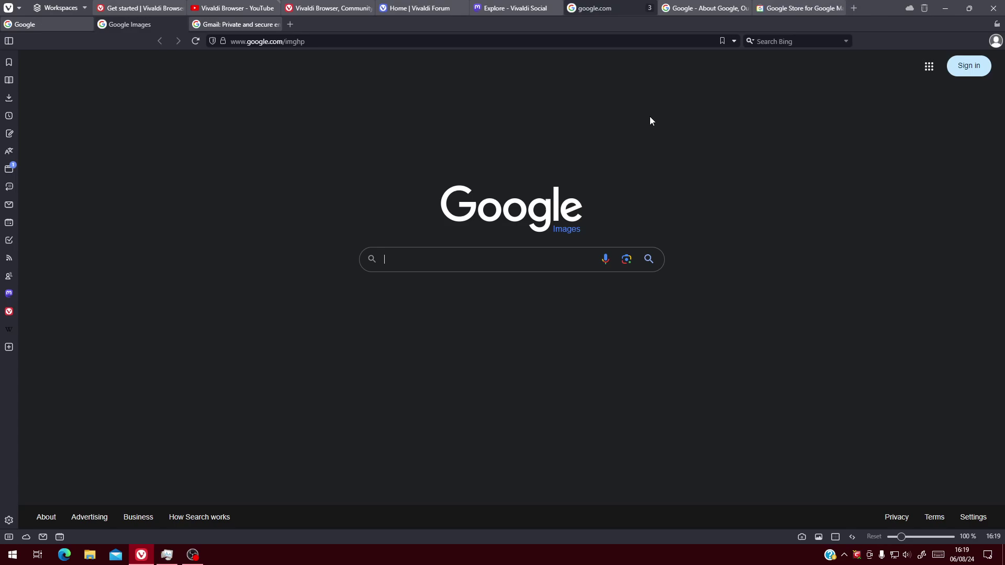
Open Vivaldi Settings from the main menu.
click(9, 8)
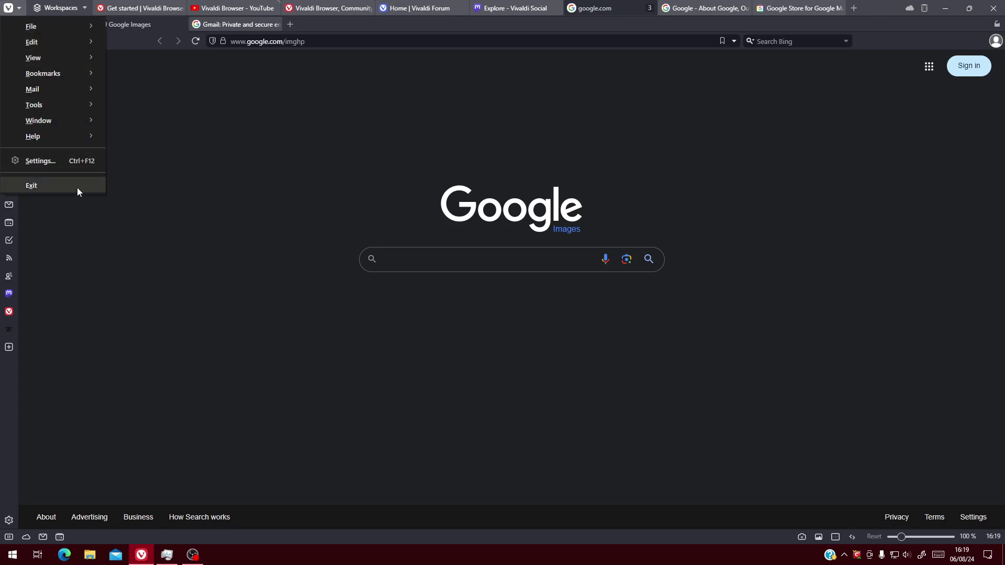
click(69, 163)
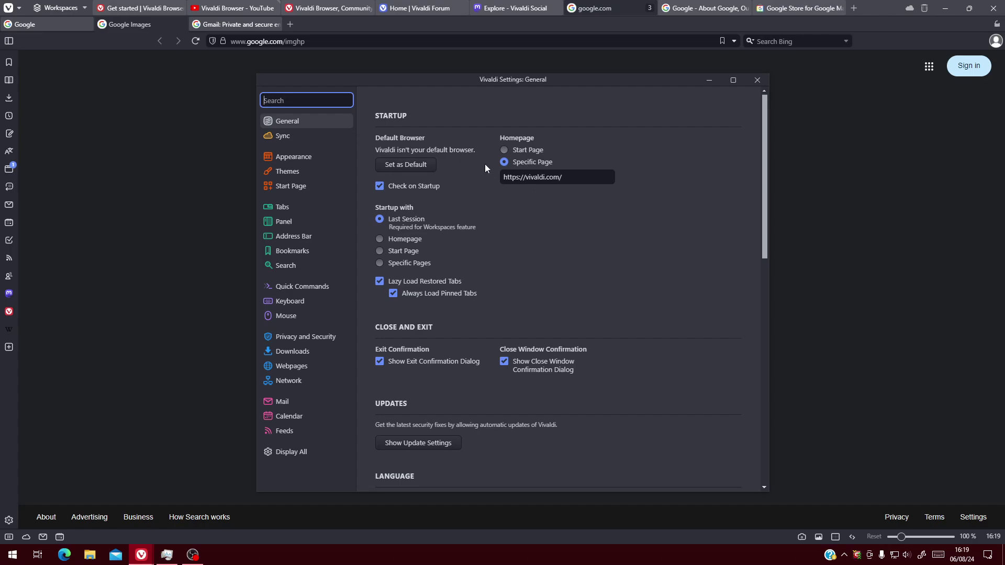
scroll(661, 215, down, 7)
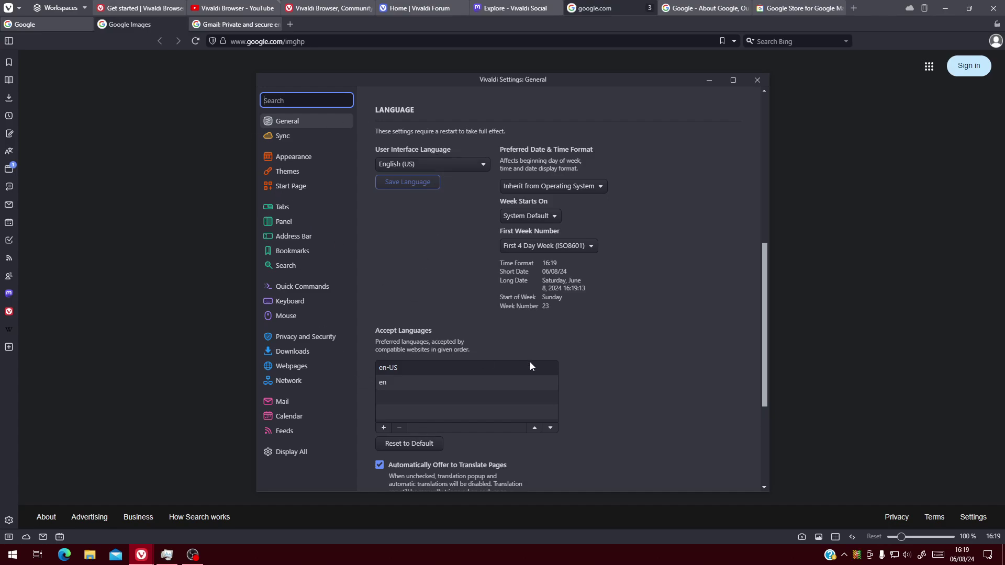
scroll(471, 369, down, 3)
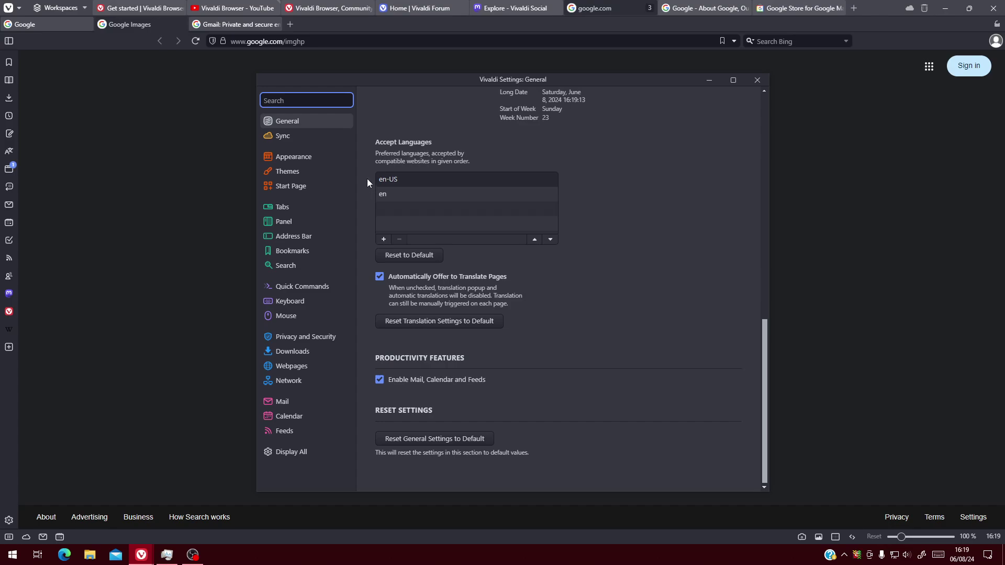
Search settings for 'Book', turn on Show Bookmark Bar, and clear the search.
text(B)
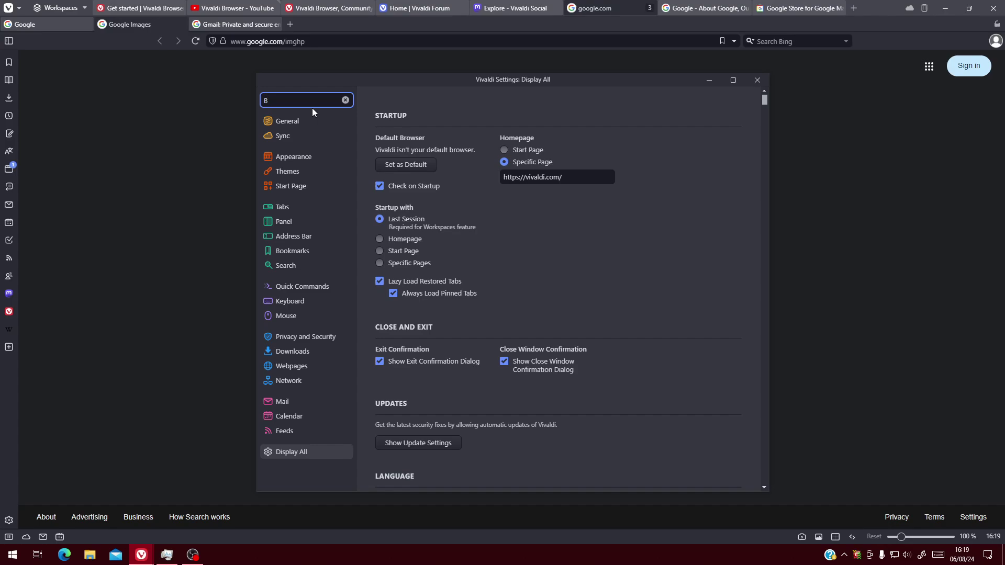
text(ook)
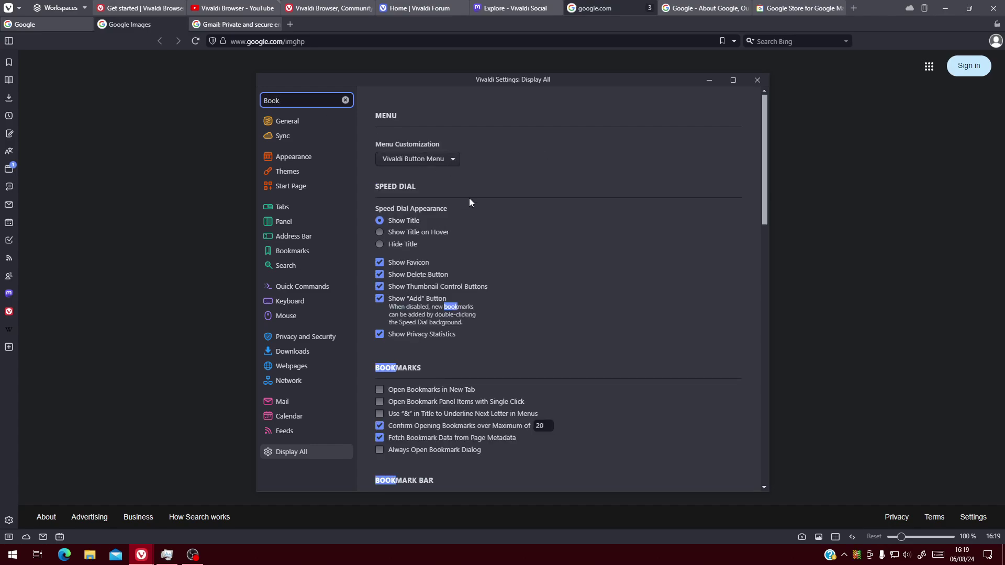
scroll(542, 228, down, 2)
scroll(542, 229, up, 1)
scroll(542, 229, down, 1)
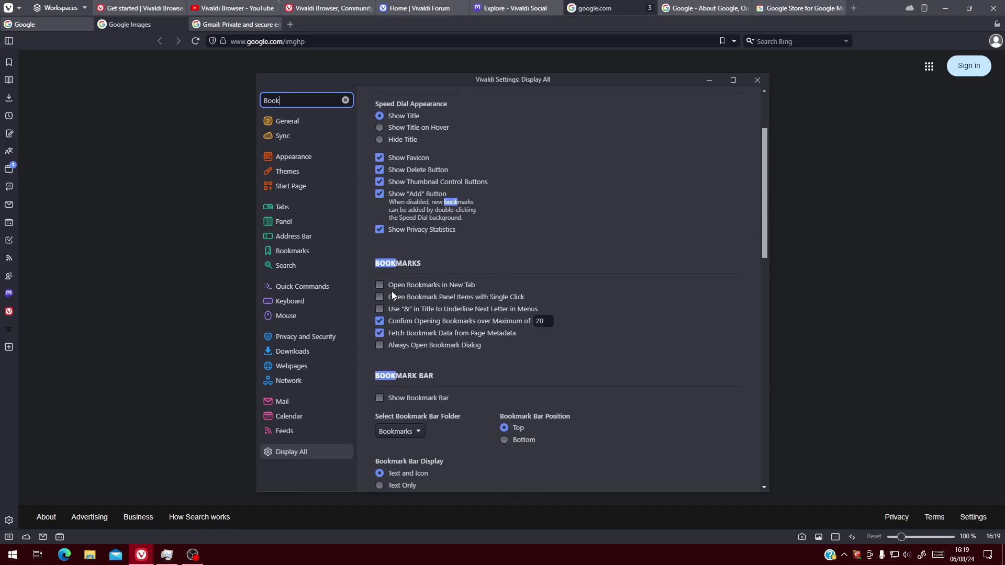
scroll(392, 291, down, 2)
scroll(392, 291, down, 1)
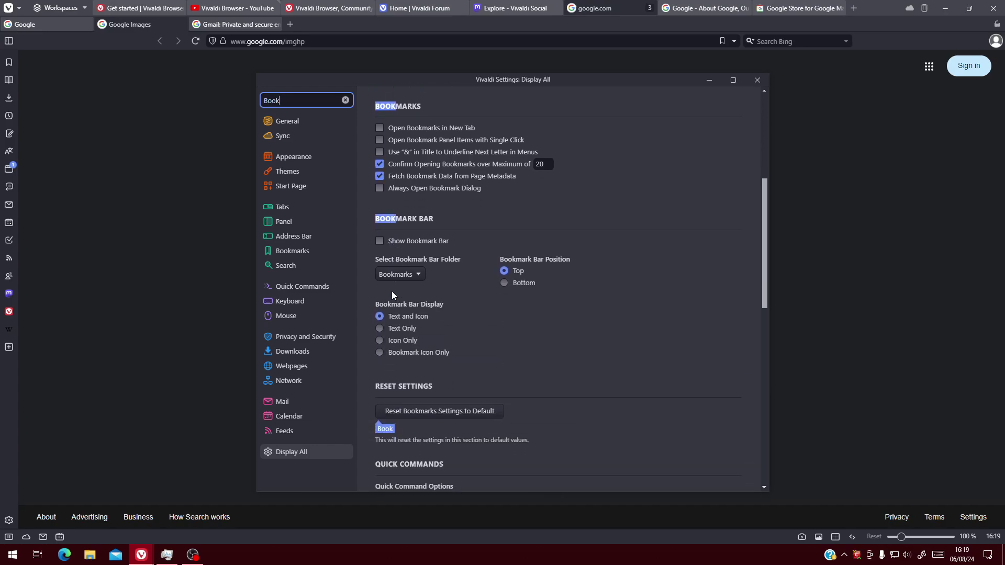
click(380, 242)
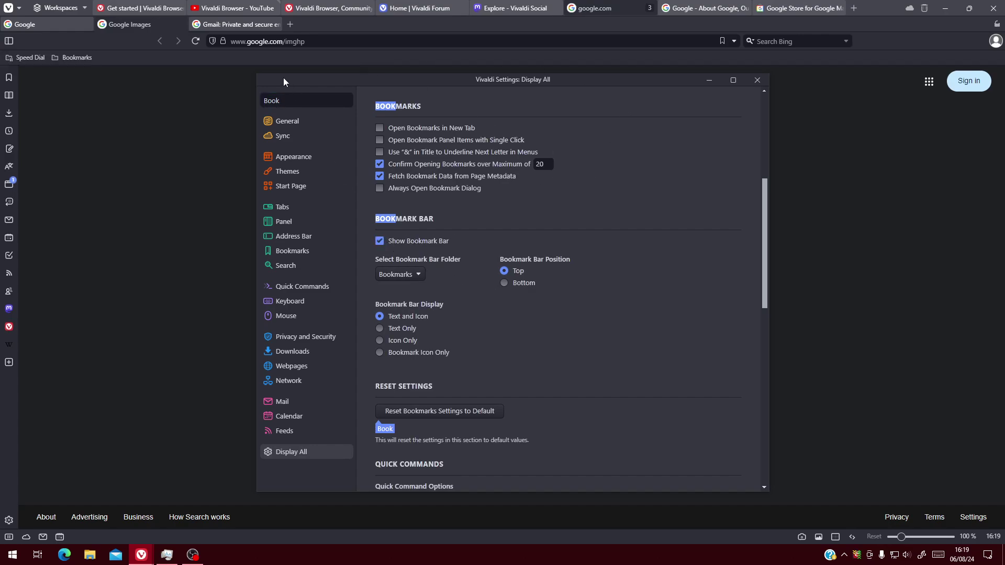
double_click(335, 100)
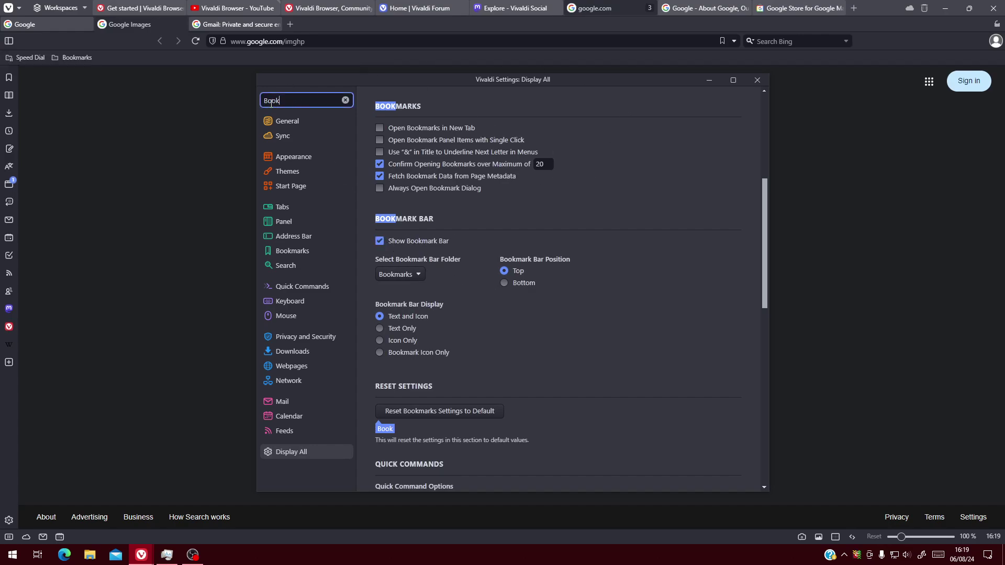
click(349, 104)
click(345, 100)
scroll(404, 151, up, 5)
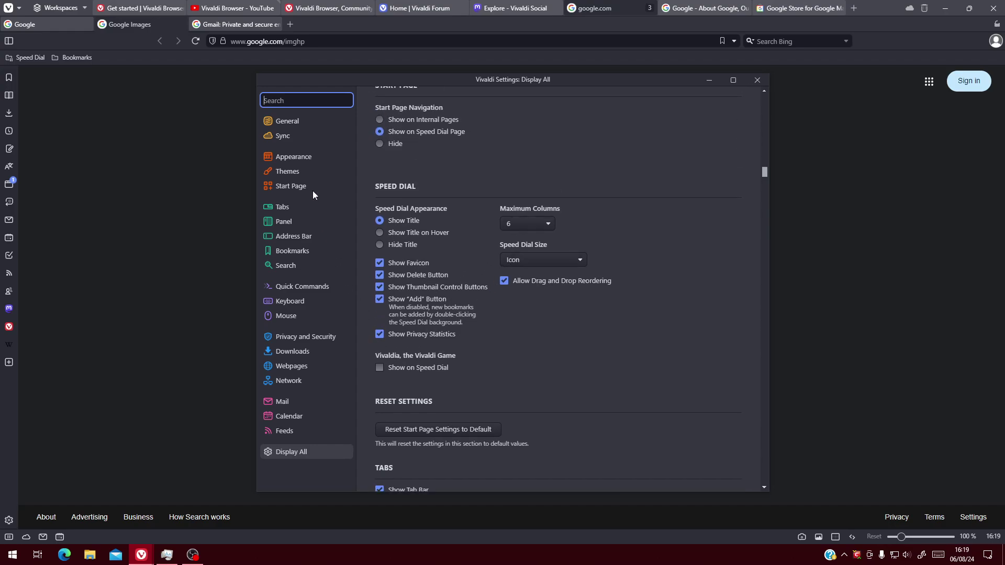
Open Mouse settings and preview the History Back, Reload Page and History Forward gestures.
click(293, 315)
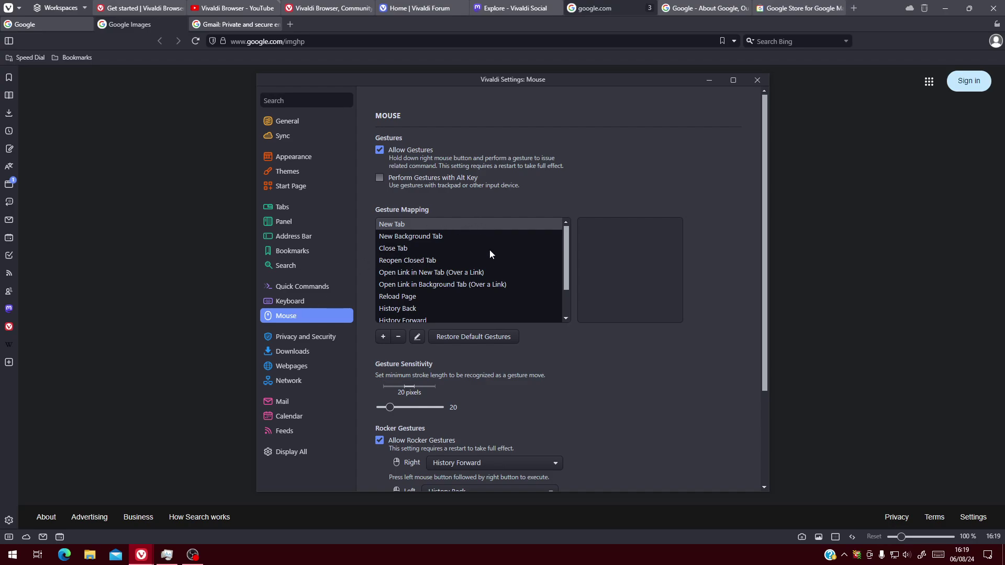
click(414, 310)
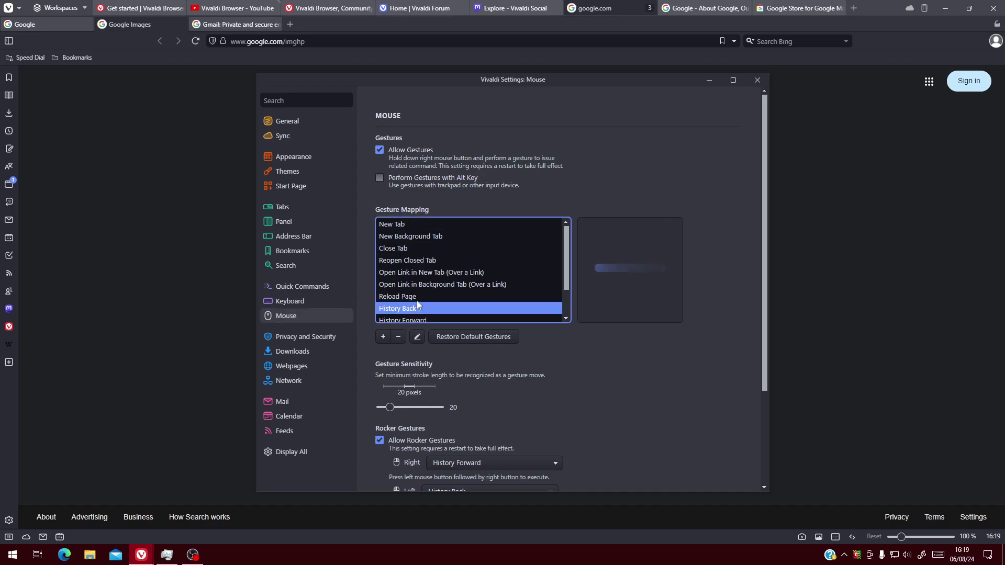
key(Up)
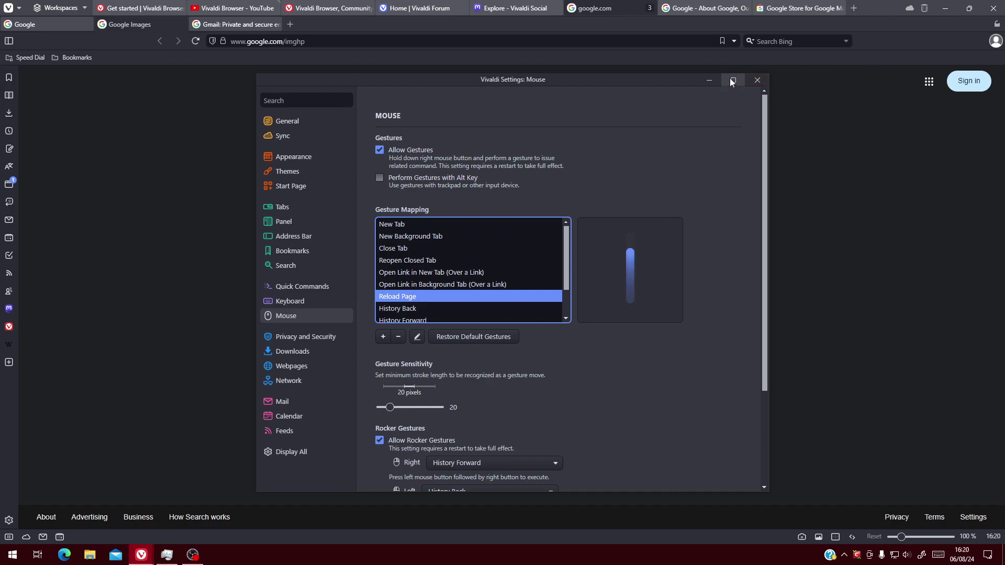
scroll(483, 373, down, 3)
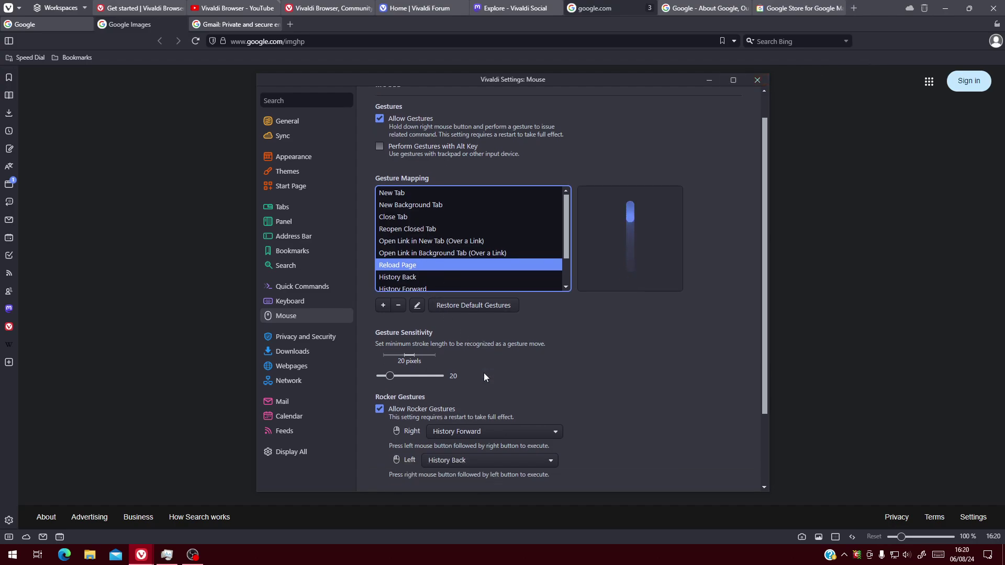
scroll(498, 369, up, 3)
click(420, 310)
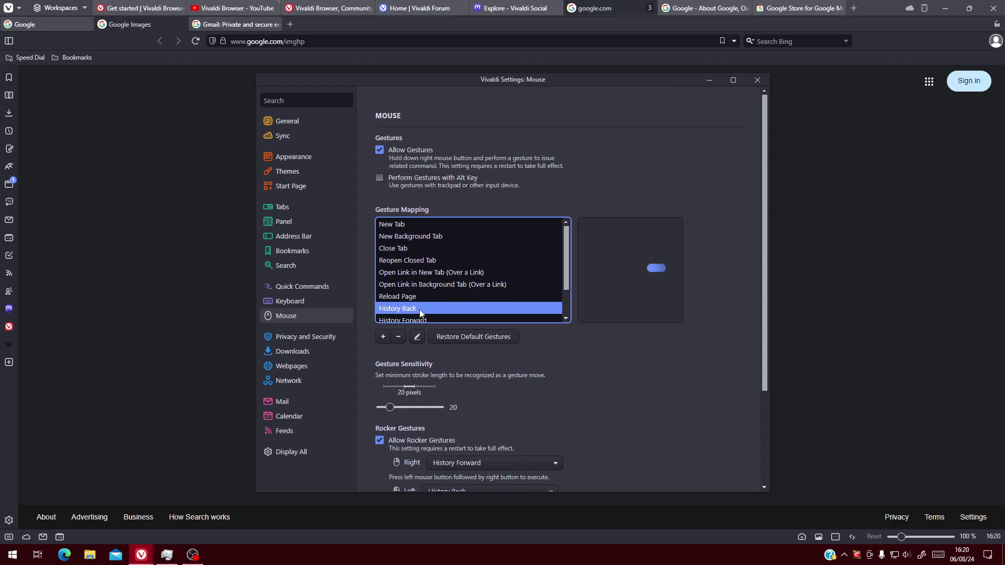
scroll(419, 309, down, 1)
click(424, 282)
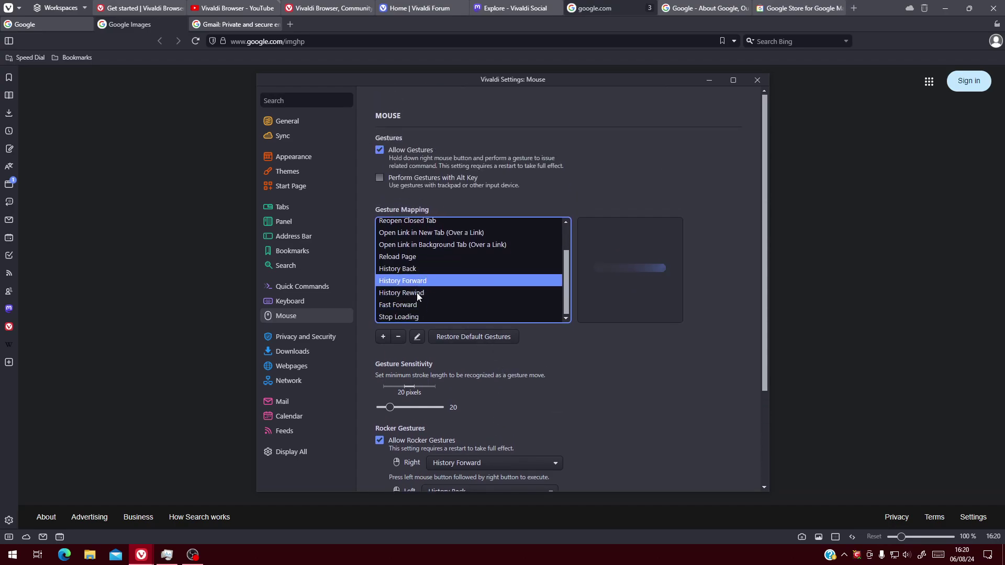
Preview the History Rewind gesture in the gesture mapping list.
click(416, 293)
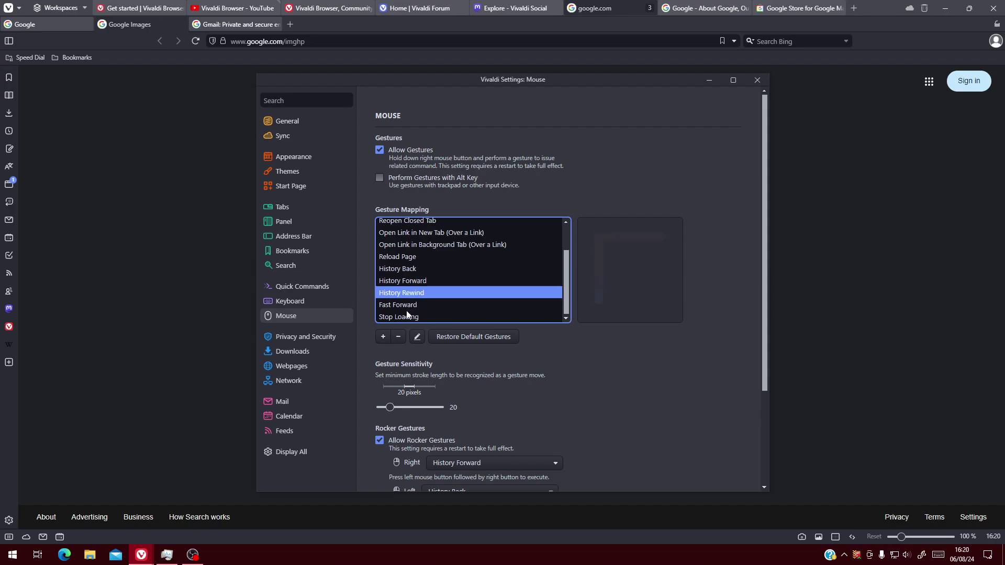
scroll(382, 344, down, 1)
scroll(382, 344, down, 1)
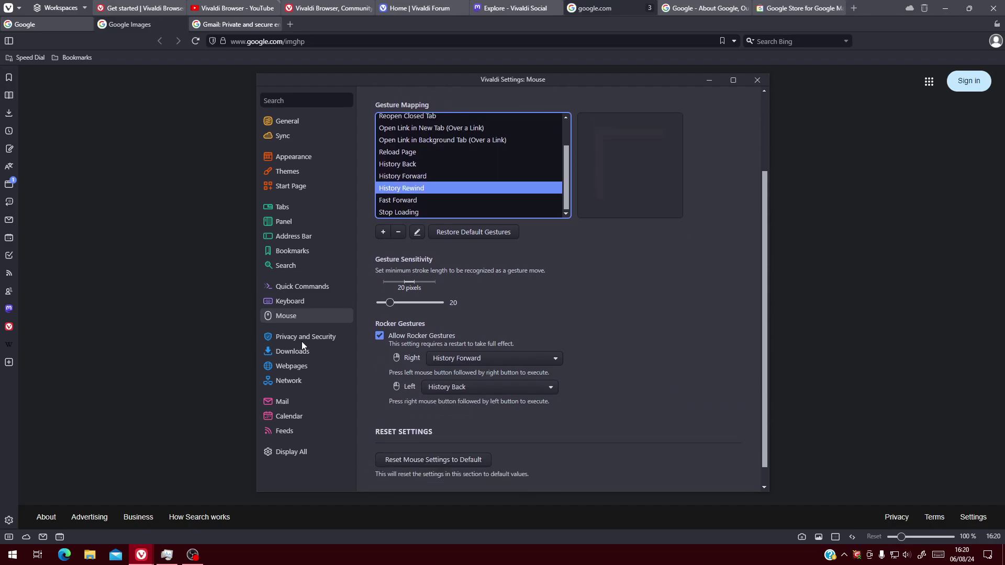
scroll(377, 321, up, 2)
scroll(387, 311, up, 1)
scroll(387, 311, up, 1)
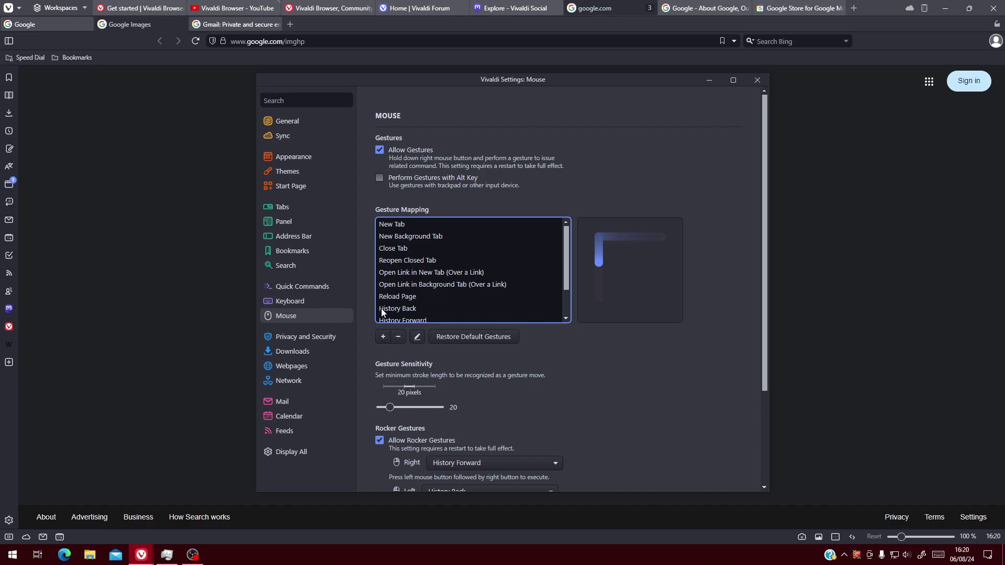
scroll(414, 315, down, 2)
Delete the History Rewind gesture after cancelling an attempt to re-record it.
click(414, 314)
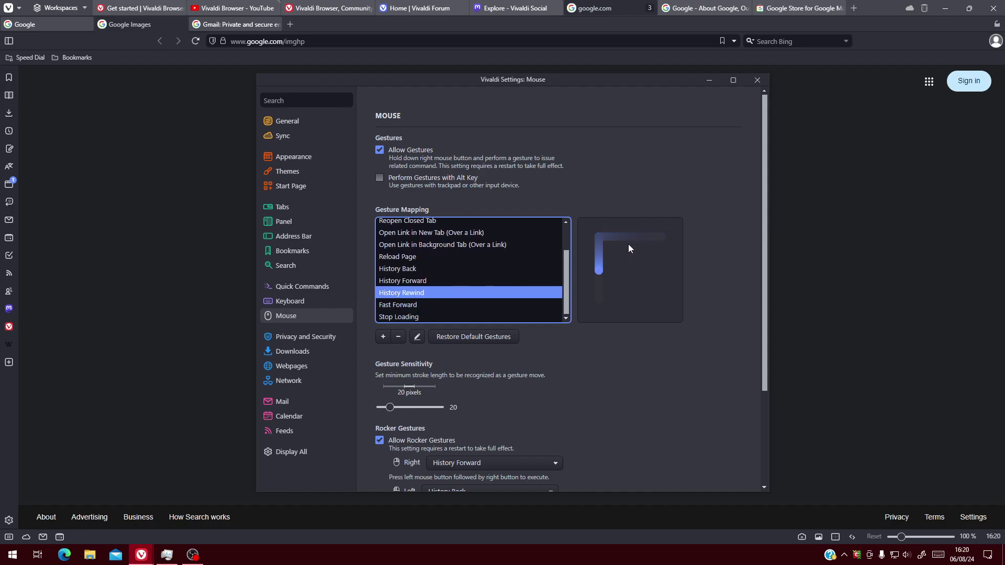
click(415, 336)
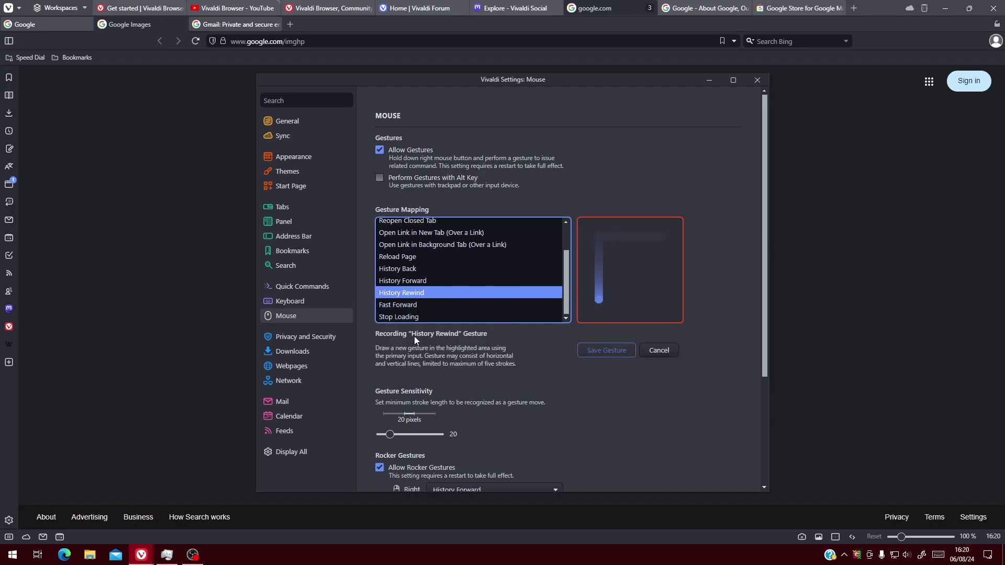
click(660, 350)
scroll(413, 303, down, 2)
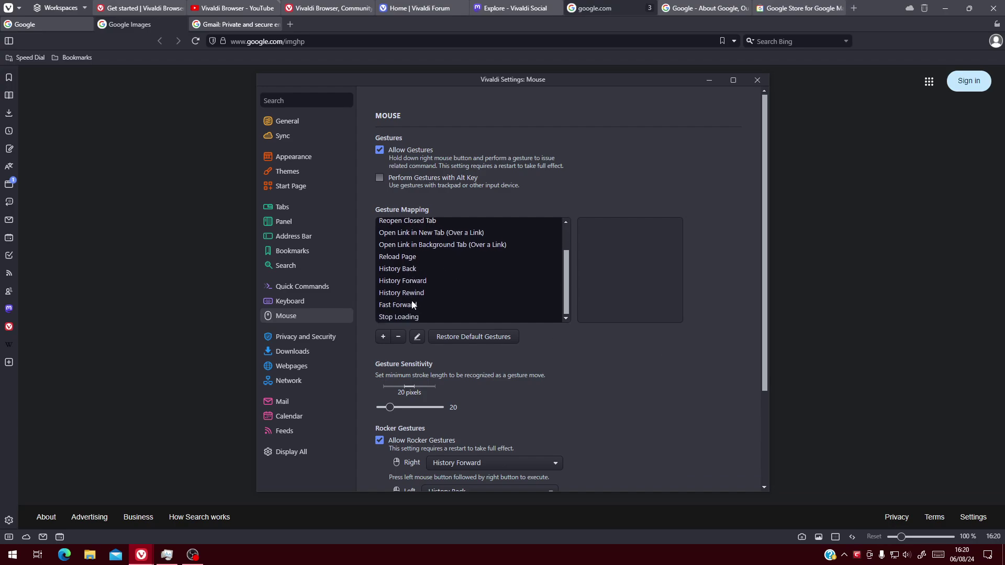
click(412, 281)
click(412, 293)
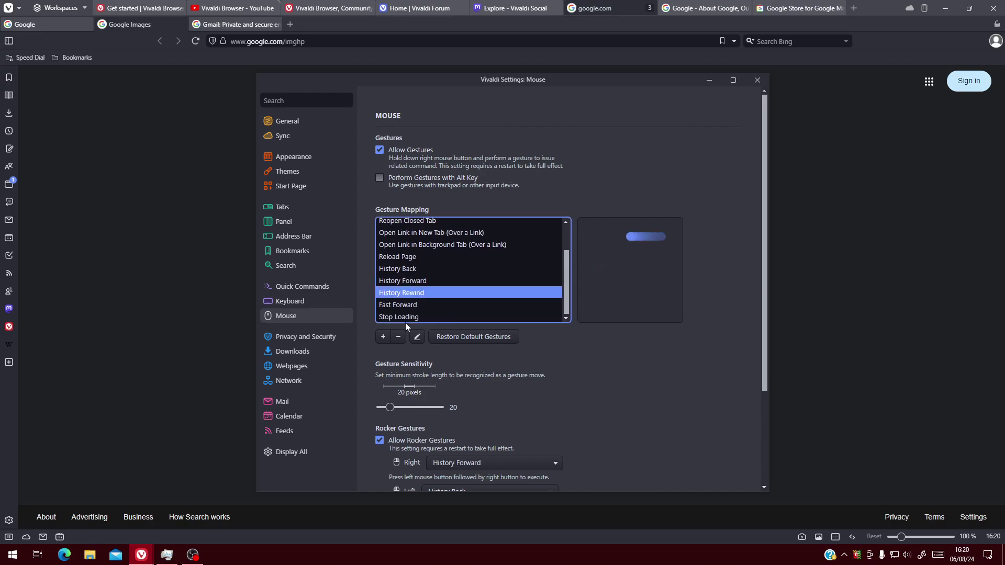
click(398, 338)
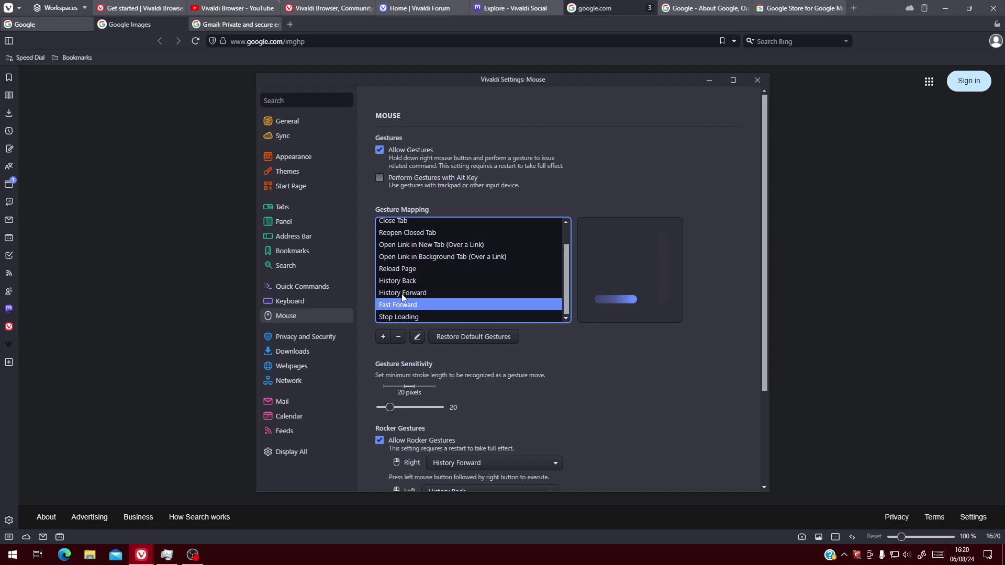
scroll(408, 270, up, 2)
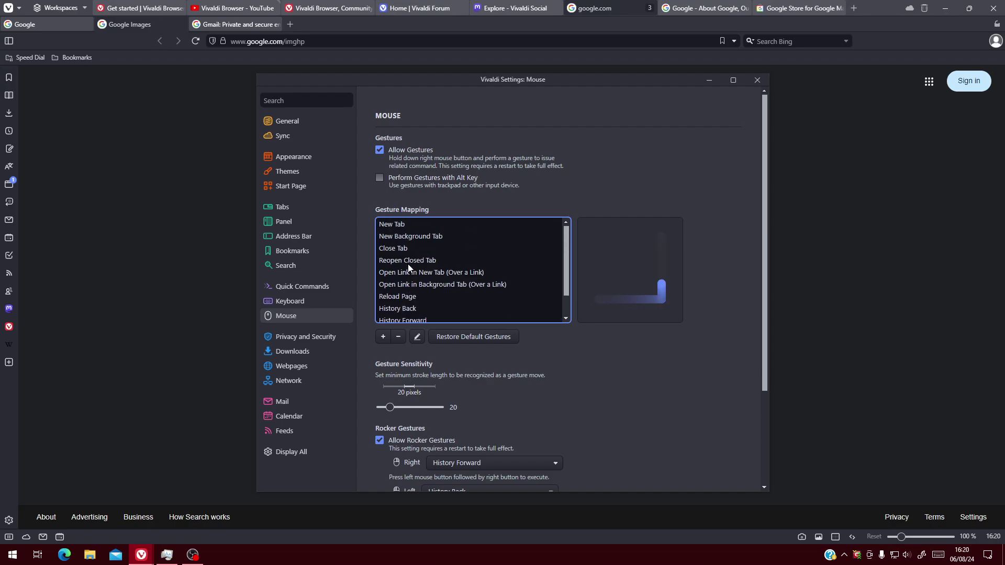
scroll(411, 277, down, 2)
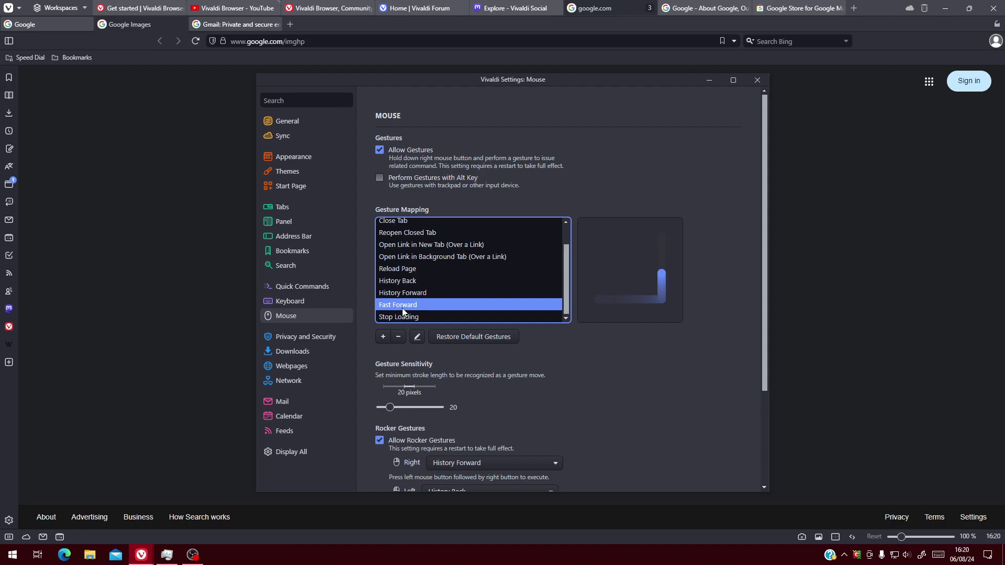
Delete the Fast Forward gesture and add a down-then-right gesture for Scroll Page to Bottom.
click(399, 338)
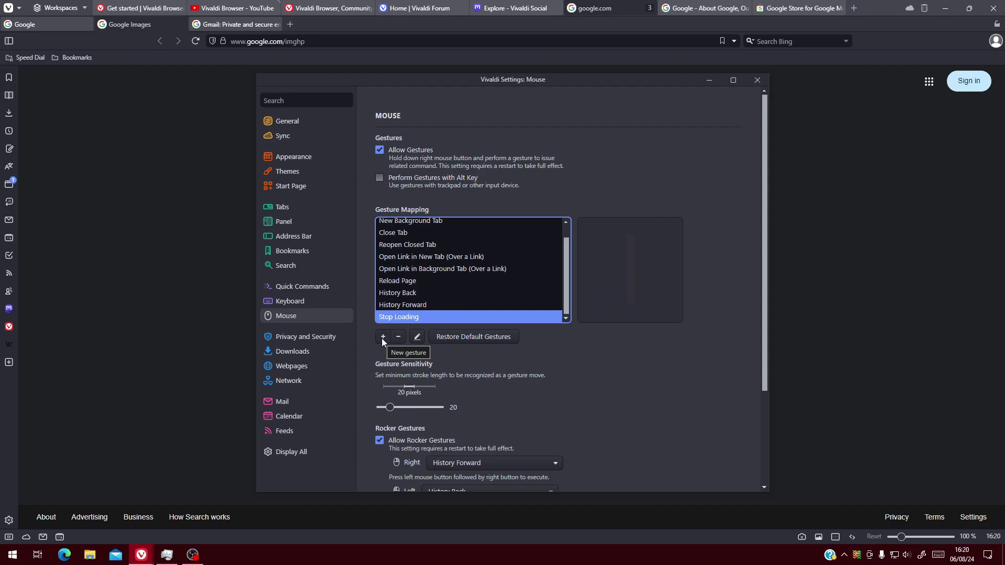
click(382, 337)
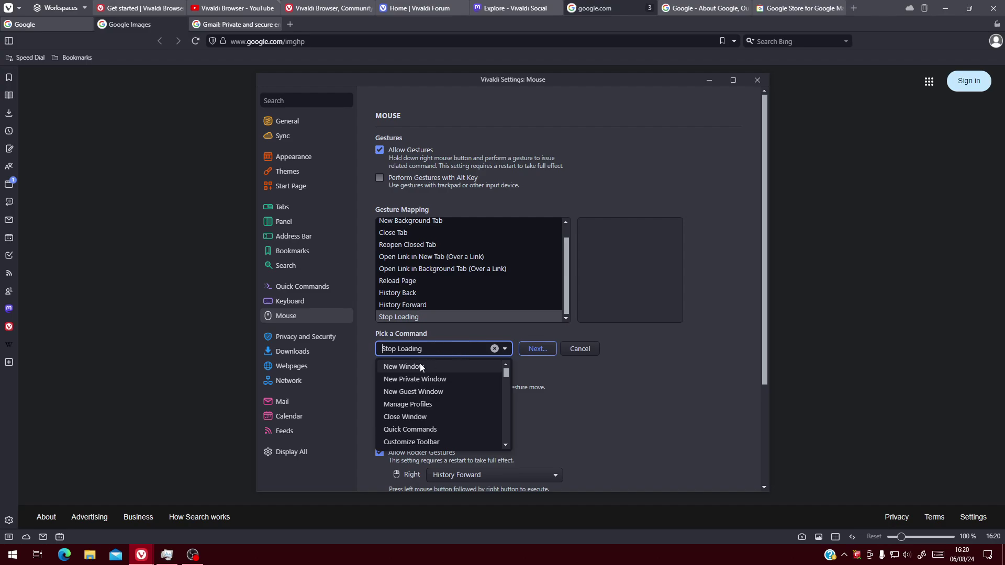
key(BackSpace)
text(bott)
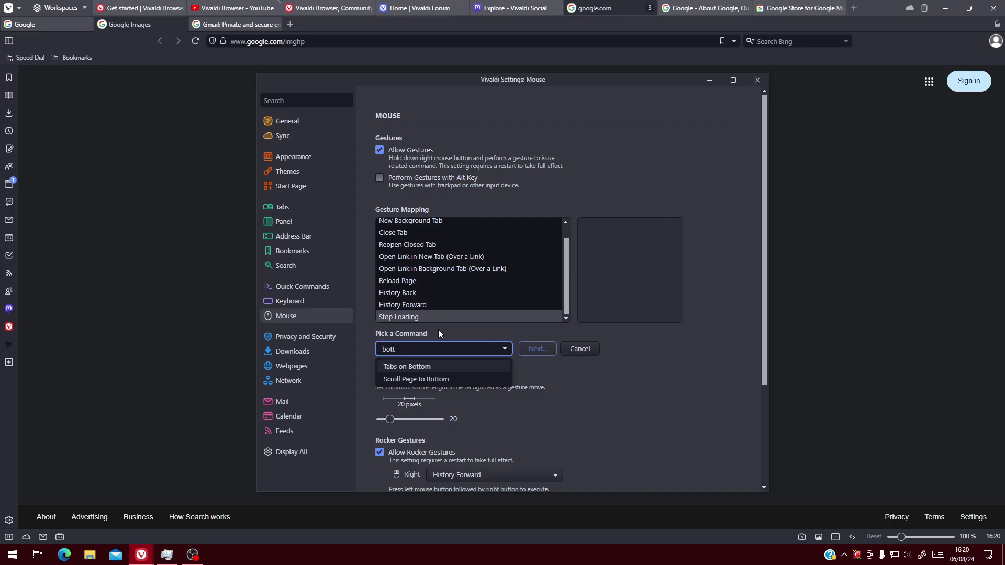
click(421, 379)
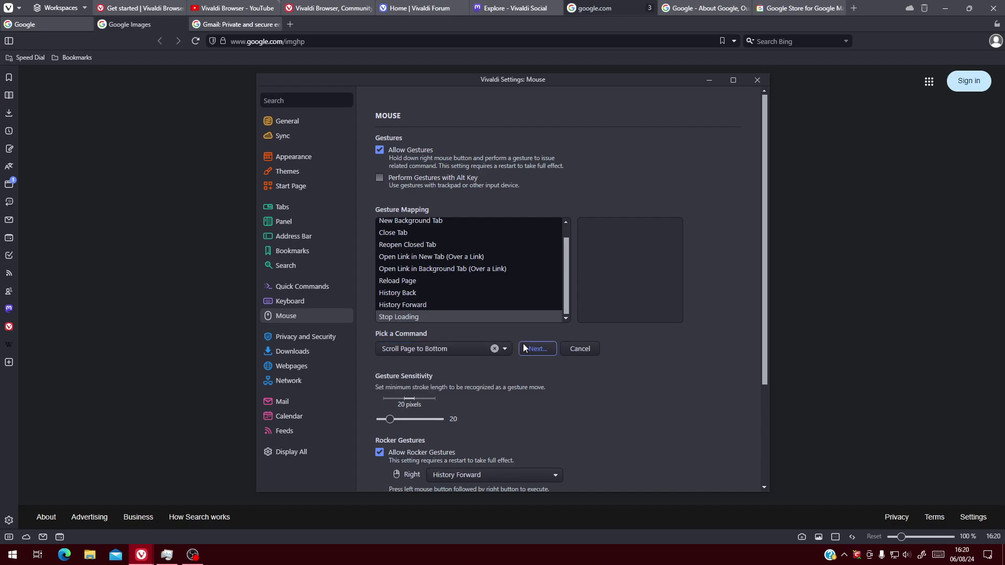
click(529, 348)
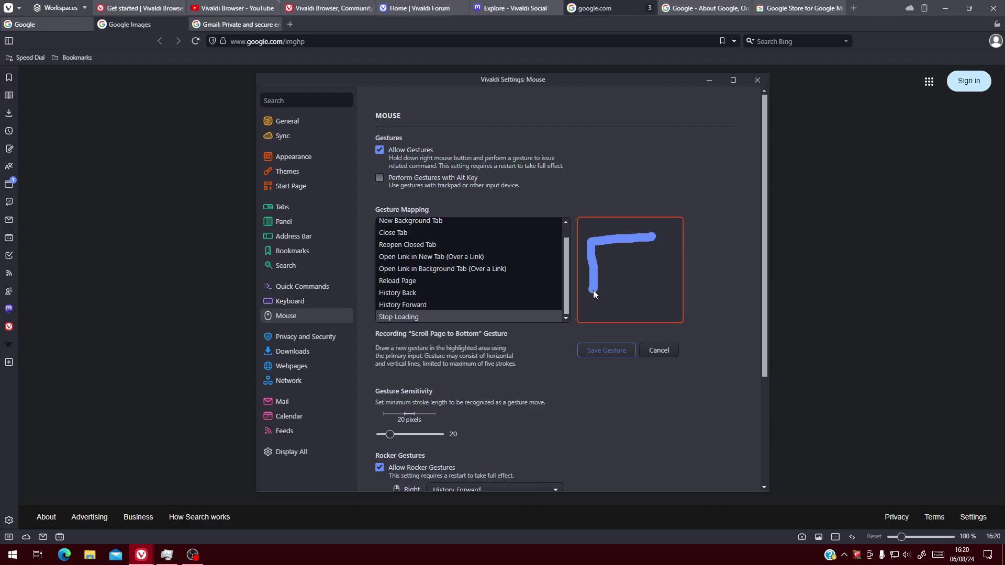
drag(593, 293, 592, 299)
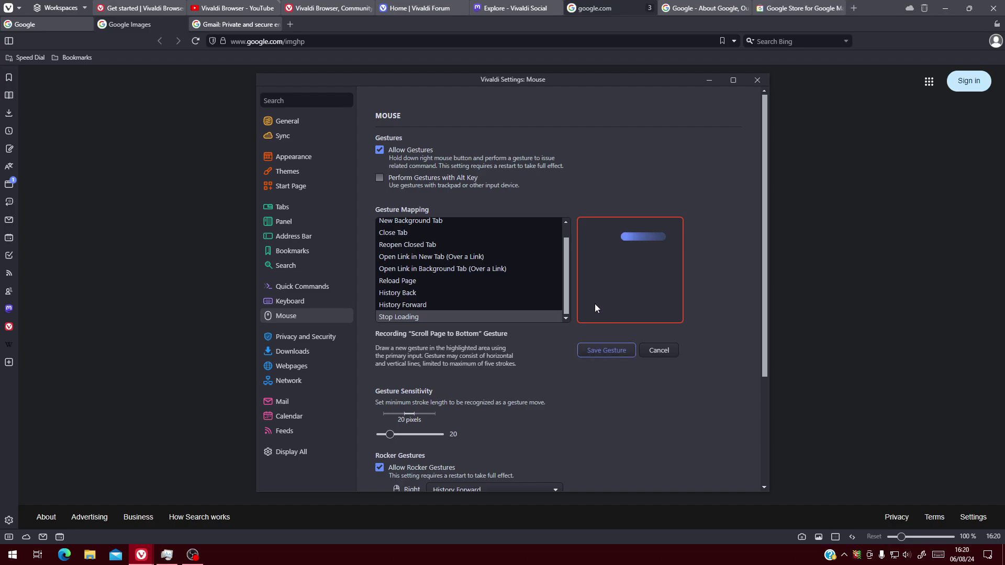
click(606, 350)
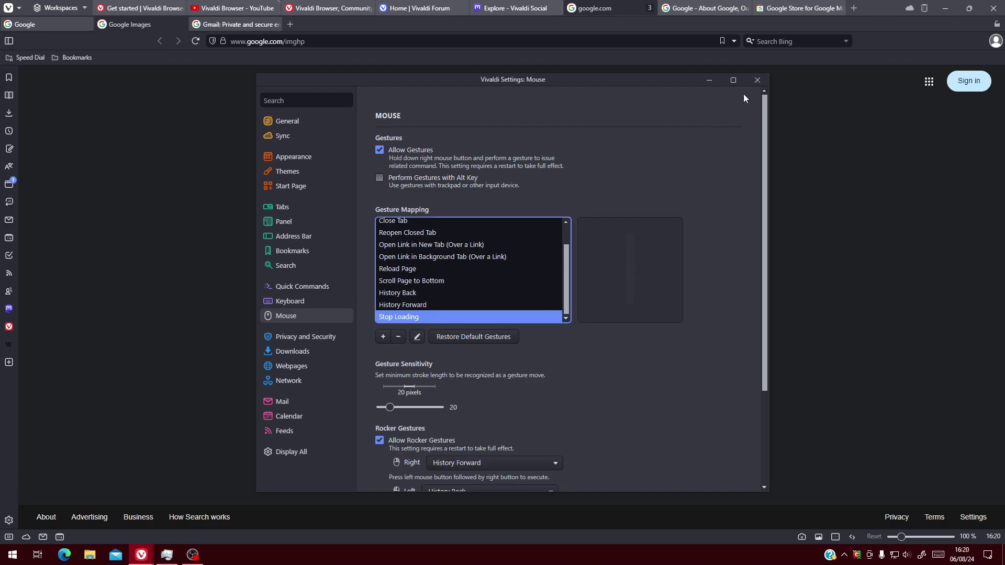
Close Settings, test gestures on the Vivaldi Social Explore feed, and reopen Settings from the Vivaldi menu.
click(758, 80)
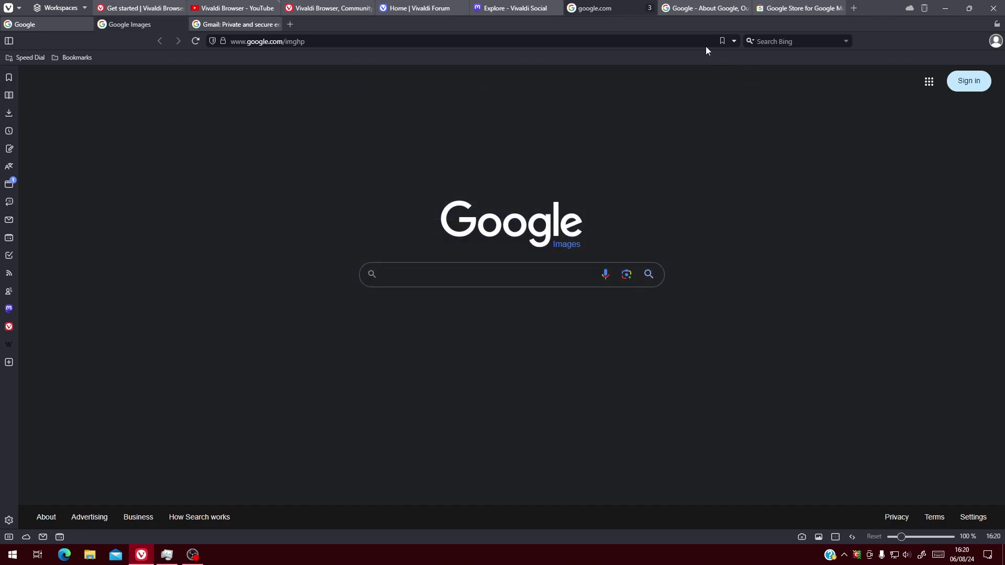
click(513, 8)
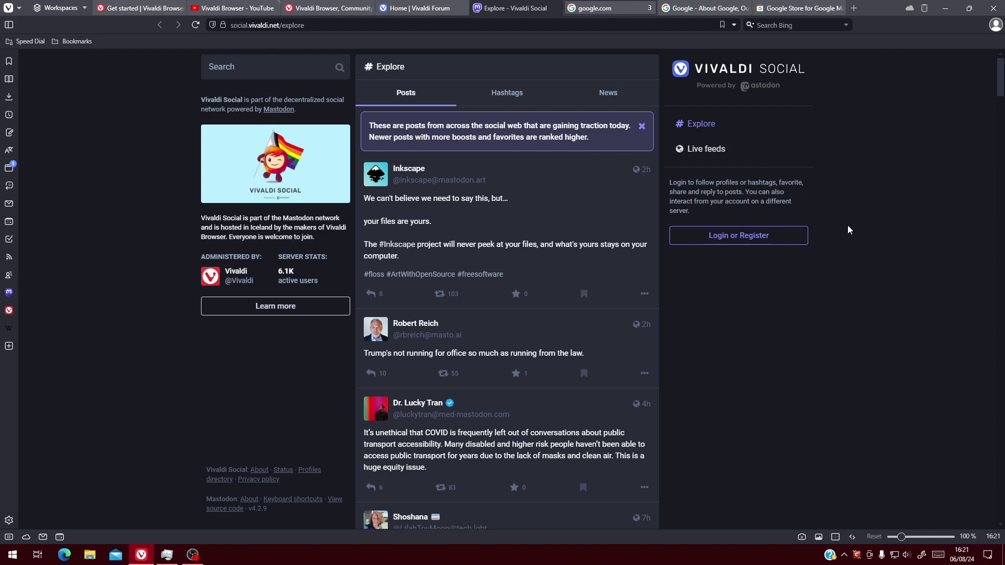
scroll(846, 226, down, 15)
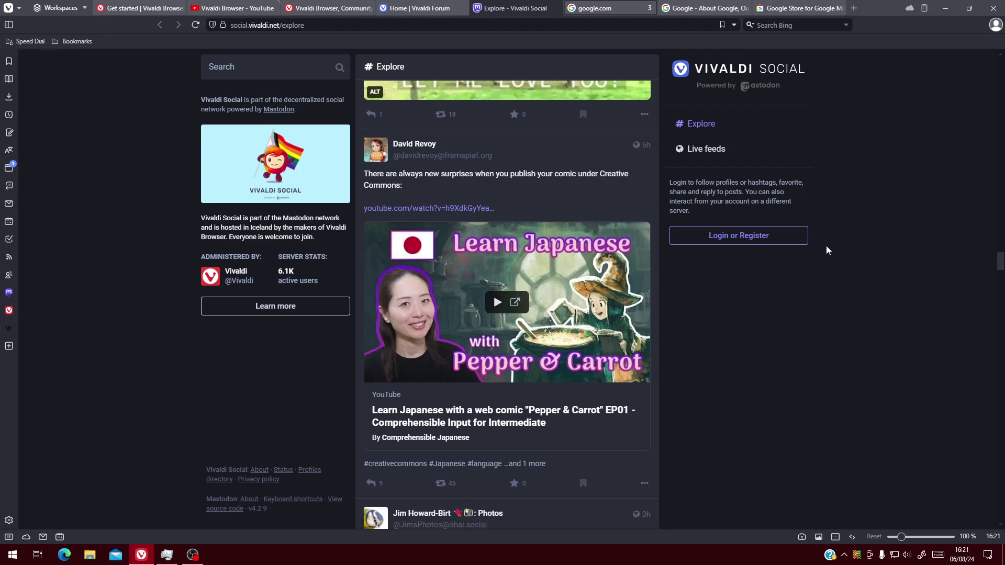
scroll(825, 250, down, 10)
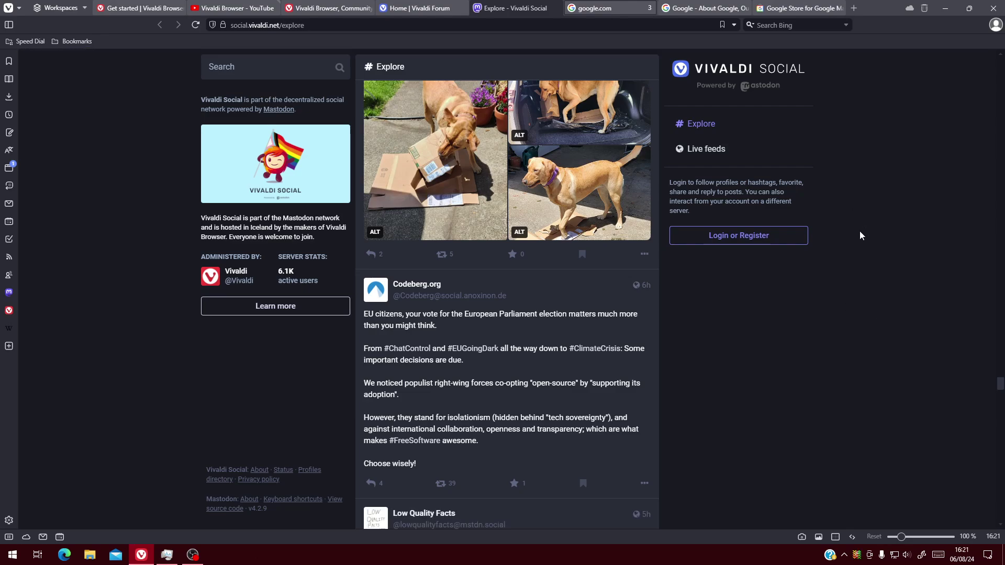
right_click(879, 402)
click(9, 8)
click(31, 159)
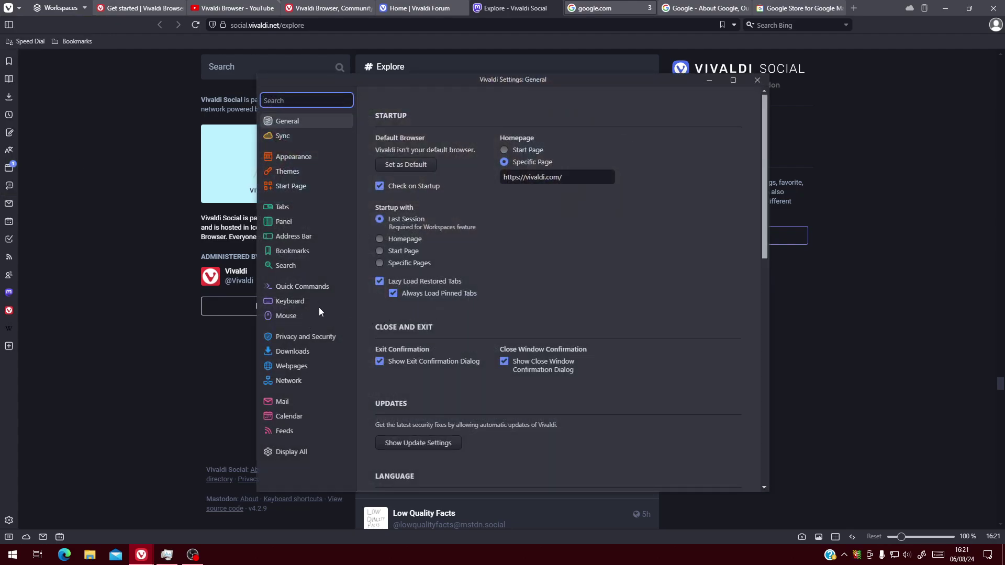
Look through the Feeds and Calendar settings pages.
click(285, 431)
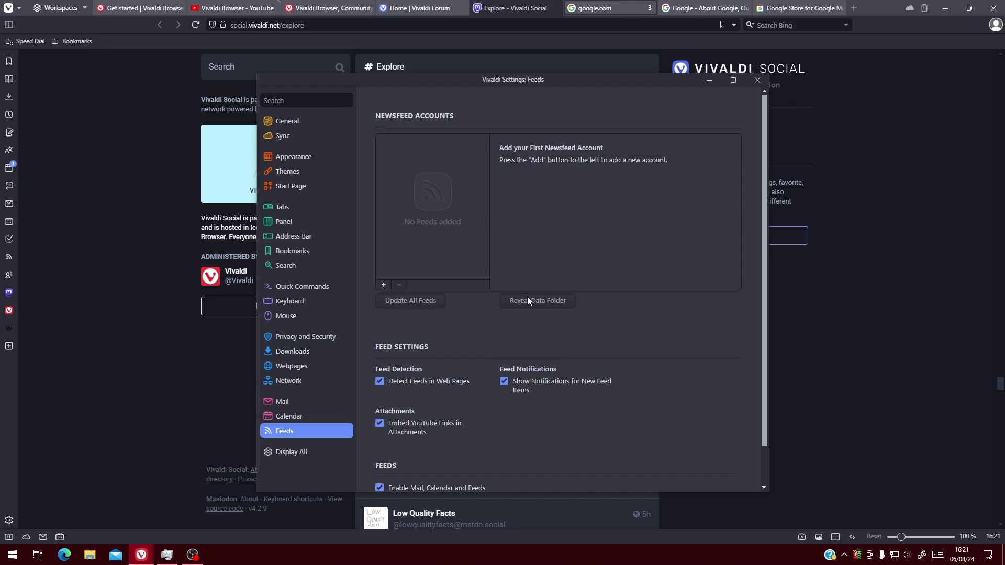
click(301, 415)
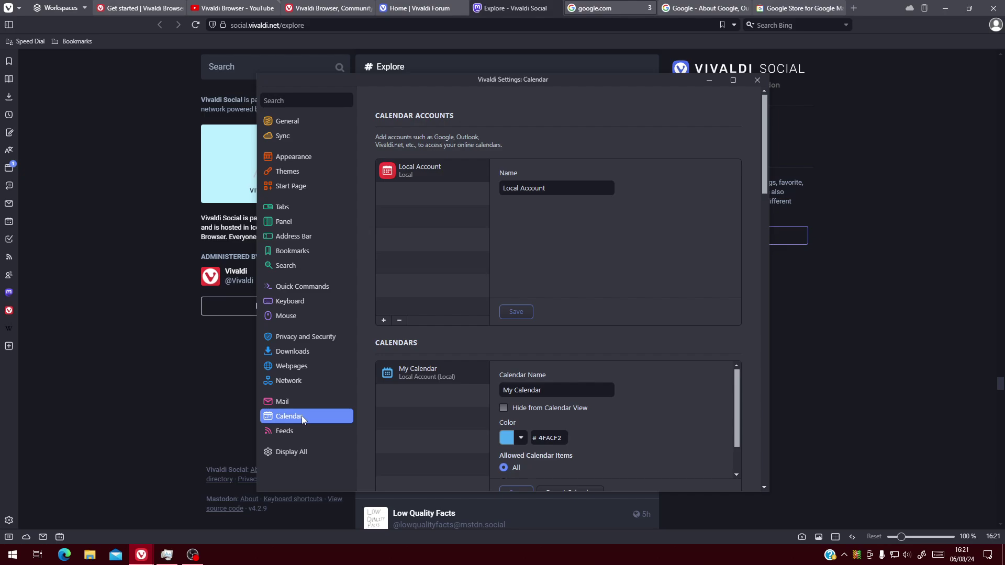
scroll(481, 288, down, 10)
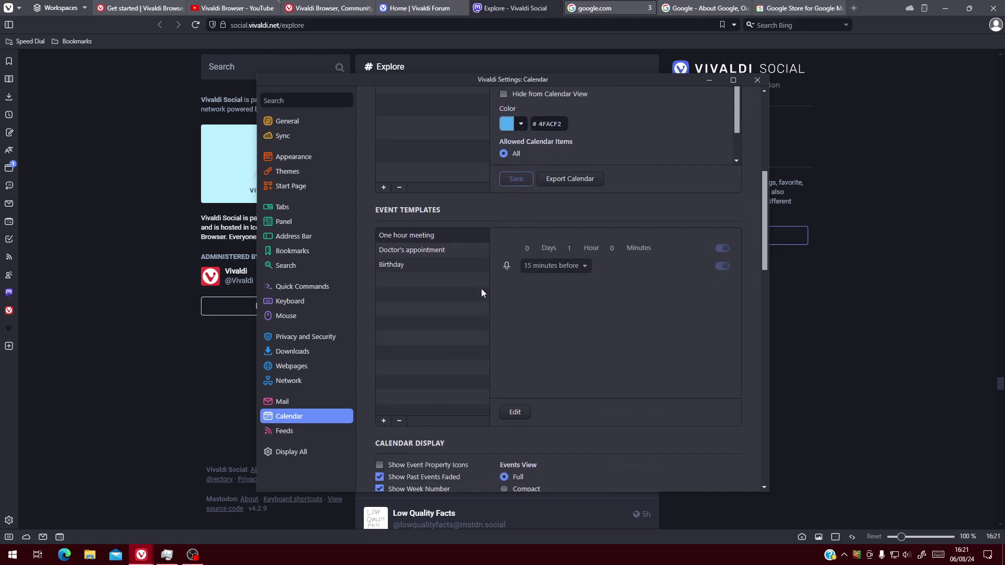
scroll(481, 292, down, 2)
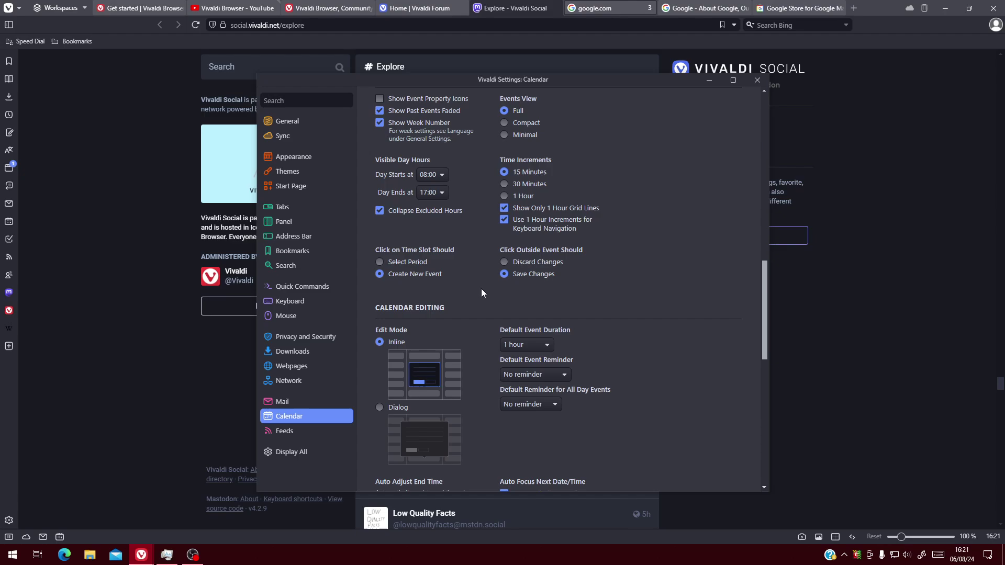
scroll(482, 293, down, 6)
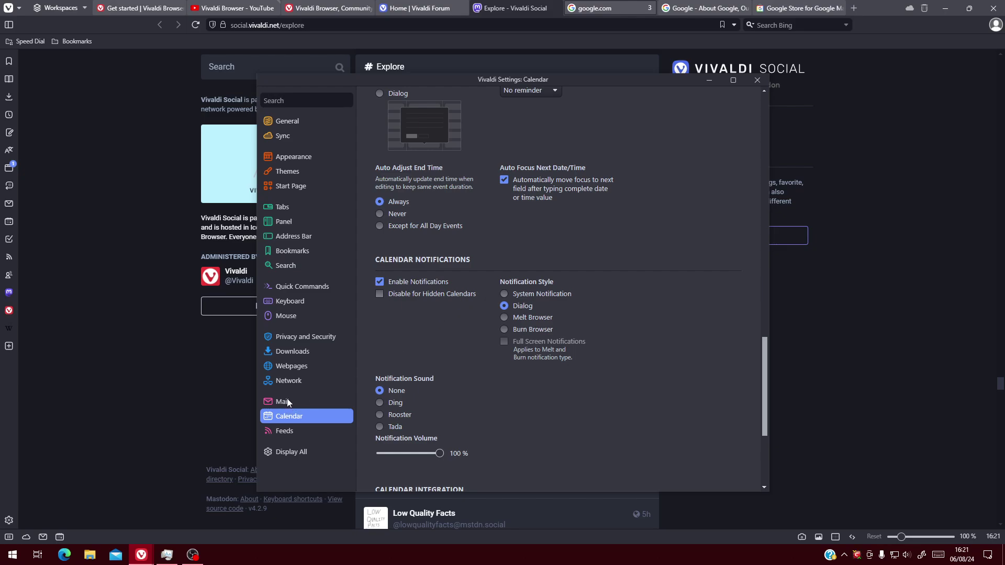
scroll(413, 348, up, 12)
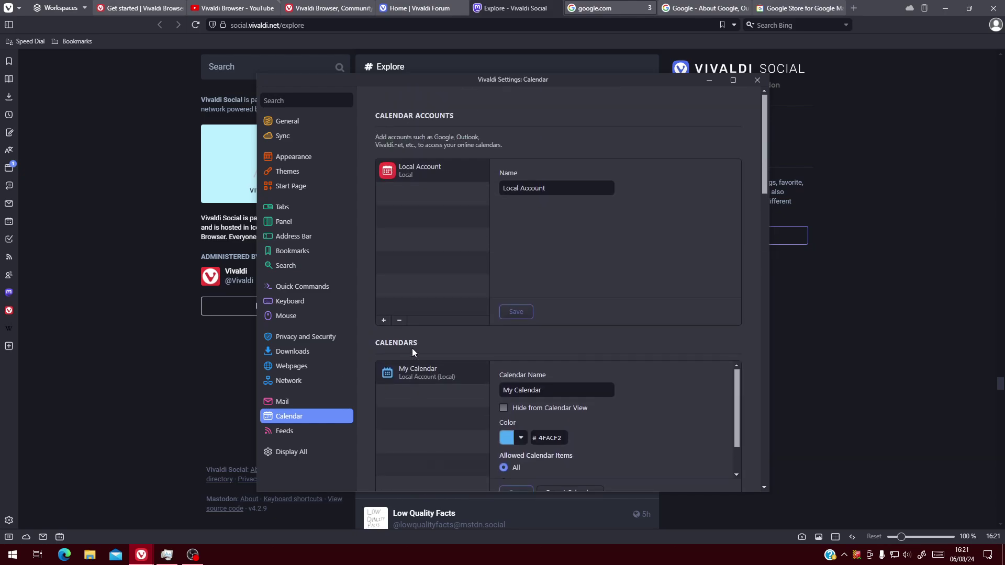
Review the Mail, Network and Webpages settings pages.
click(290, 403)
scroll(460, 262, down, 3)
scroll(479, 259, down, 10)
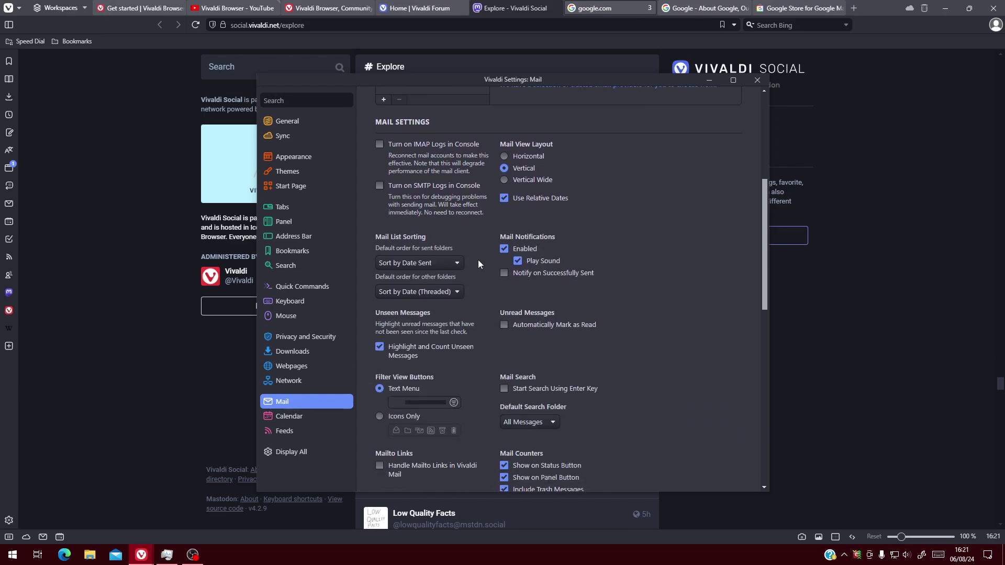
scroll(478, 263, down, 2)
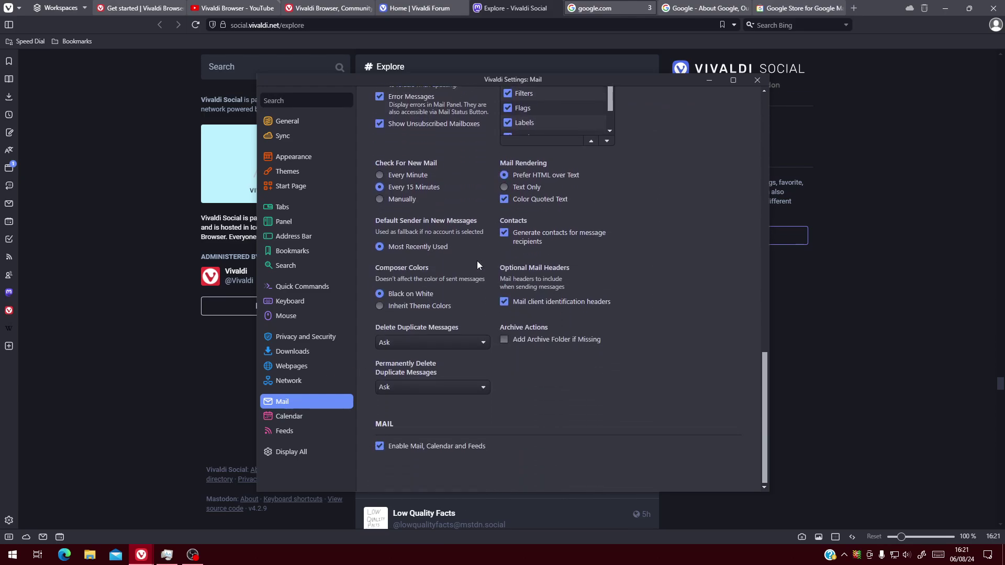
click(287, 381)
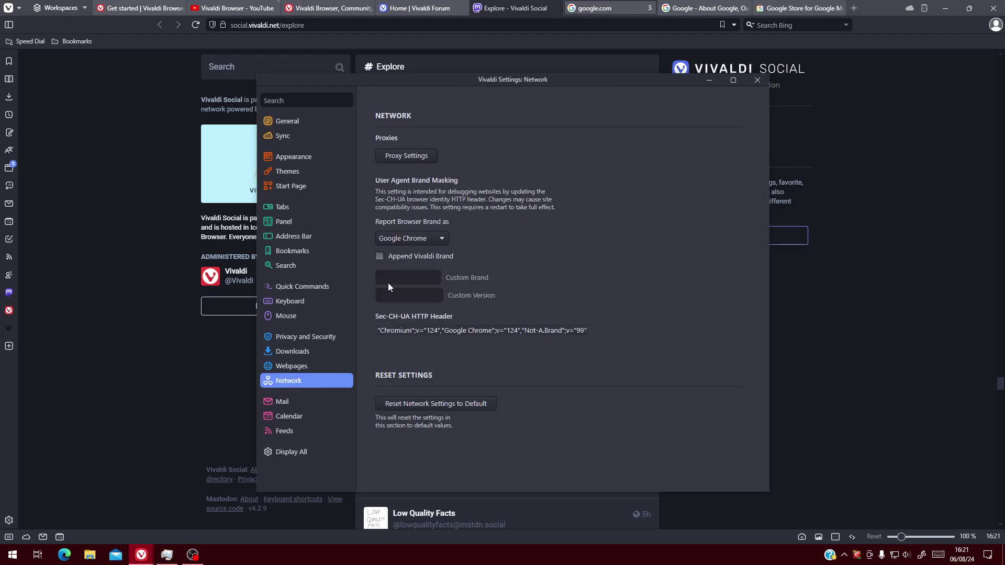
click(306, 367)
scroll(510, 307, down, 12)
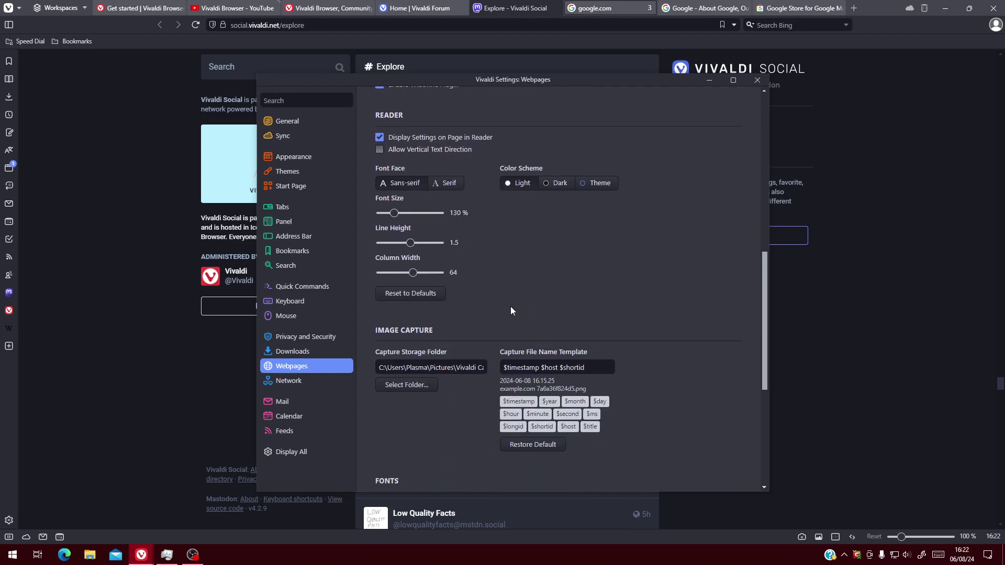
In Search settings, try the search-field button and address-field suggestions, revert them, then go to Bookmarks.
click(299, 266)
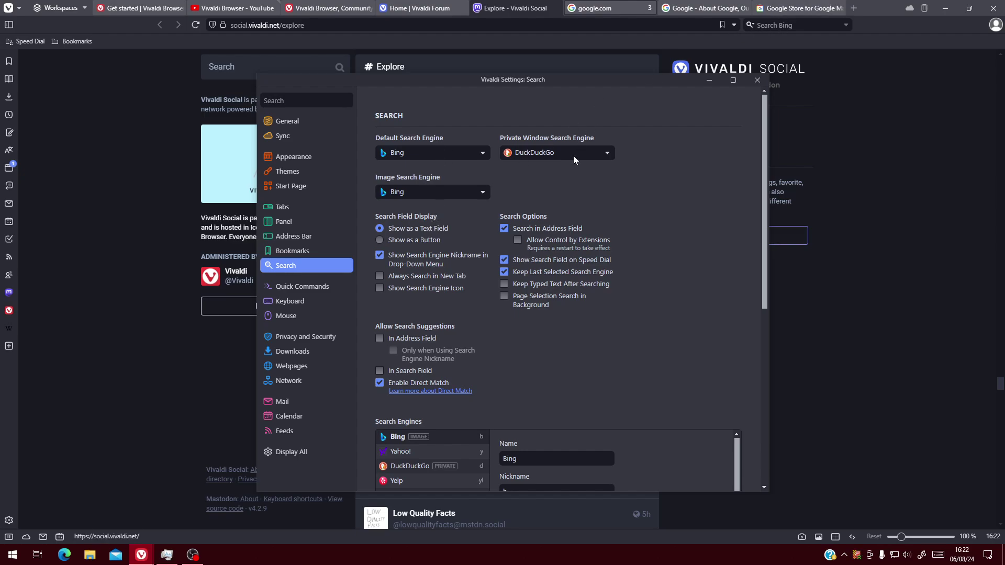
click(414, 241)
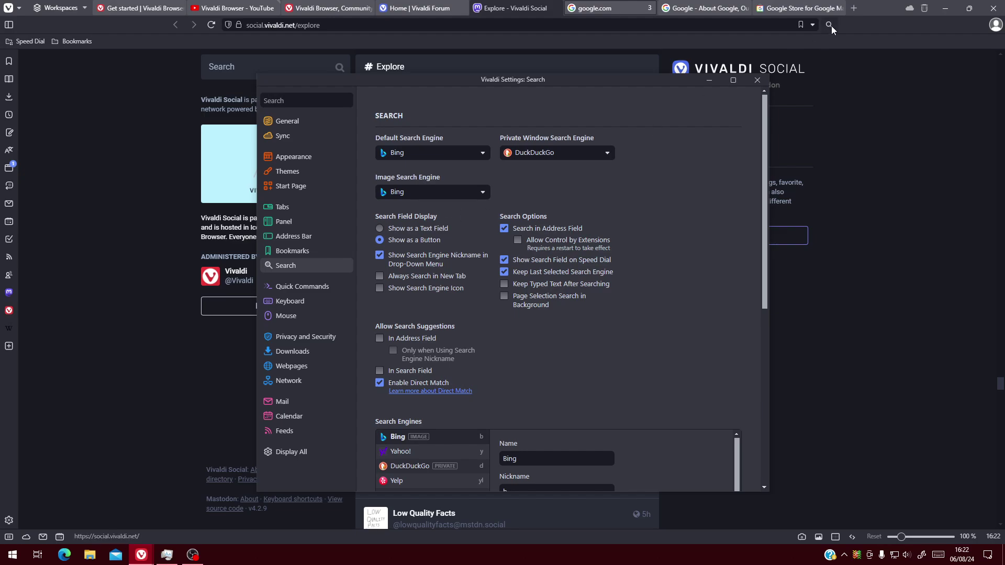
click(422, 231)
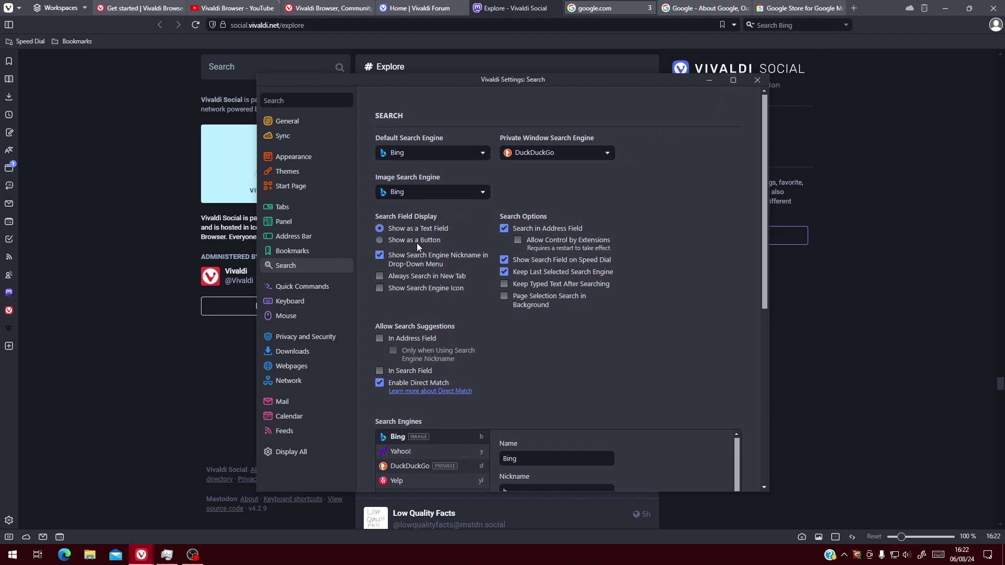
scroll(482, 299, down, 3)
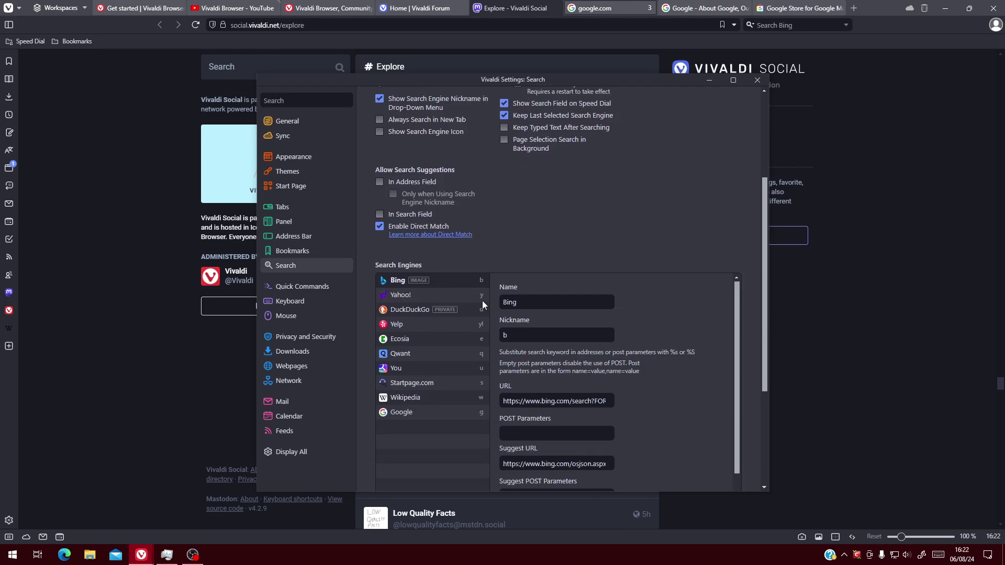
click(405, 181)
click(403, 182)
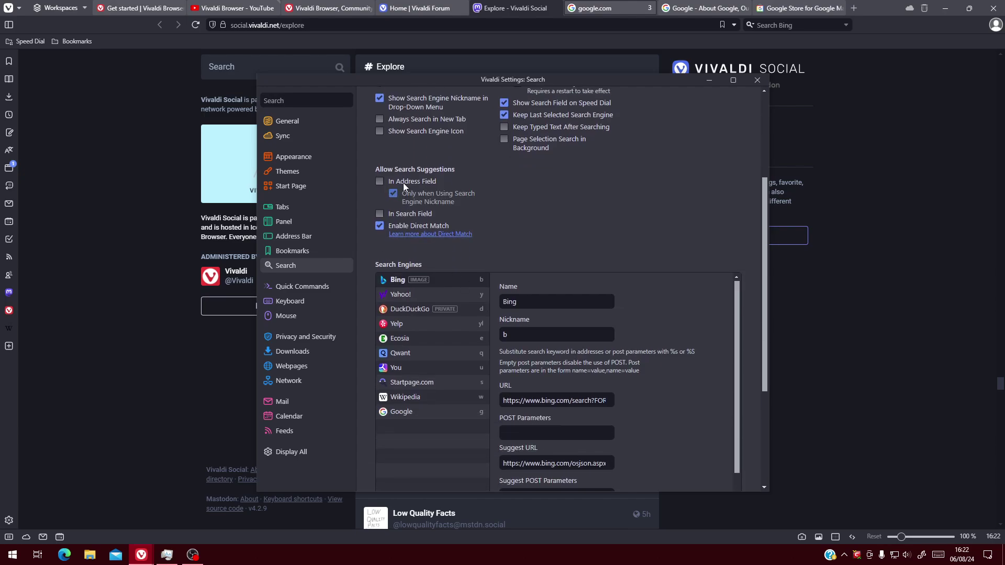
click(394, 192)
click(393, 182)
scroll(388, 418, down, 2)
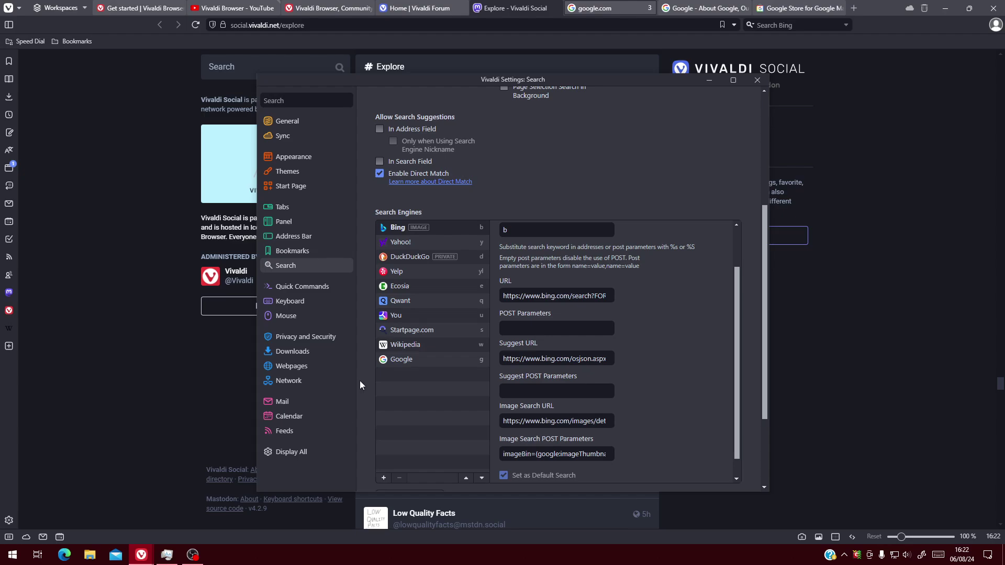
scroll(406, 348, up, 4)
click(301, 250)
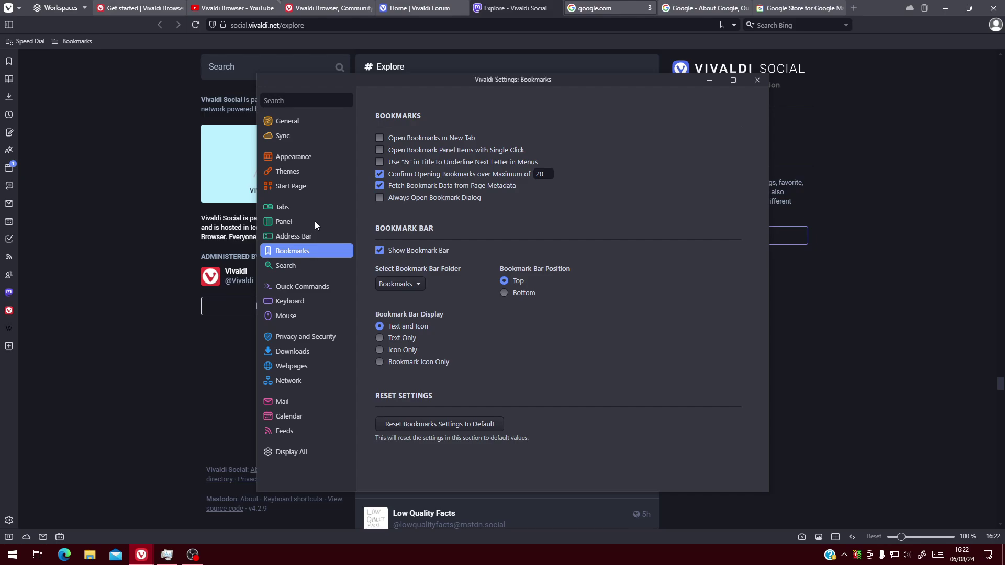
Close the Settings window and scroll back up the page.
click(757, 79)
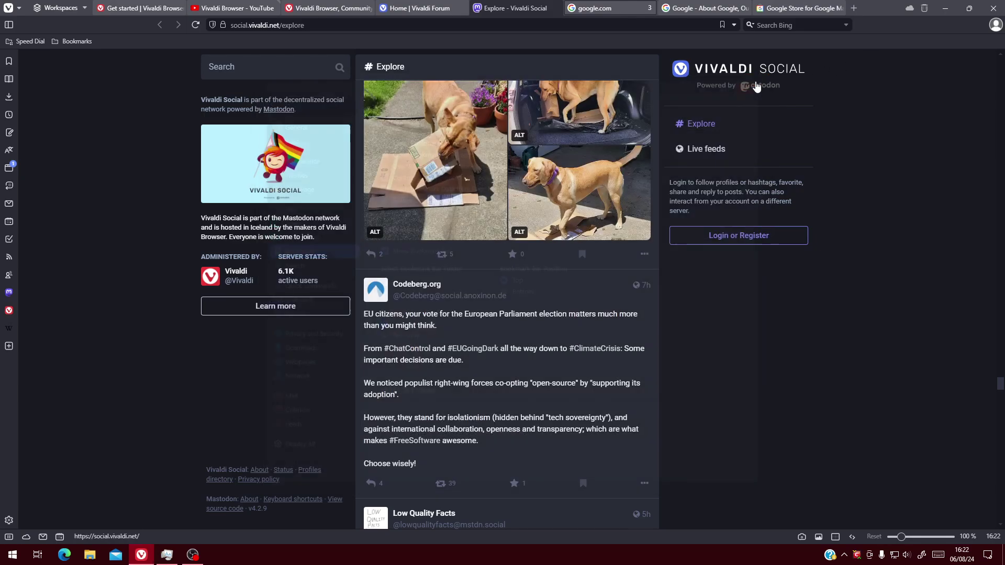
scroll(818, 180, up, 3)
scroll(817, 176, up, 20)
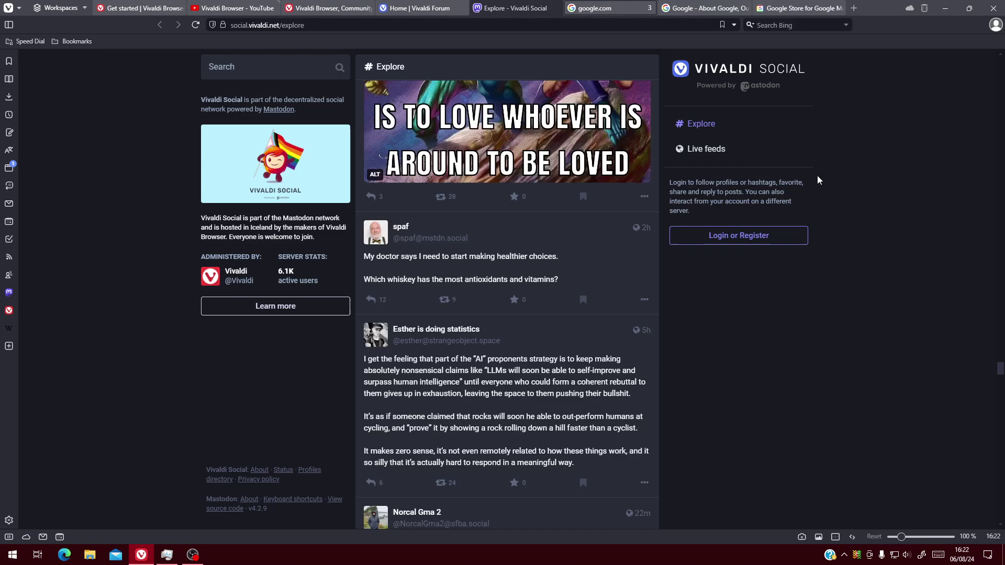
scroll(818, 182, up, 3)
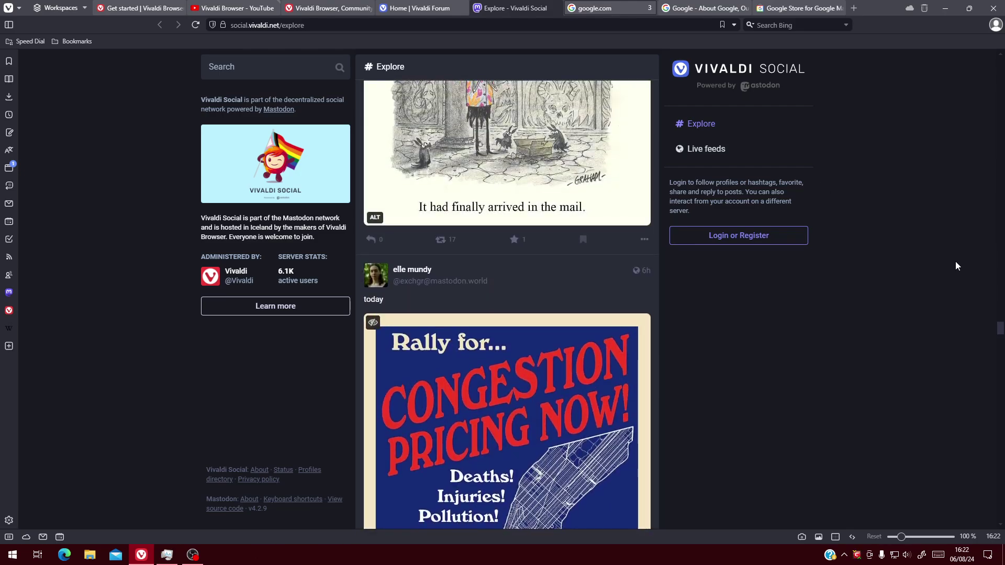
scroll(997, 282, up, 4)
scroll(998, 282, up, 10)
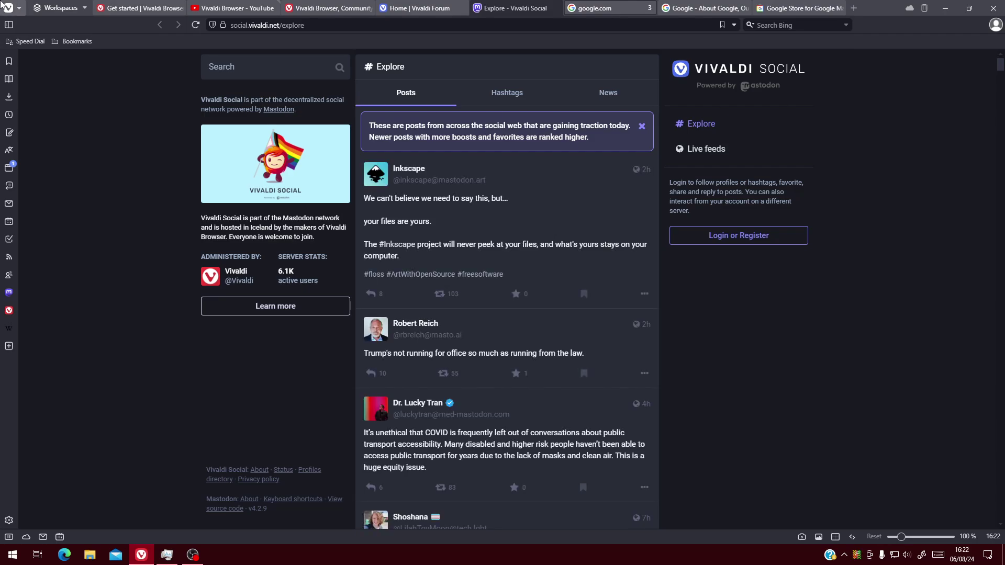
Explore the Vivaldi menu and profile popup, then go to Tools > Extensions.
click(19, 7)
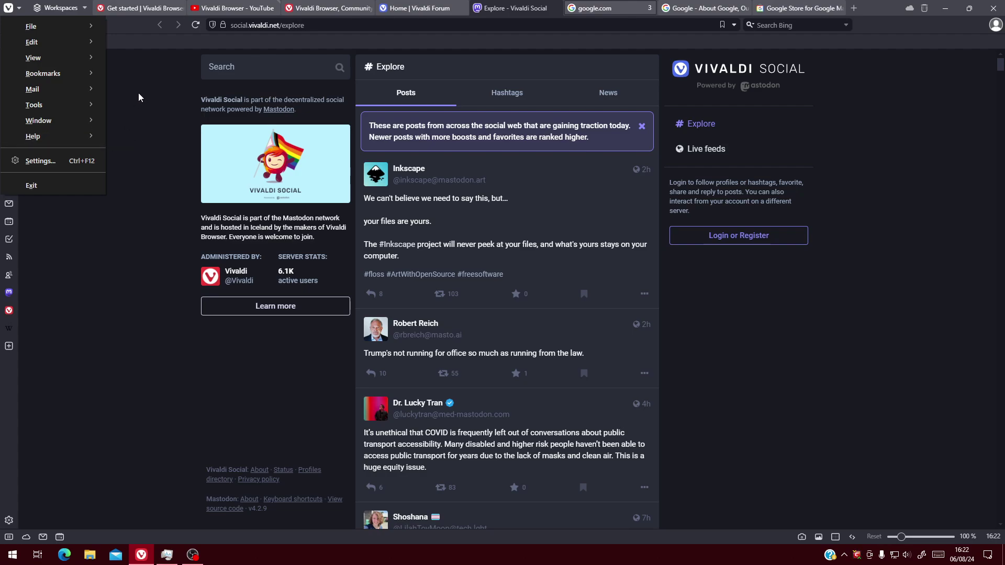
click(145, 118)
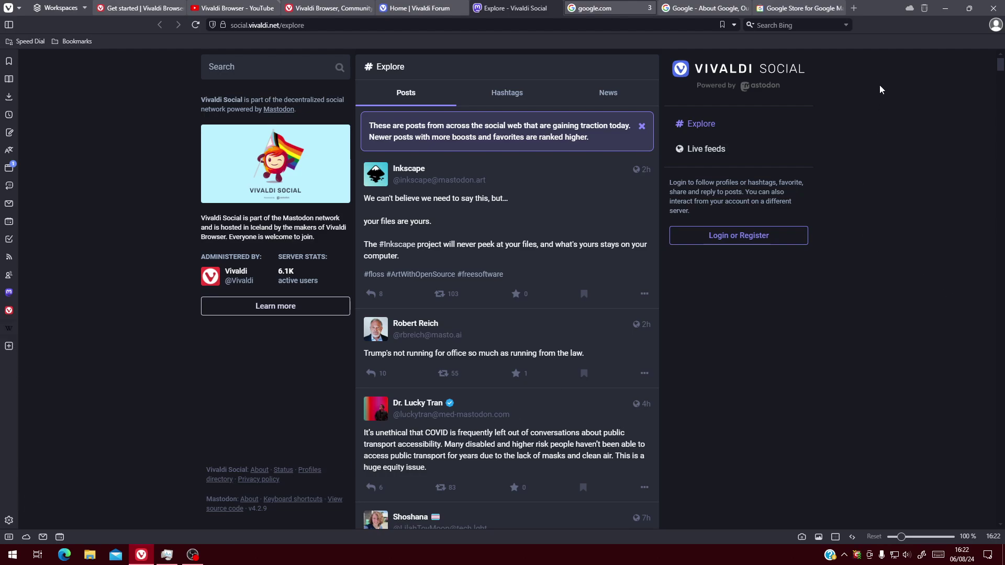
click(996, 26)
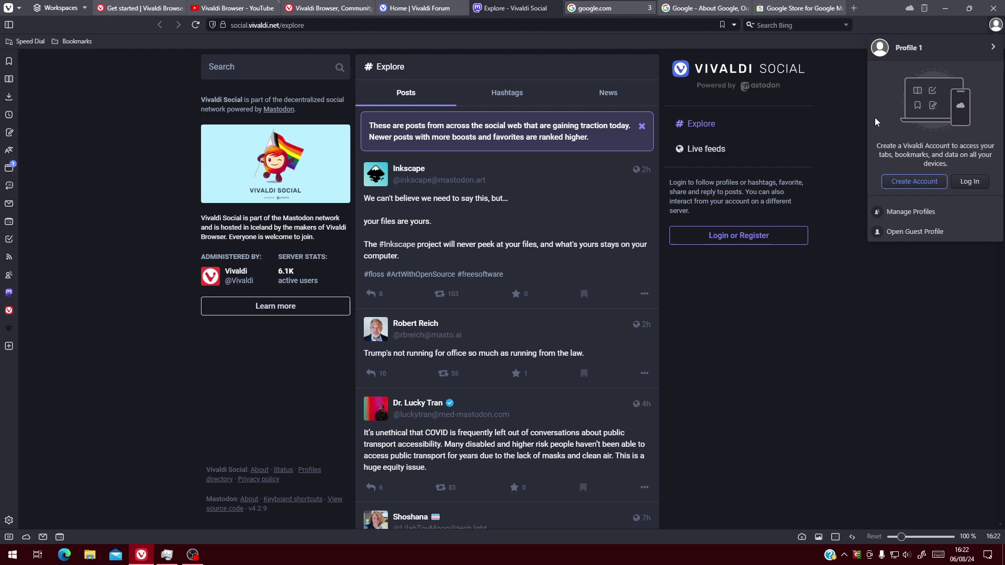
click(8, 8)
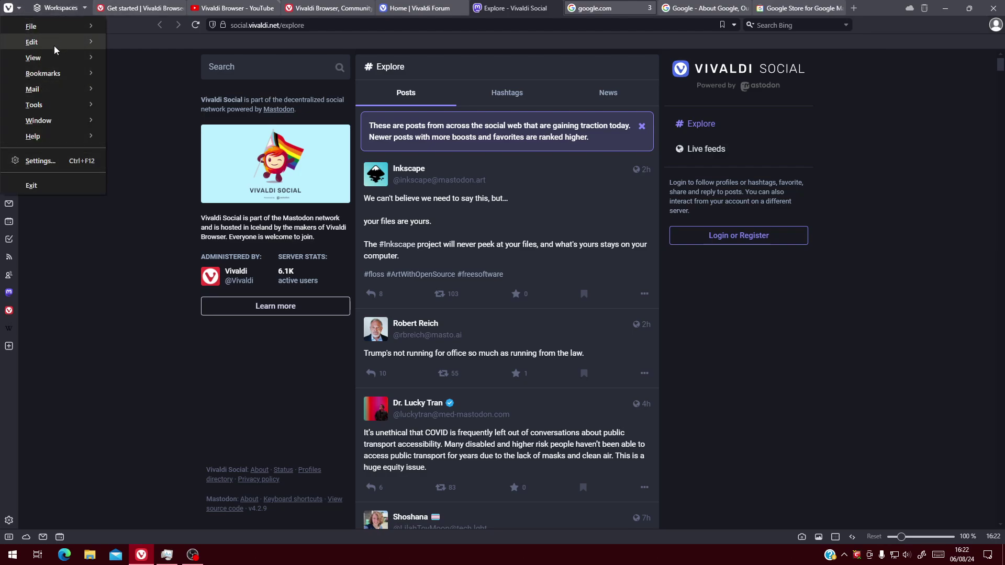
mouse_move(67, 48)
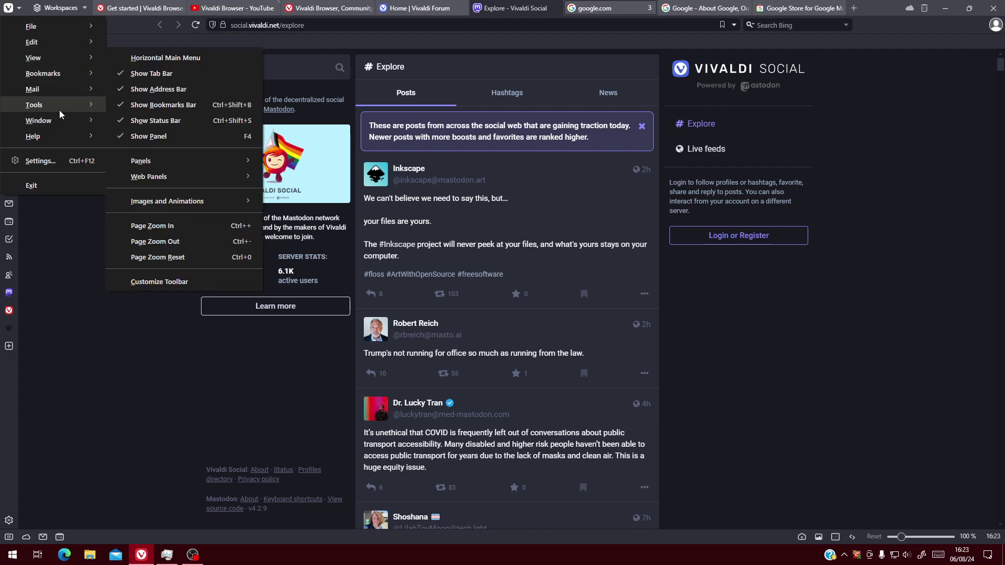
mouse_move(61, 112)
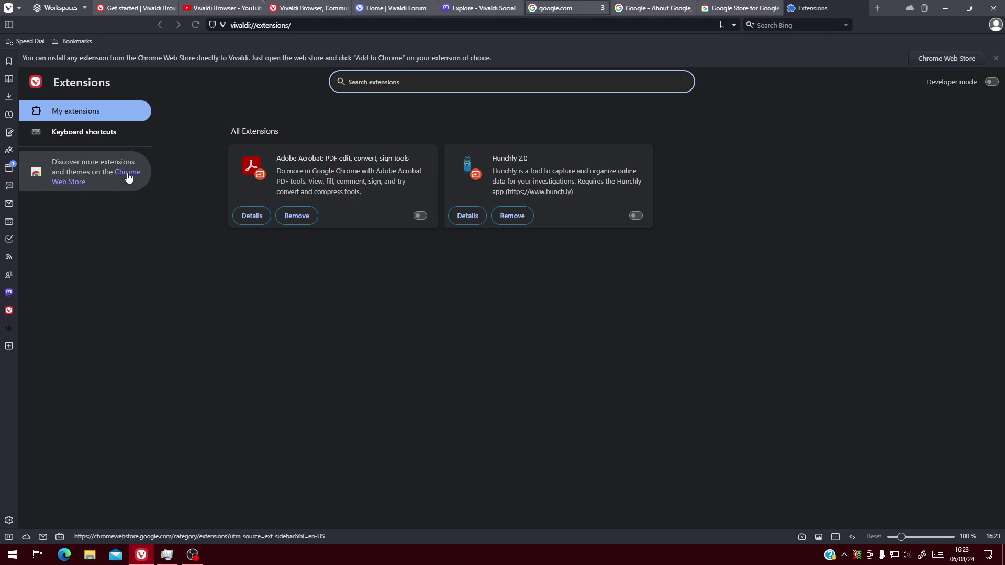
Open the Chrome Web Store, browse Developer Tools, and add ColorZilla to the browser.
click(128, 178)
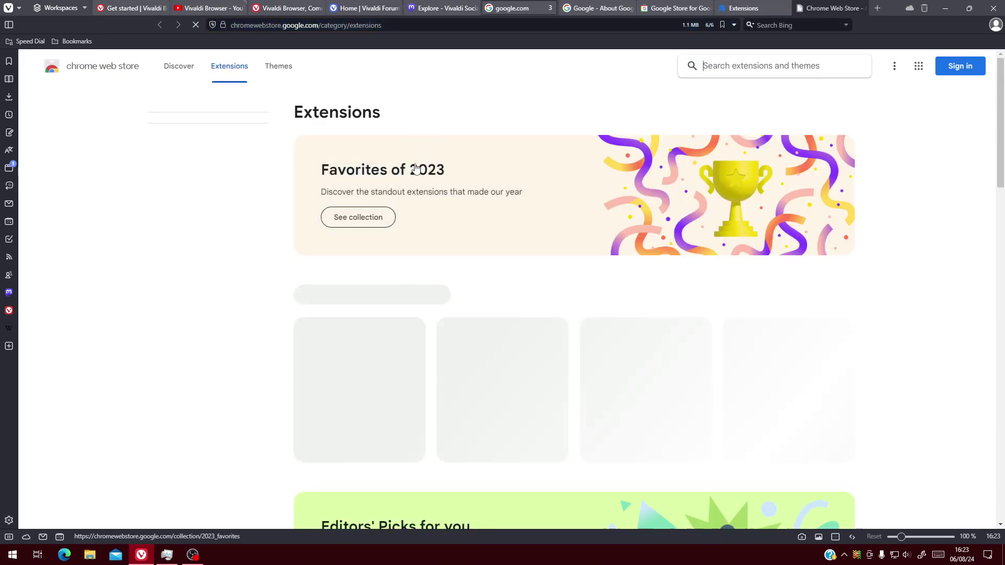
scroll(416, 167, down, 3)
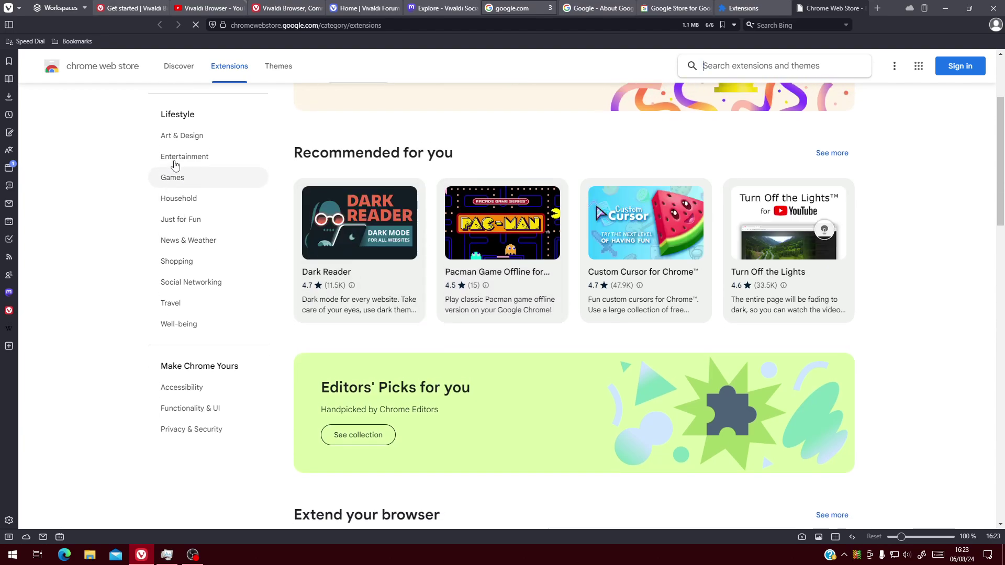
scroll(175, 166, up, 3)
click(180, 154)
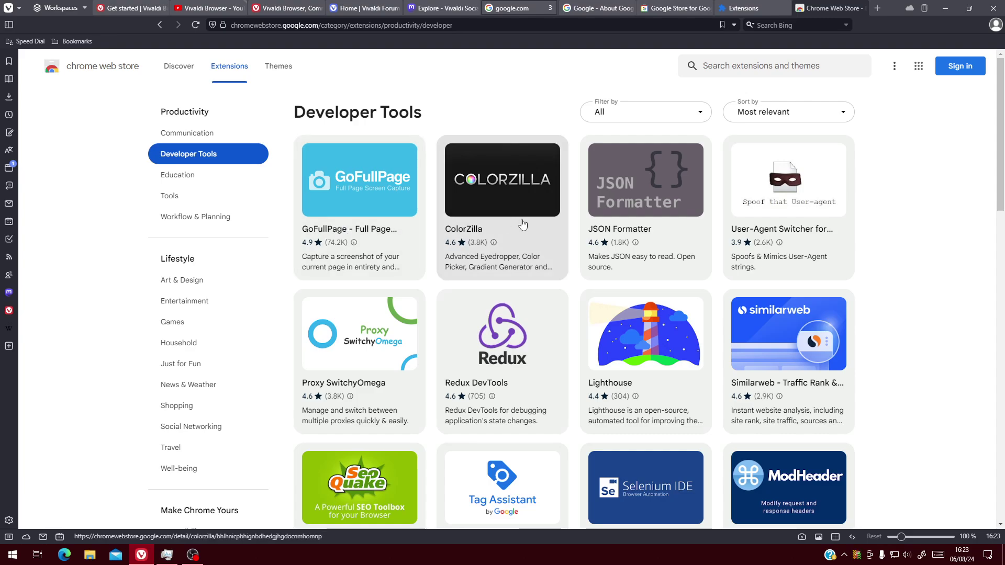
click(523, 224)
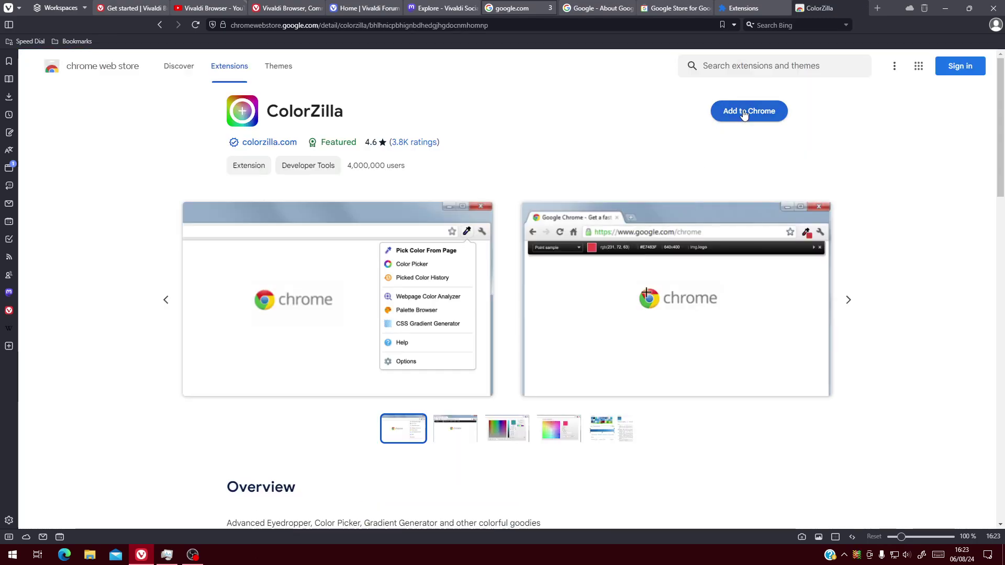
click(745, 114)
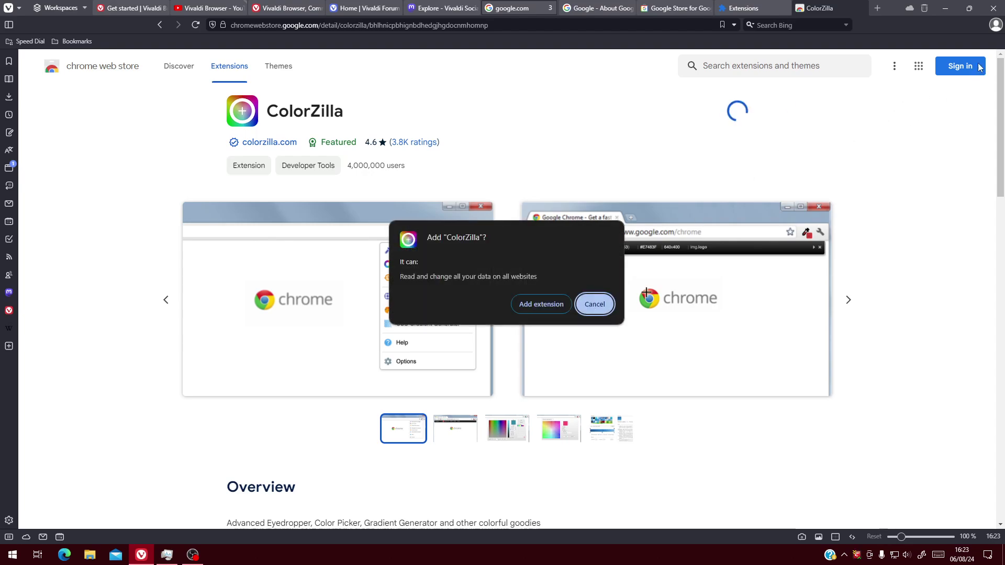
click(525, 306)
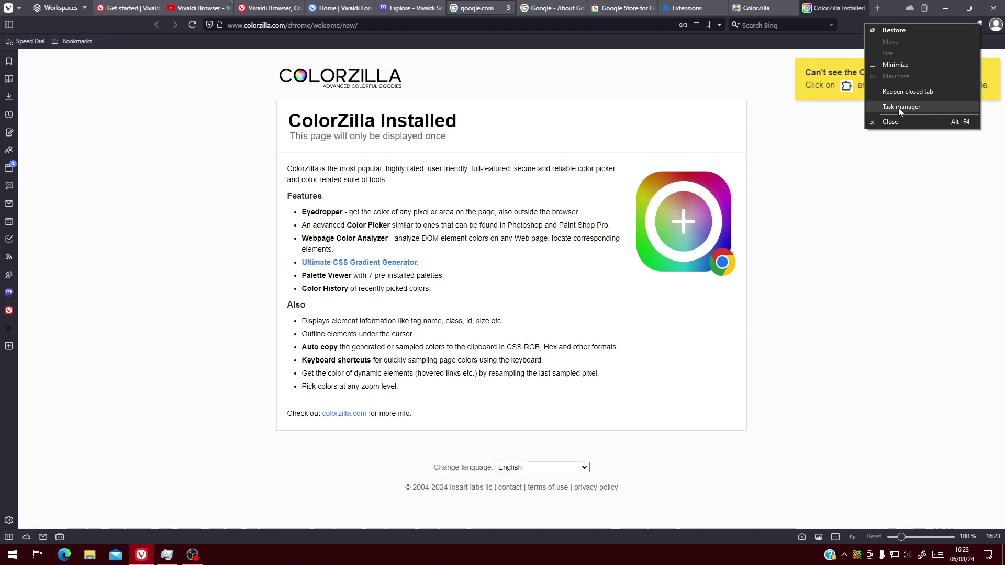
Dismiss the window menu, check ColorZilla's options, and reopen Vivaldi Settings.
click(951, 17)
right_click(979, 24)
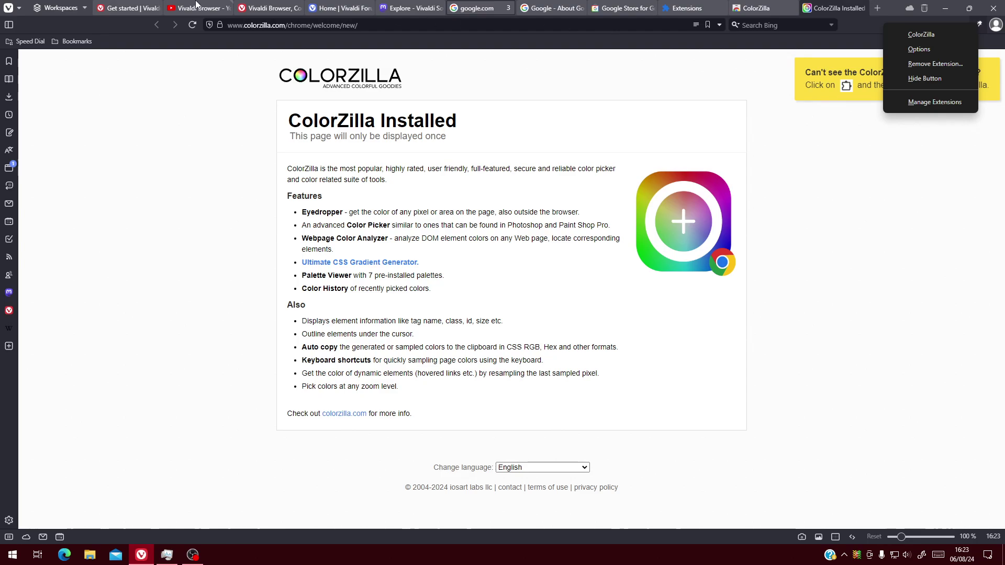
click(17, 10)
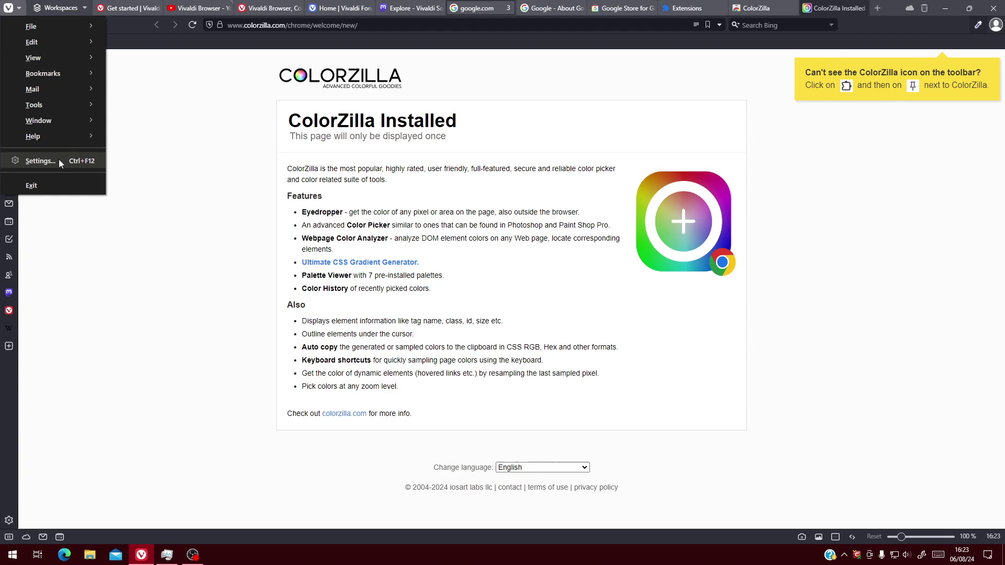
click(89, 160)
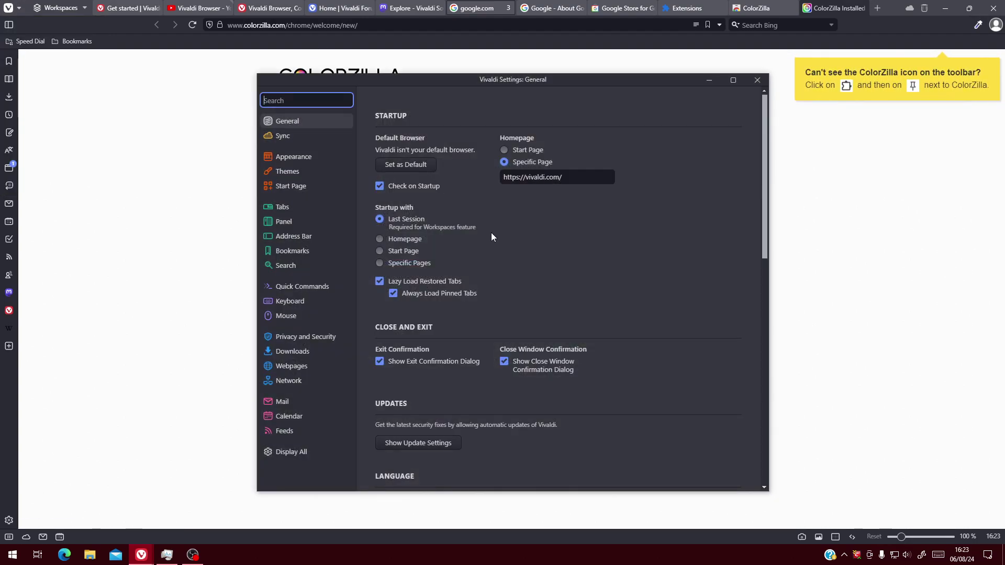
scroll(492, 232, down, 5)
scroll(491, 232, down, 5)
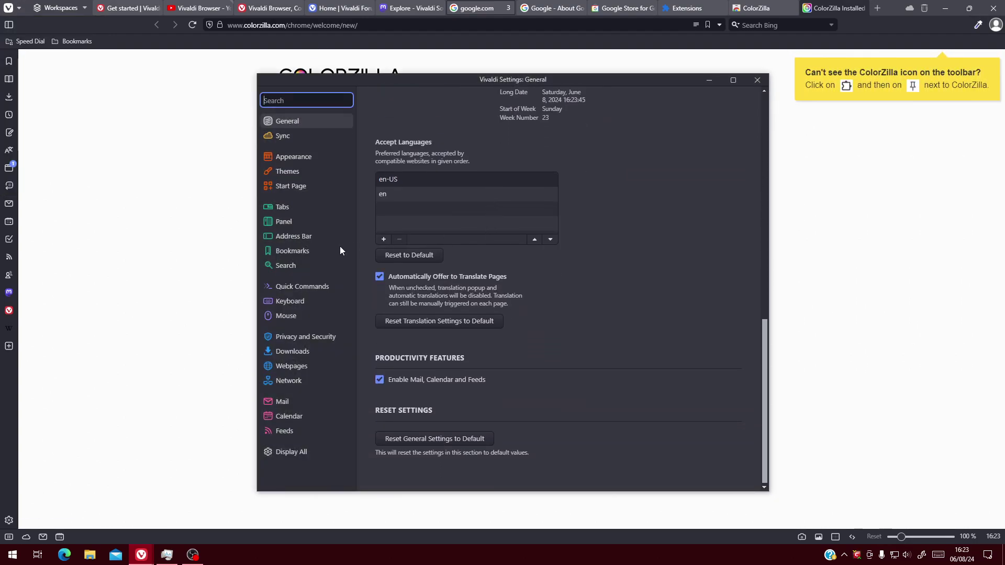
Browse the Address Bar, Appearance, Themes, Sync and General settings pages.
click(302, 236)
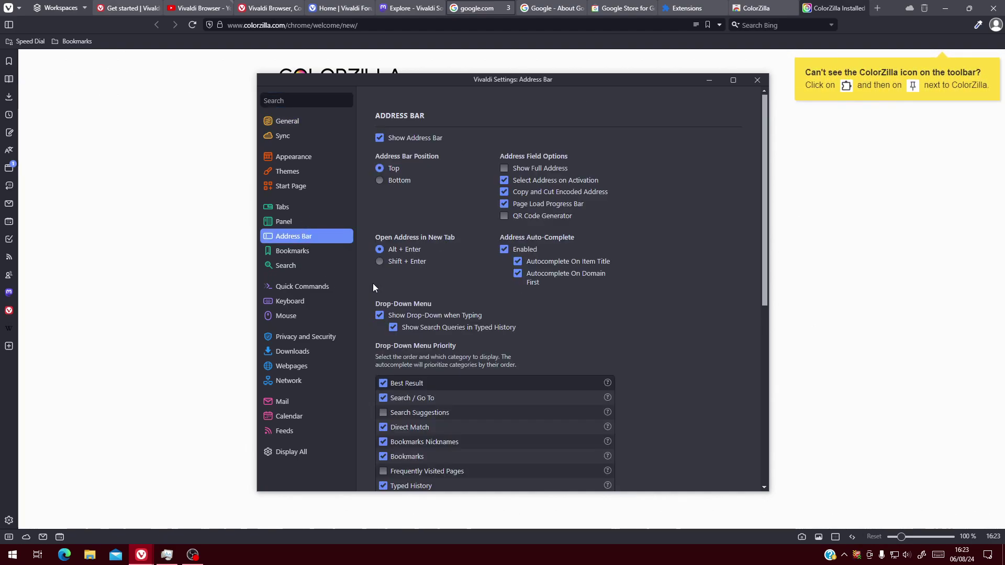
scroll(451, 280, down, 2)
scroll(612, 274, down, 5)
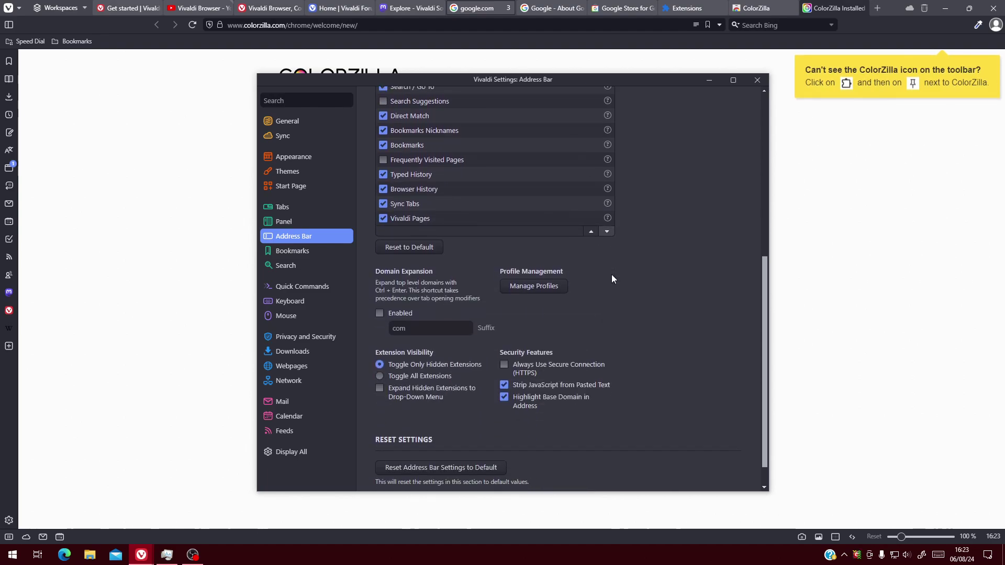
click(287, 158)
click(282, 171)
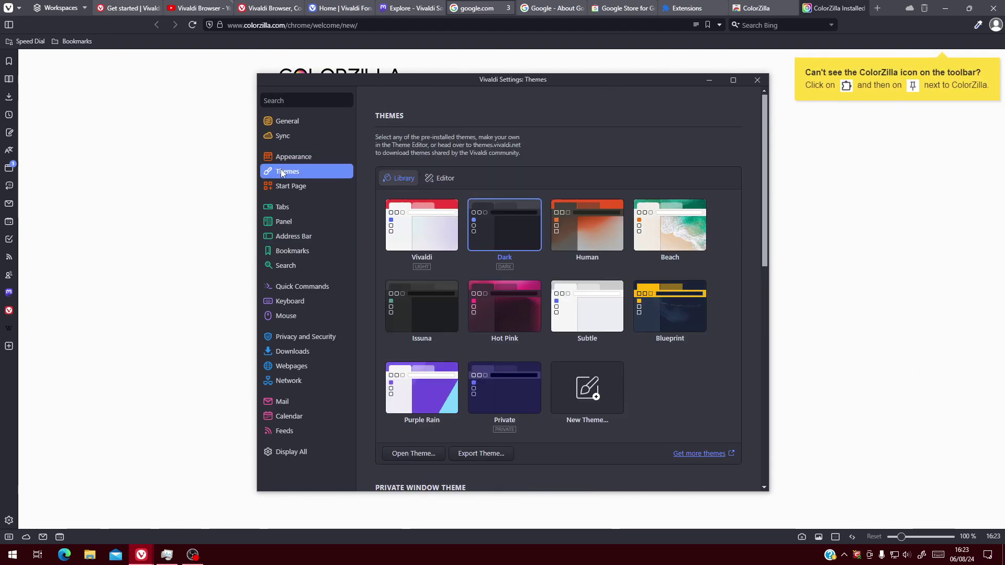
click(300, 131)
click(302, 125)
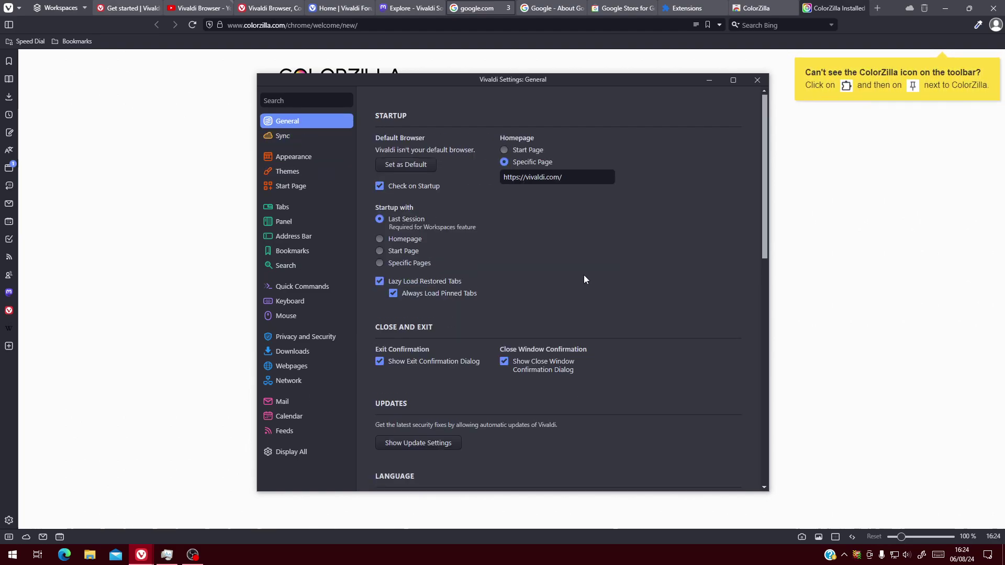
Close Settings and open the Toolbar Editor via the toolbar's Customize Toolbar option.
click(757, 80)
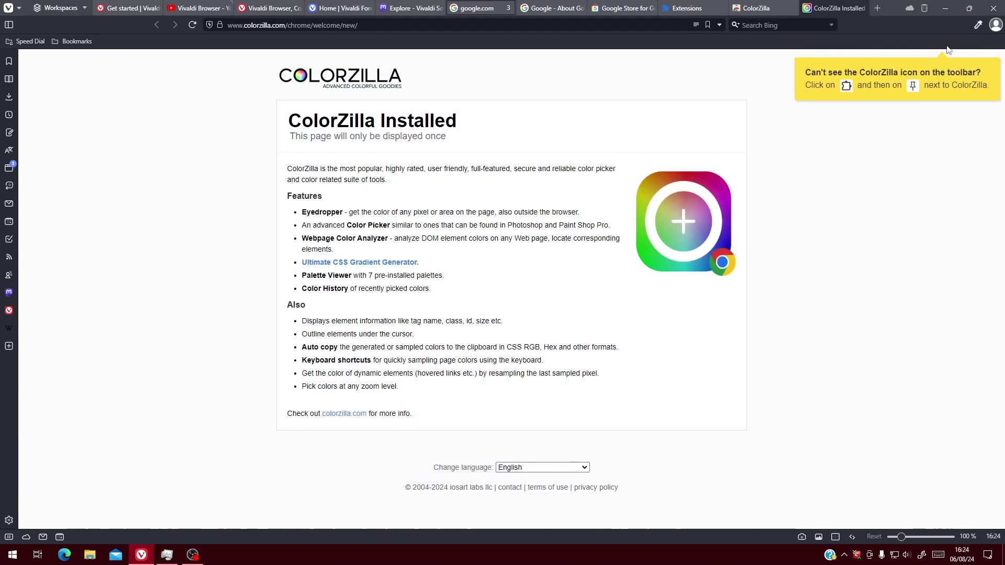
right_click(977, 25)
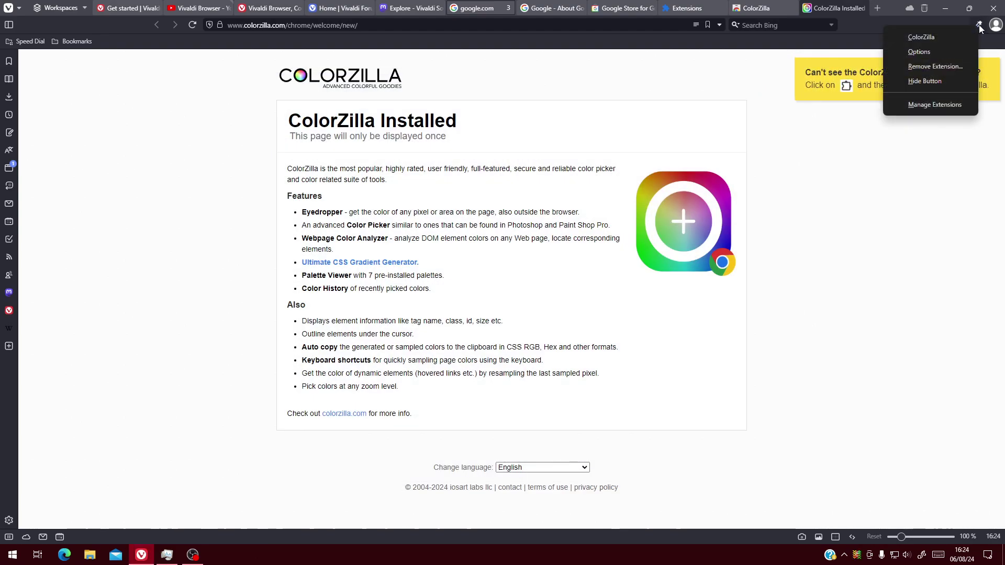
click(992, 27)
right_click(949, 35)
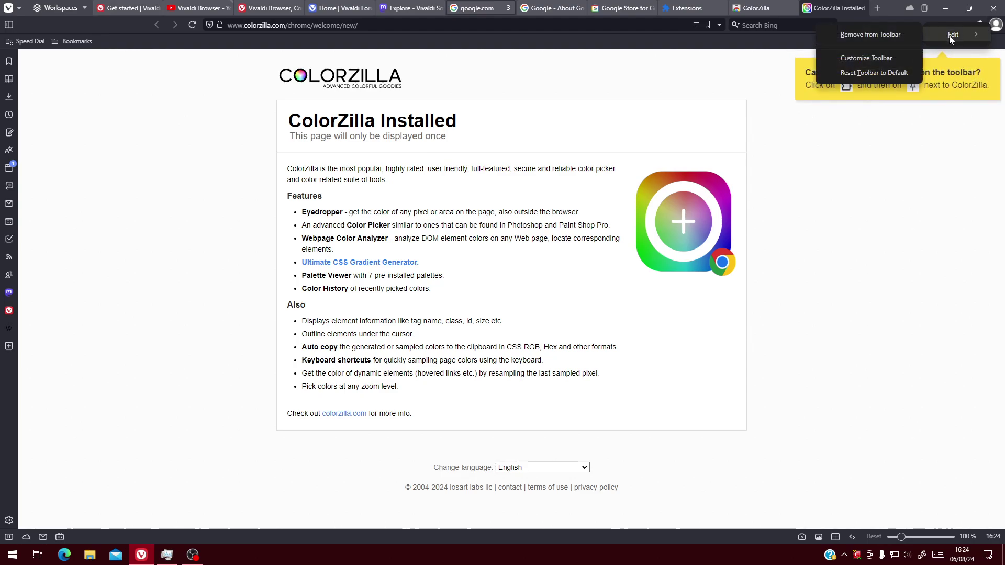
click(871, 58)
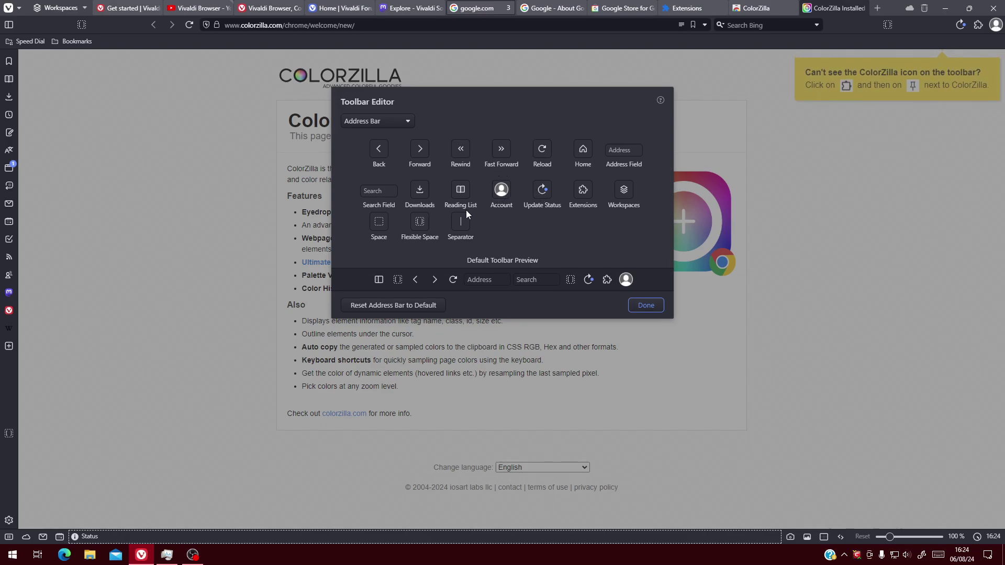
View the Status Bar, Panel, Mail Bar and Command Chains items, then close the editor with Done.
click(384, 120)
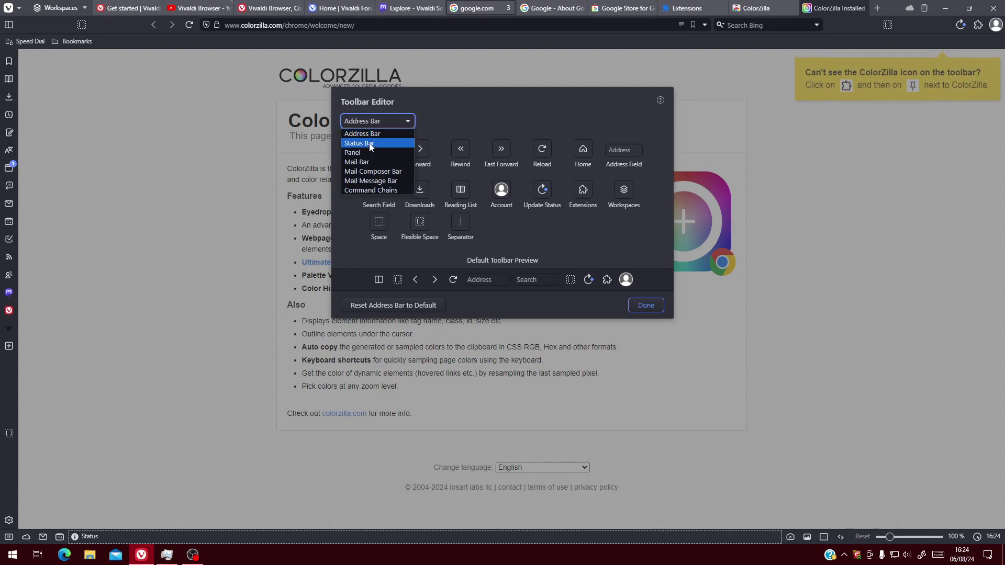
click(370, 143)
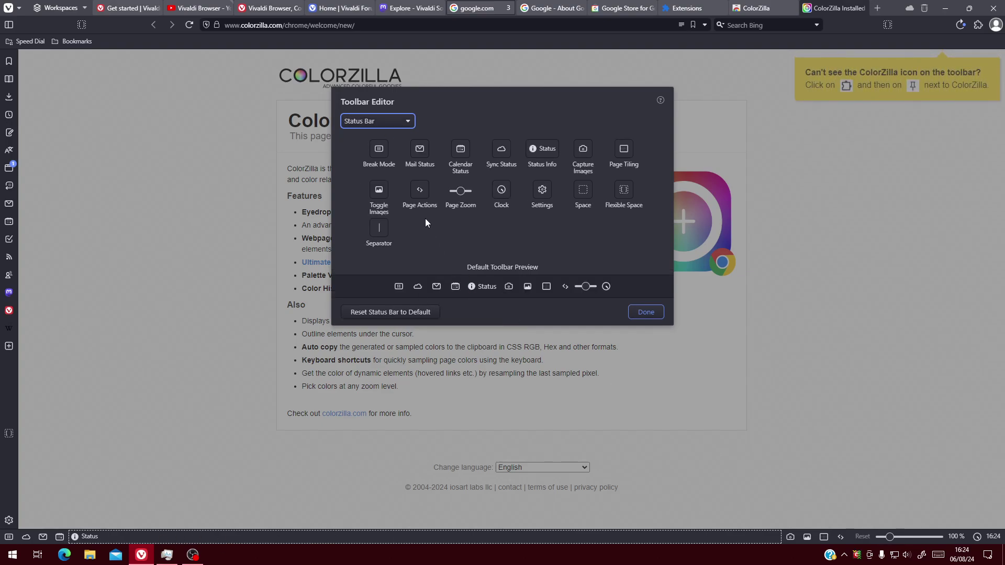
click(393, 119)
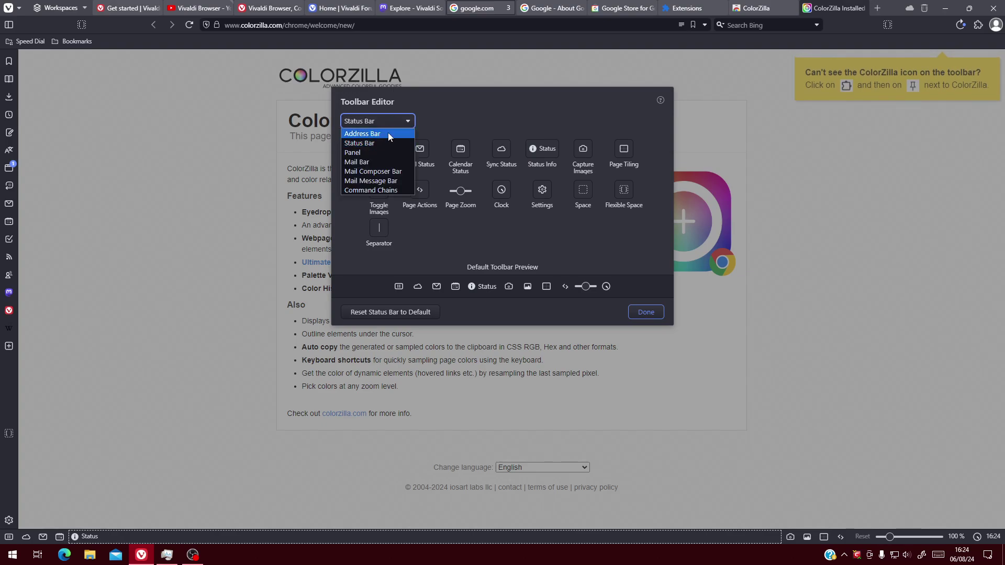
click(377, 141)
key(Down)
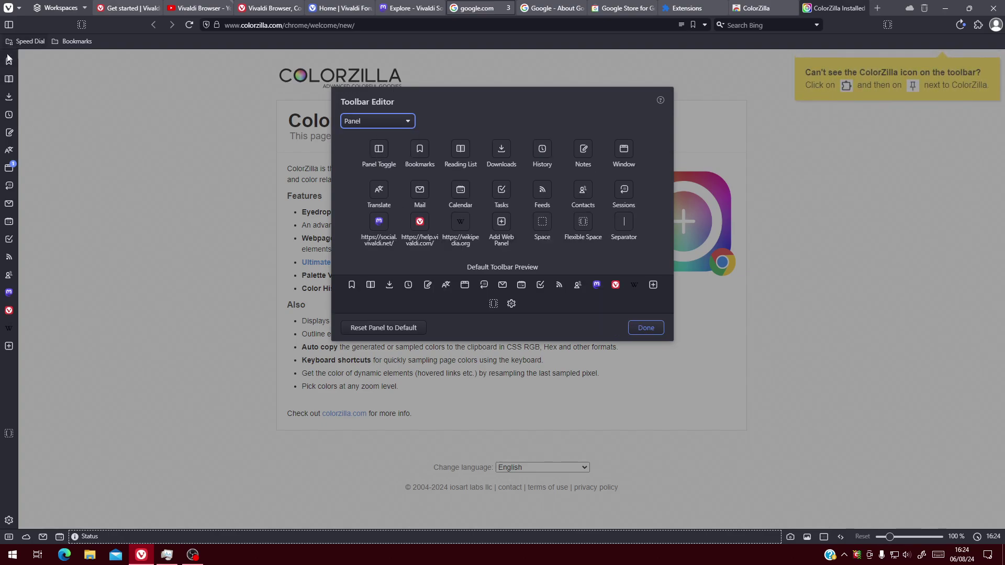
click(375, 121)
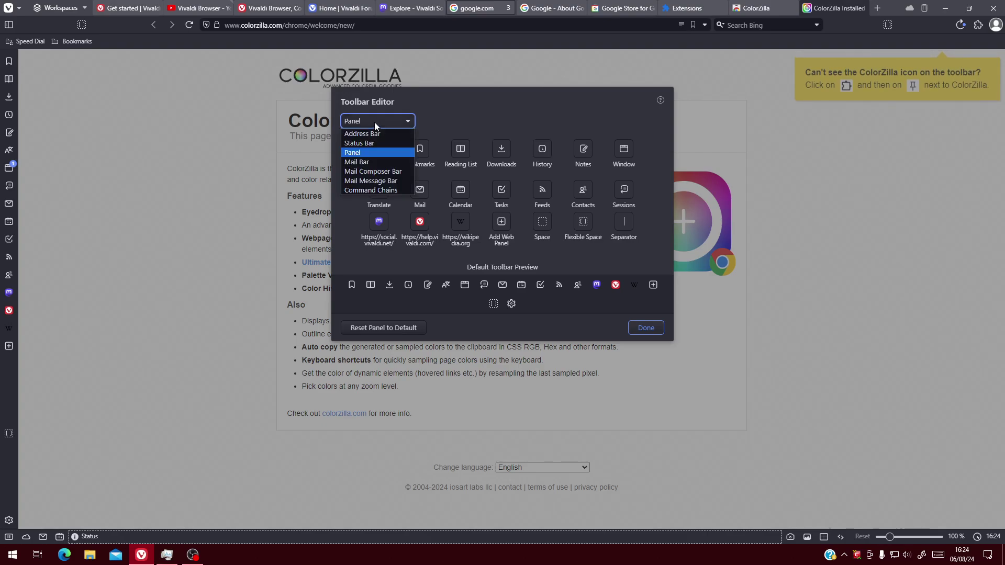
click(363, 164)
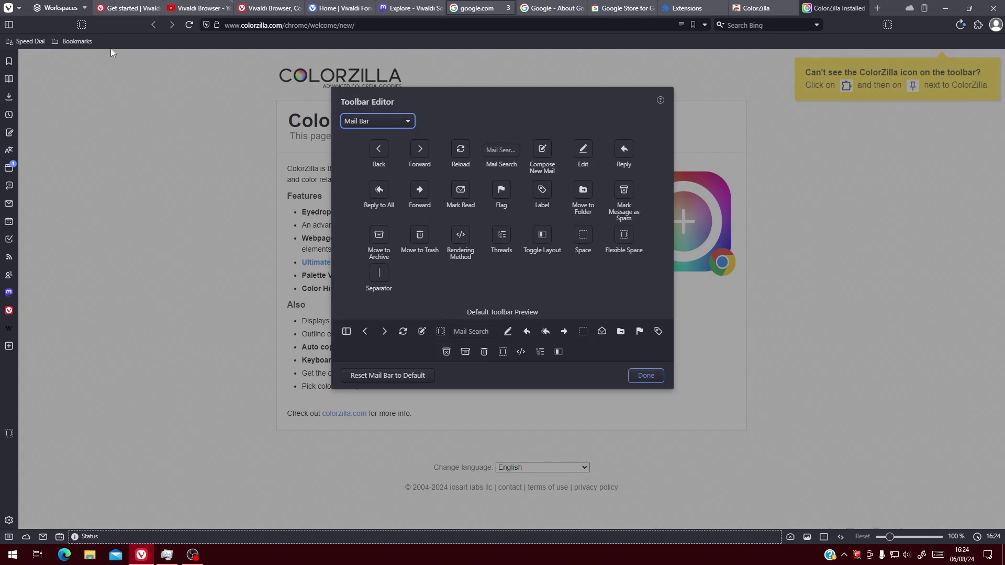
click(397, 124)
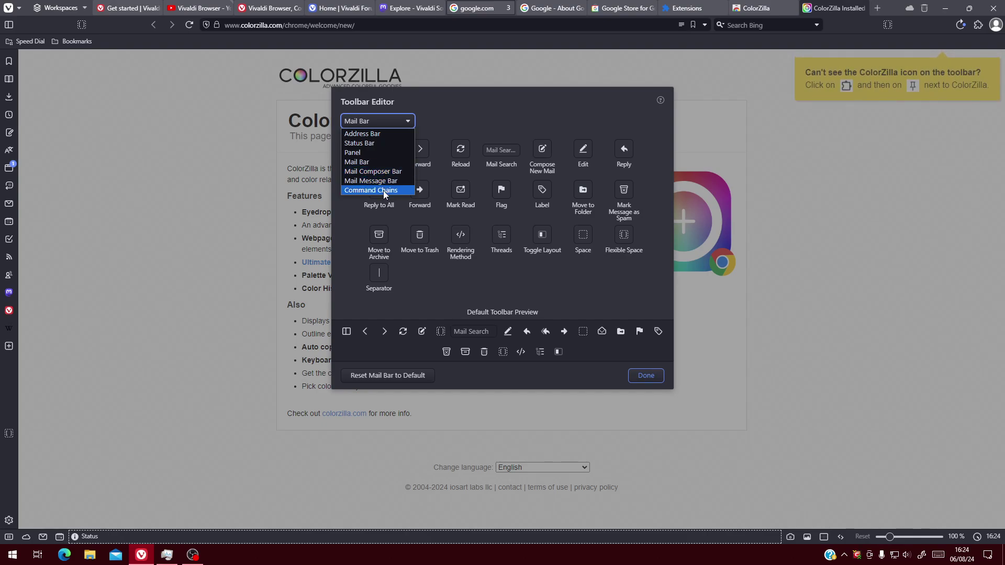
click(383, 190)
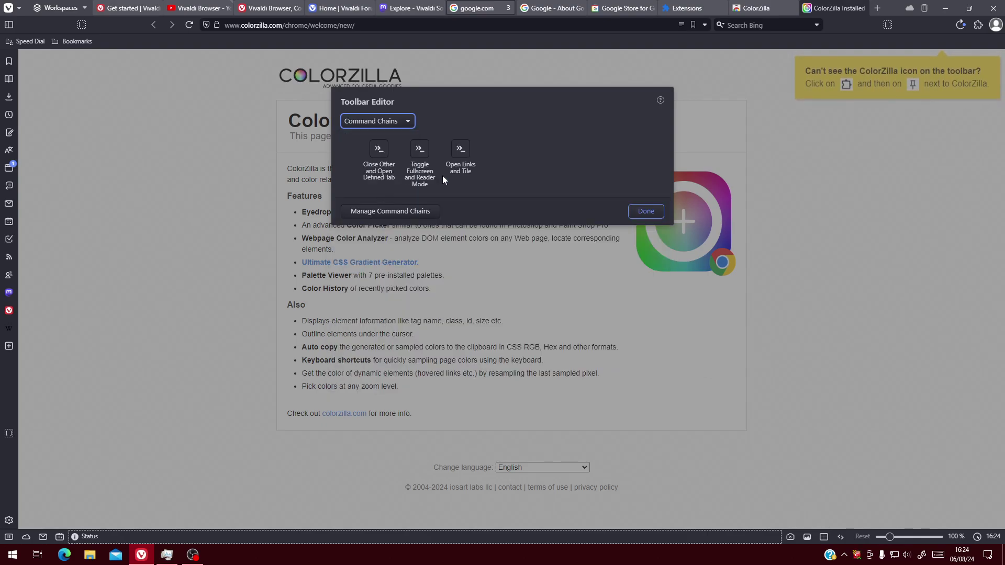
click(644, 209)
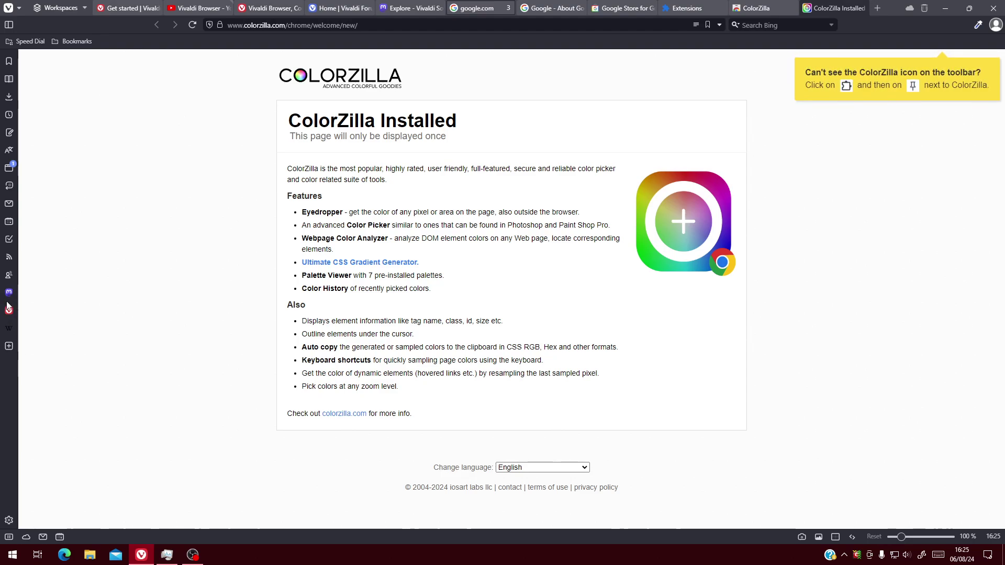
Cycle the sidebar through Contacts, Feeds and Tasks panels, then switch to the ColorZilla tab.
click(8, 274)
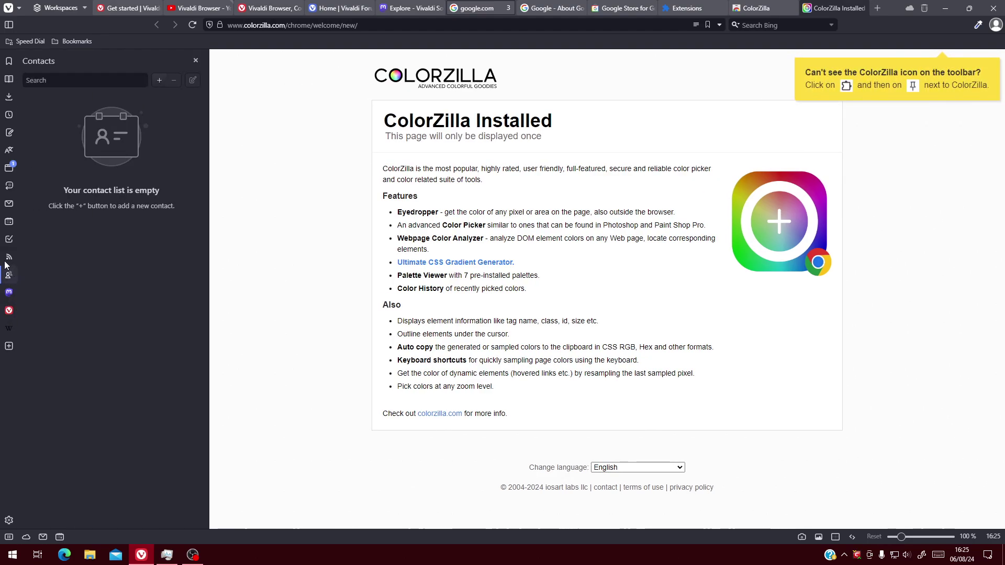
click(8, 257)
click(9, 240)
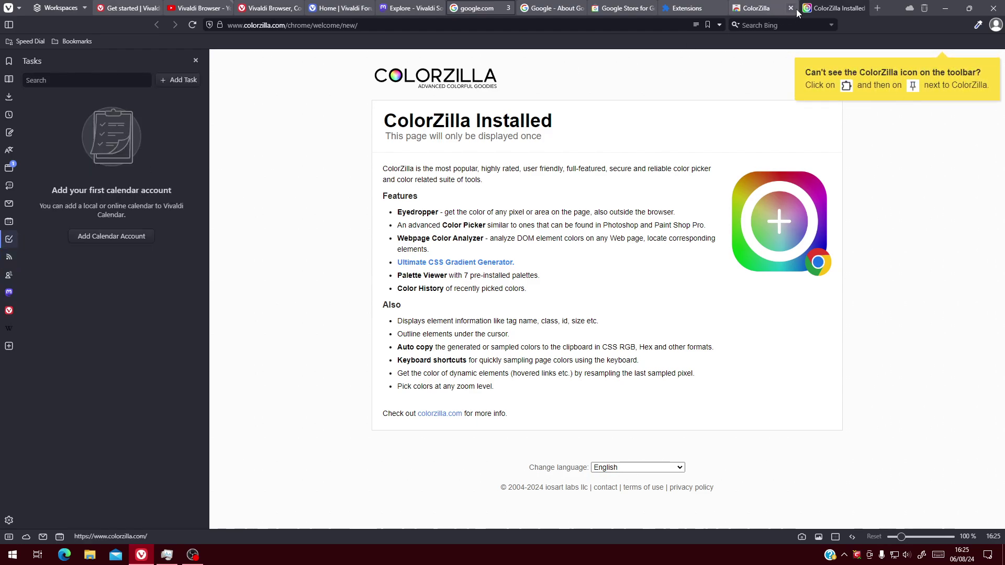
click(758, 8)
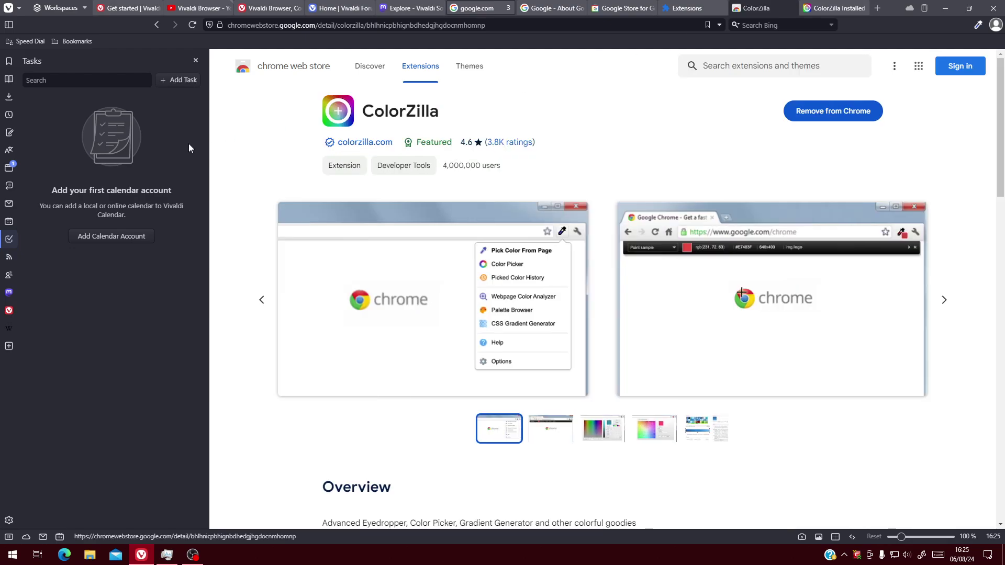
Open Notes, enter a test e-mail address in the store search box, and Copy to Note.
click(9, 132)
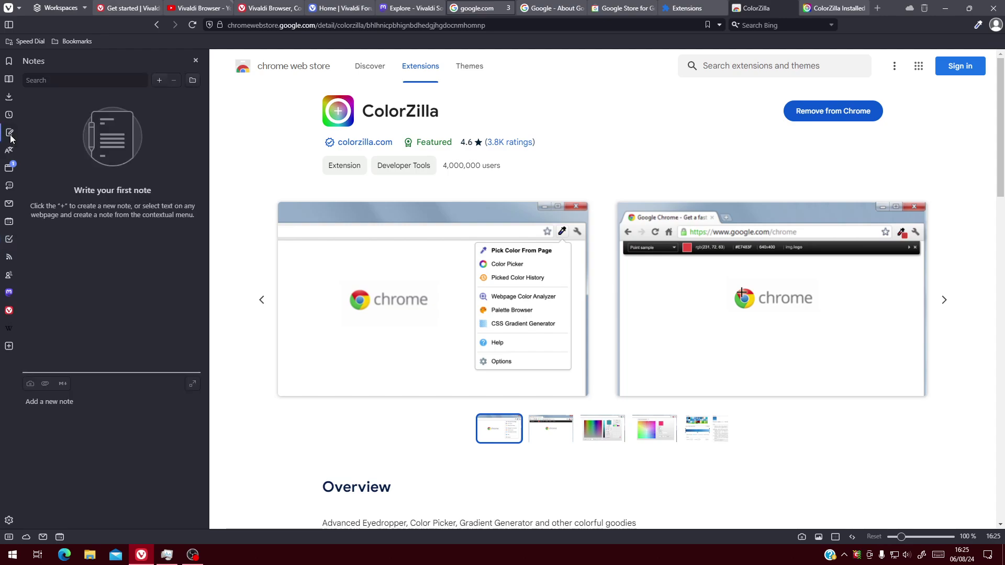
right_click(724, 64)
click(718, 69)
text(Test)
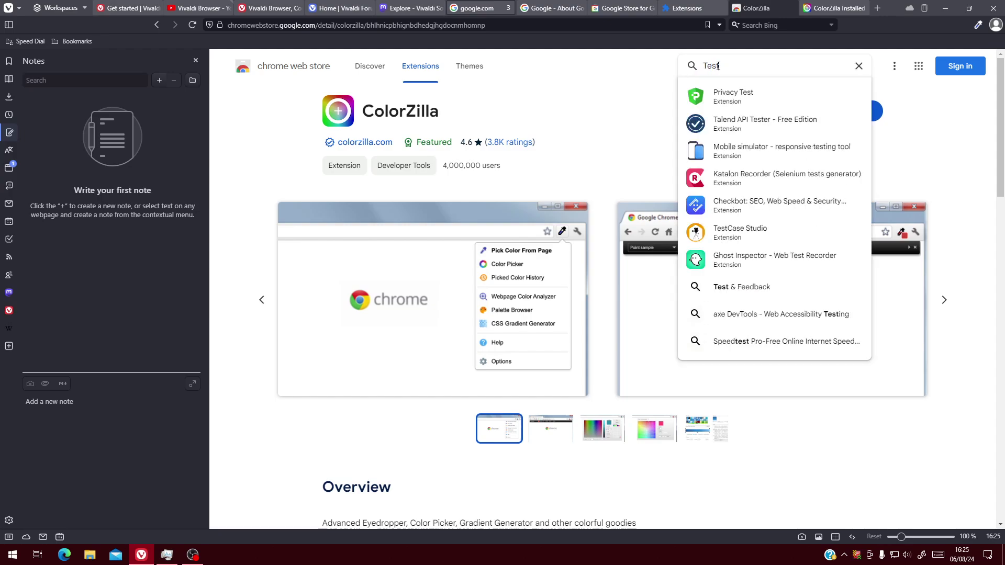
text(@gmail.com)
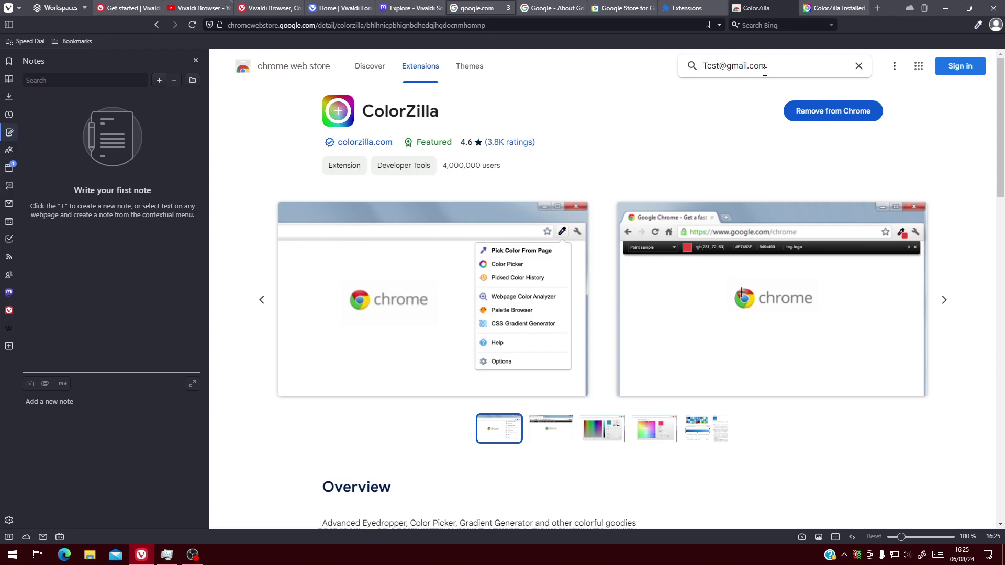
key(ctrl+a)
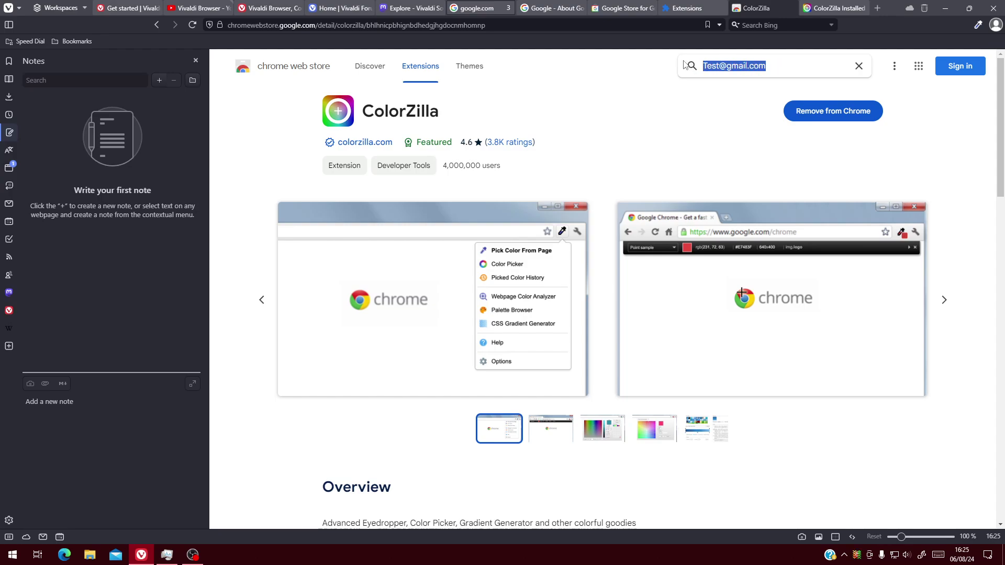
right_click(722, 65)
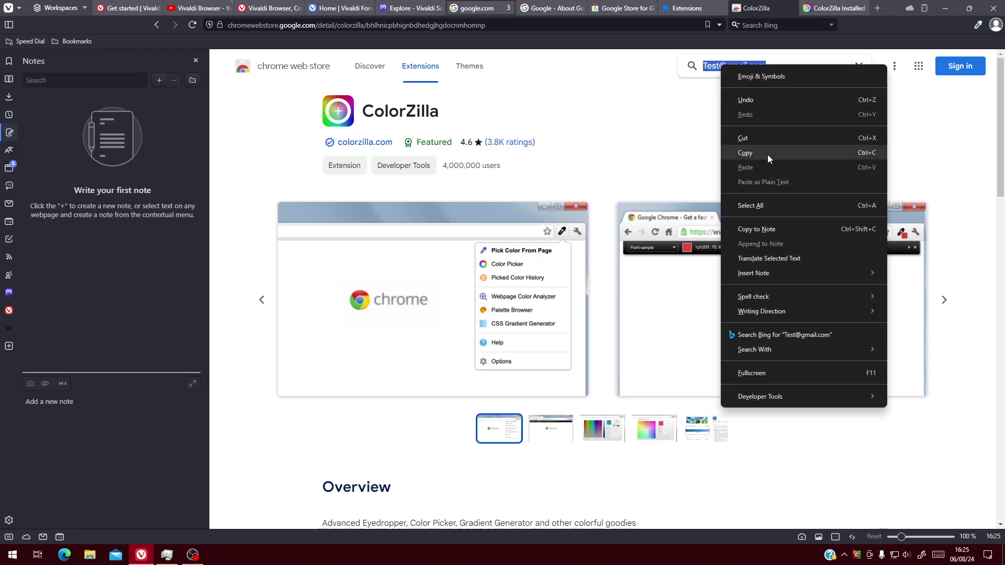
click(764, 228)
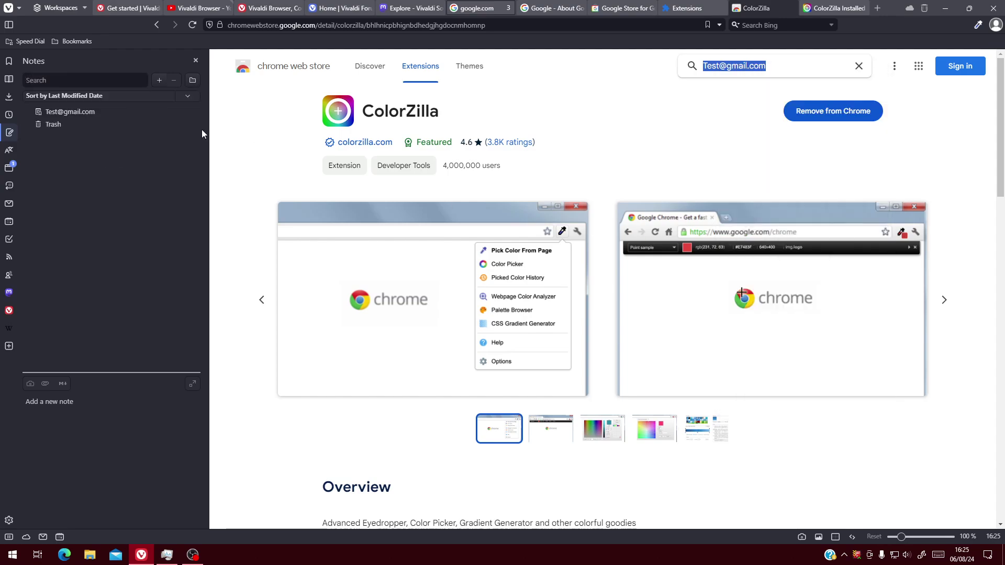
Open the new note to inspect its text, then return focus to the web page.
click(51, 223)
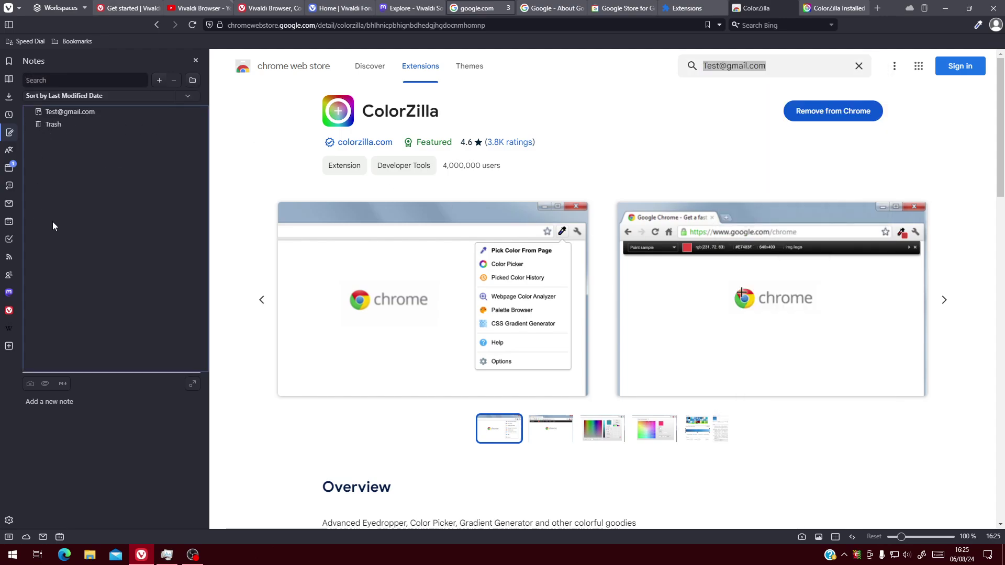
click(57, 112)
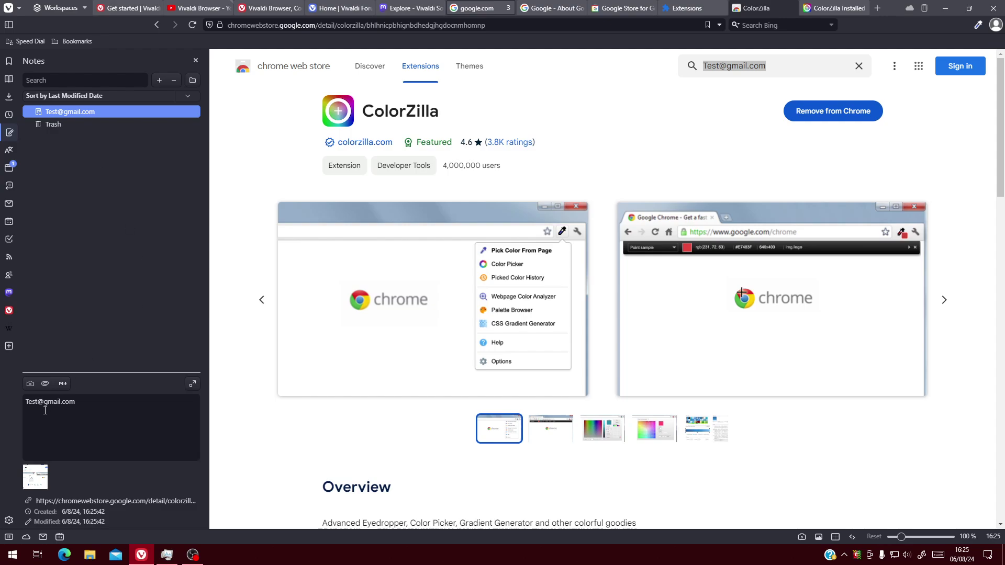
drag(96, 403, 15, 403)
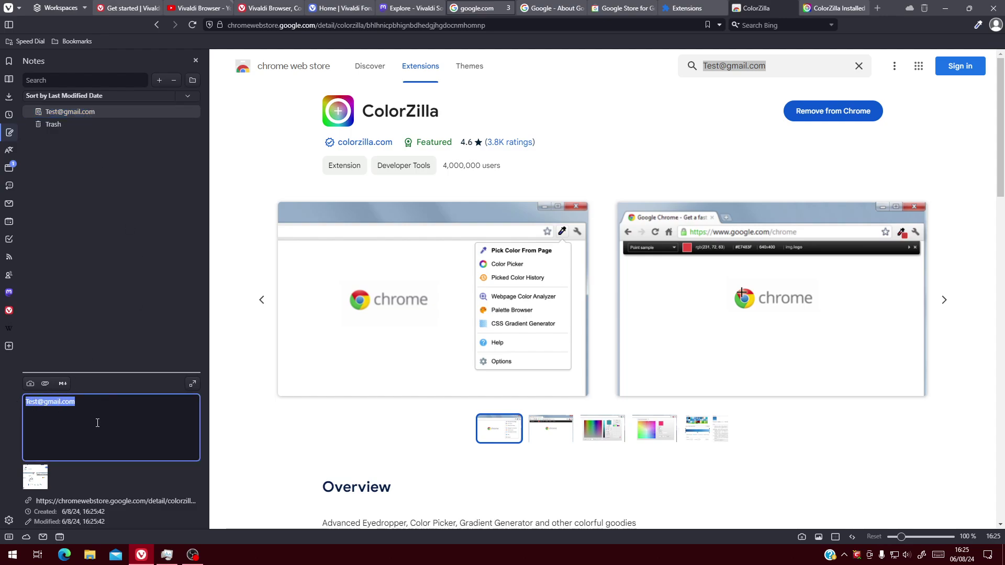
click(106, 405)
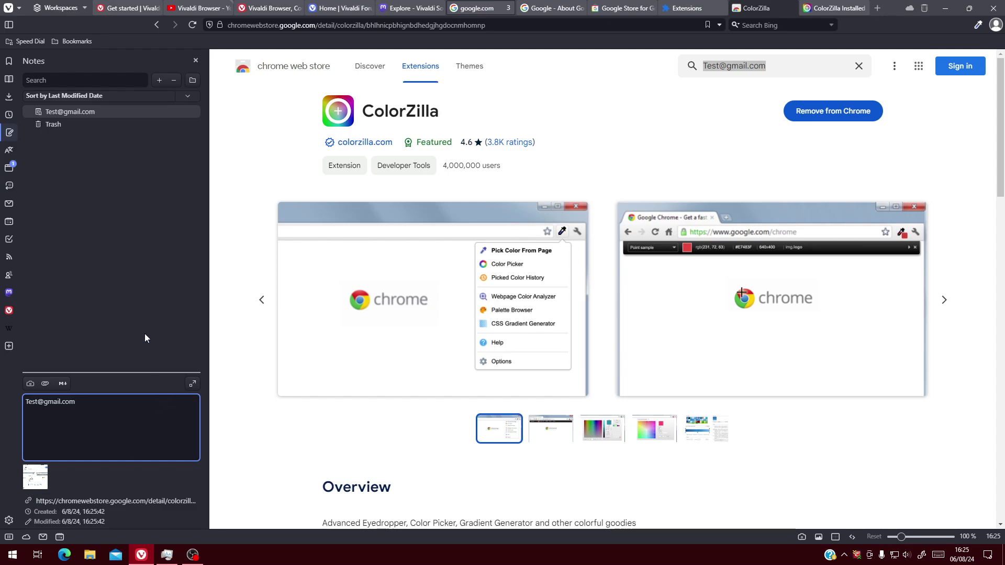
click(626, 130)
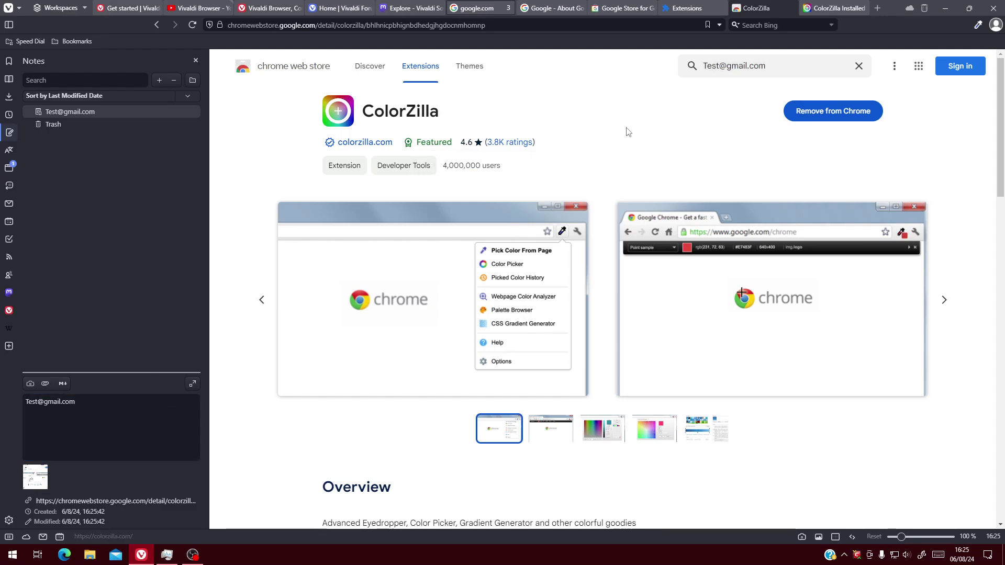
On Google sign-in, fill Email or phone with the saved note via Insert Note, then close Notes.
click(940, 64)
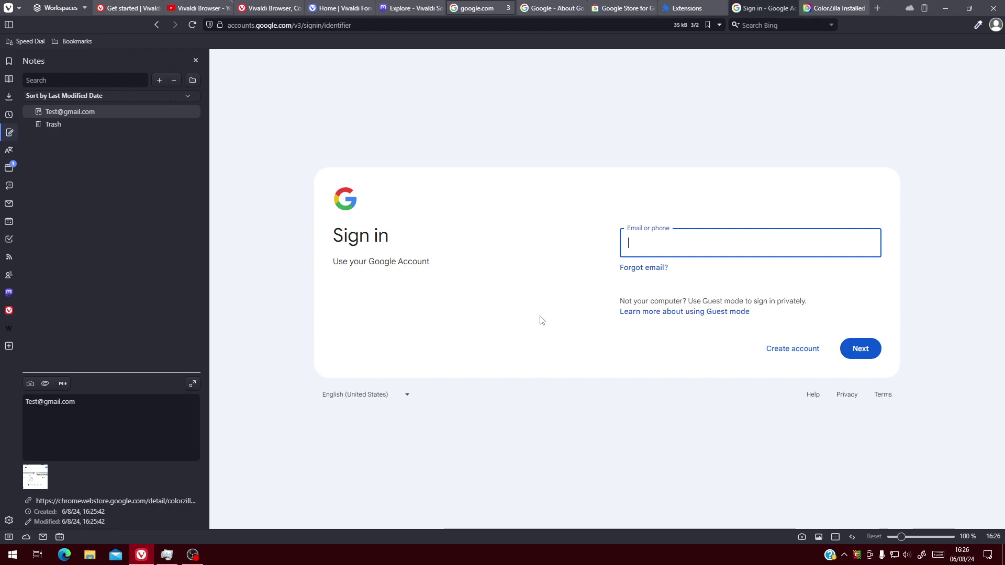
right_click(688, 234)
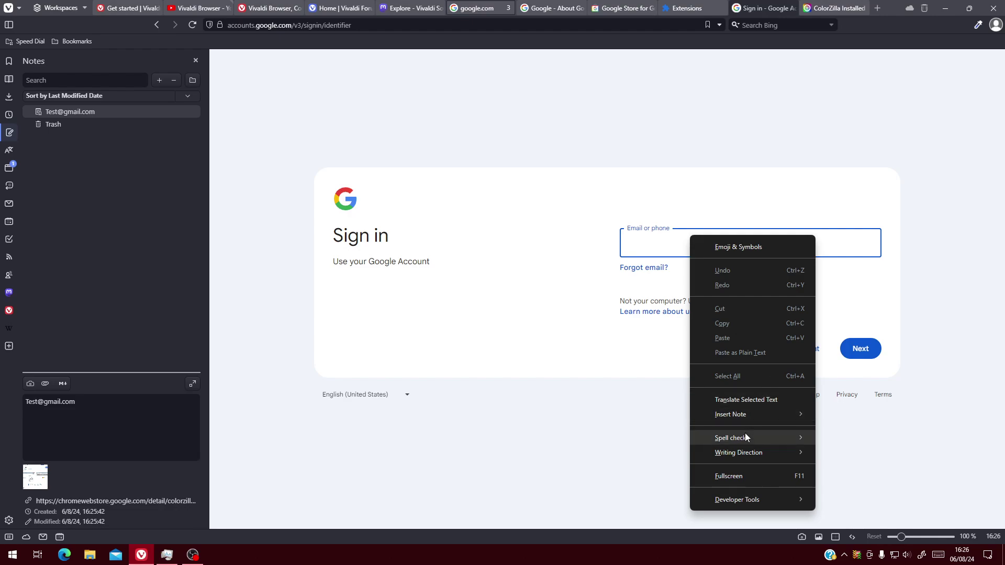
mouse_move(751, 415)
click(849, 413)
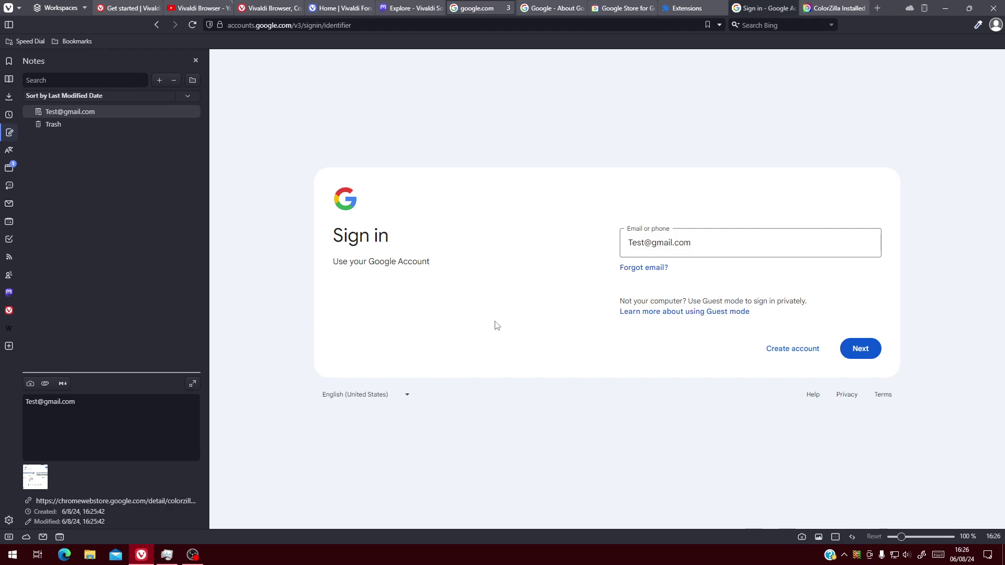
click(195, 61)
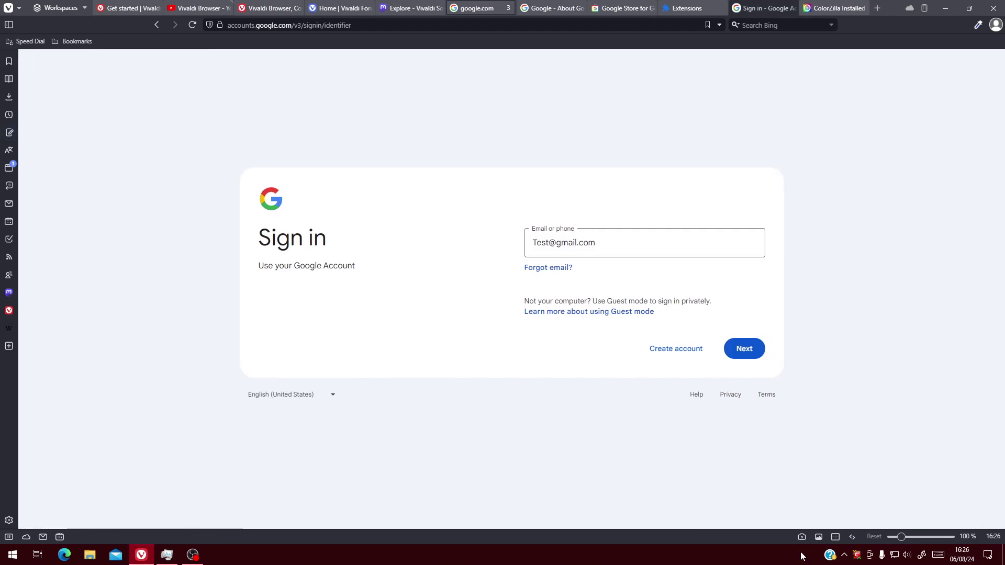
Capture a selected region around the Google sign-in box with Output set to Create Note.
click(802, 537)
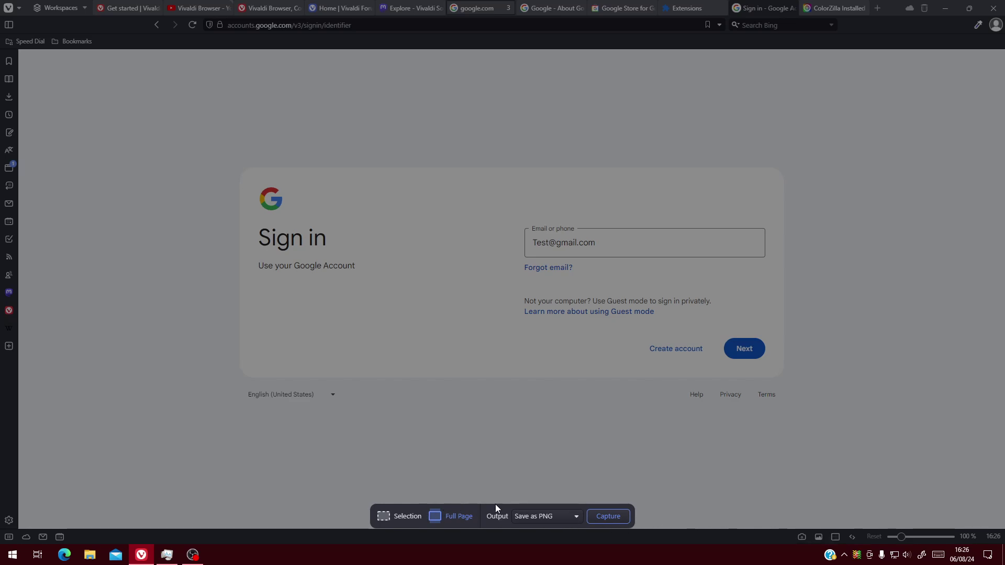
click(388, 513)
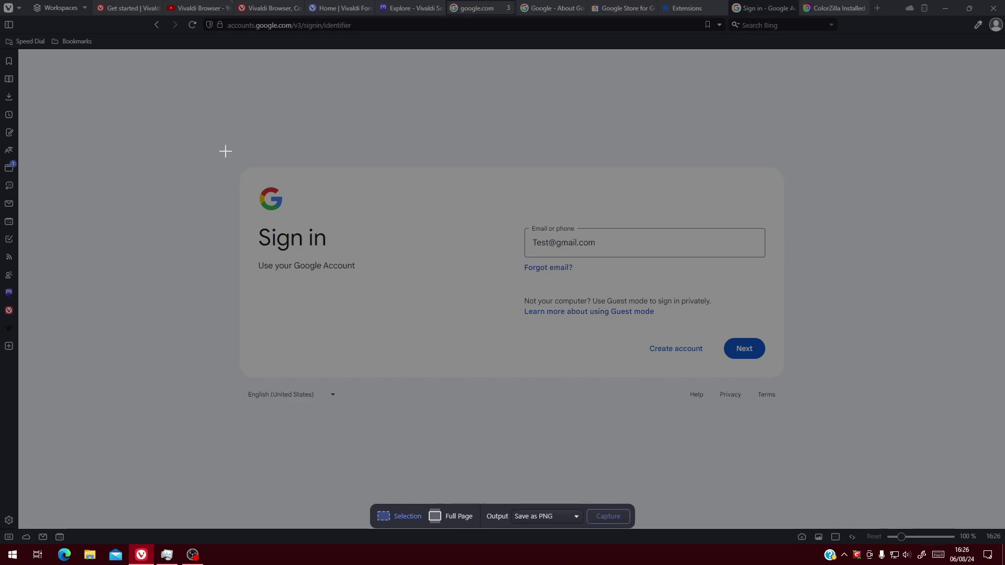
drag(216, 153, 826, 420)
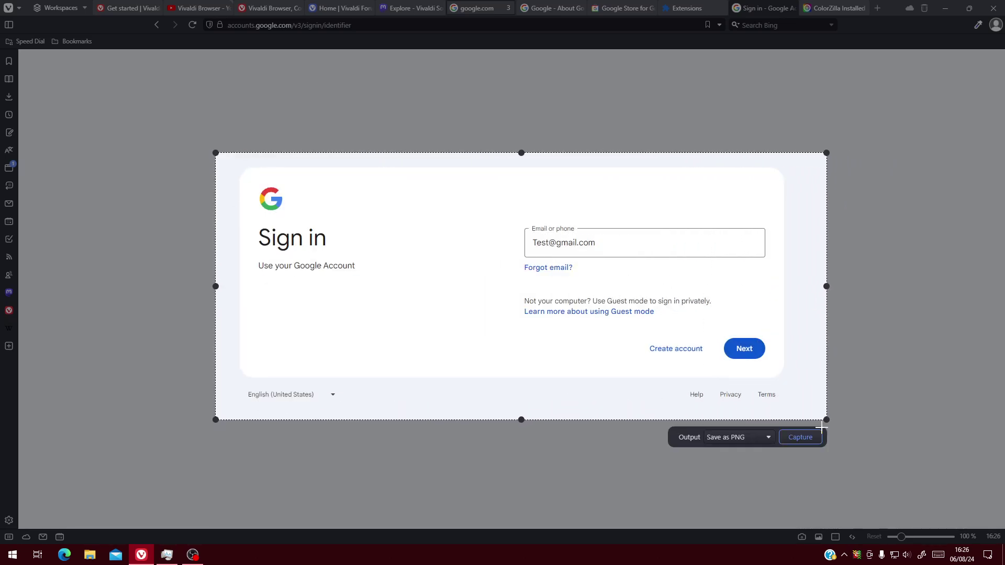
click(751, 438)
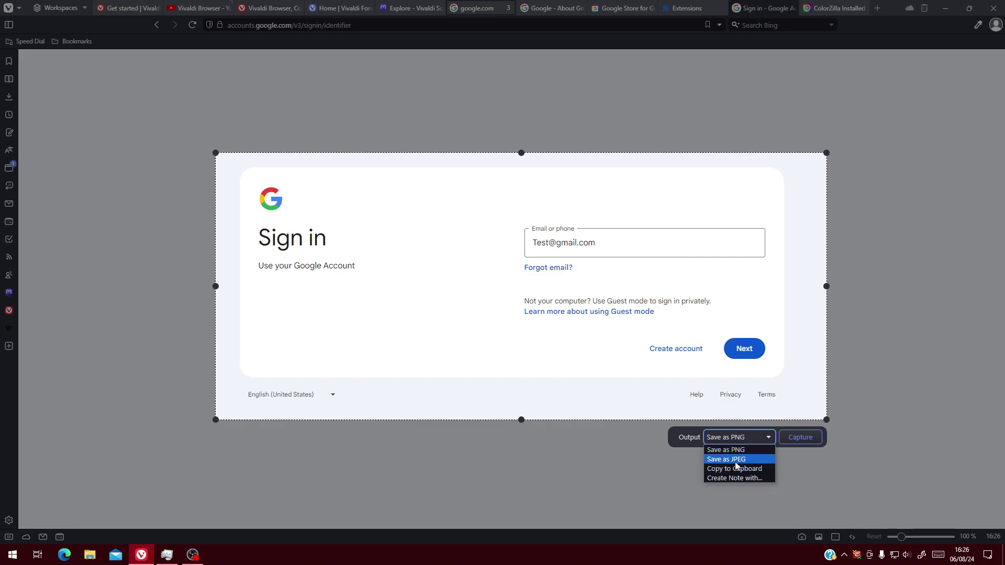
click(764, 479)
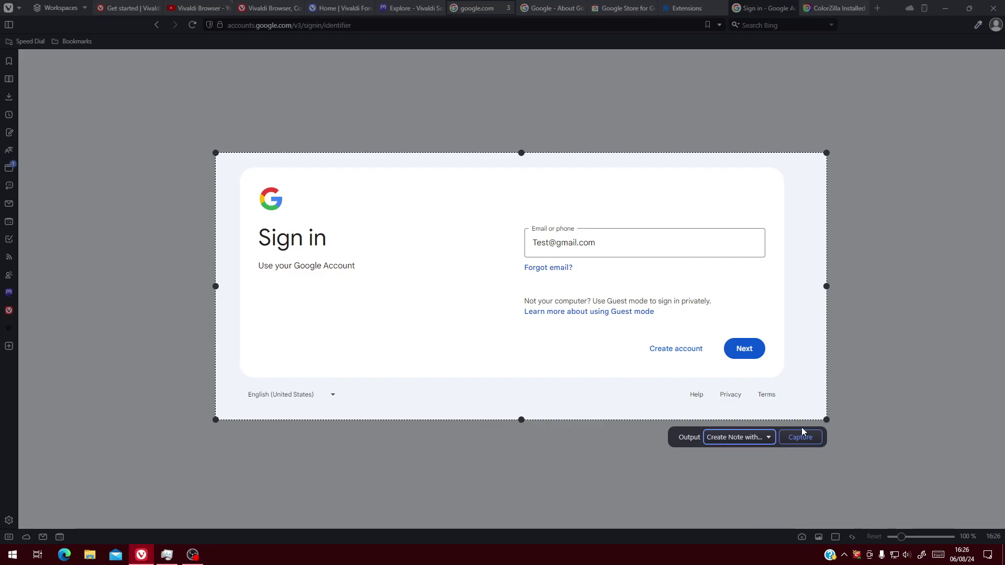
click(799, 437)
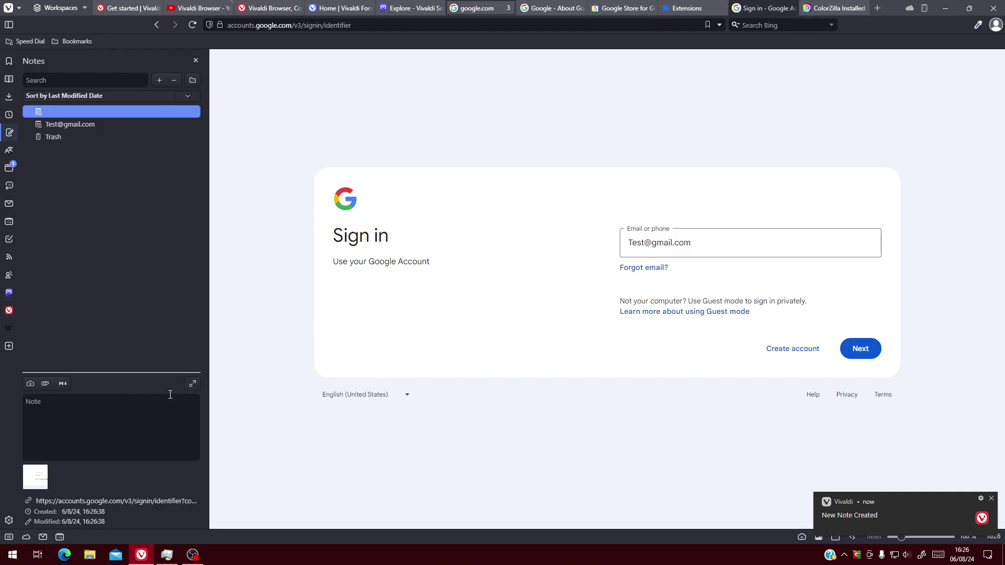
Open the note's screenshot attachment in a tab and briefly view its image information.
double_click(33, 477)
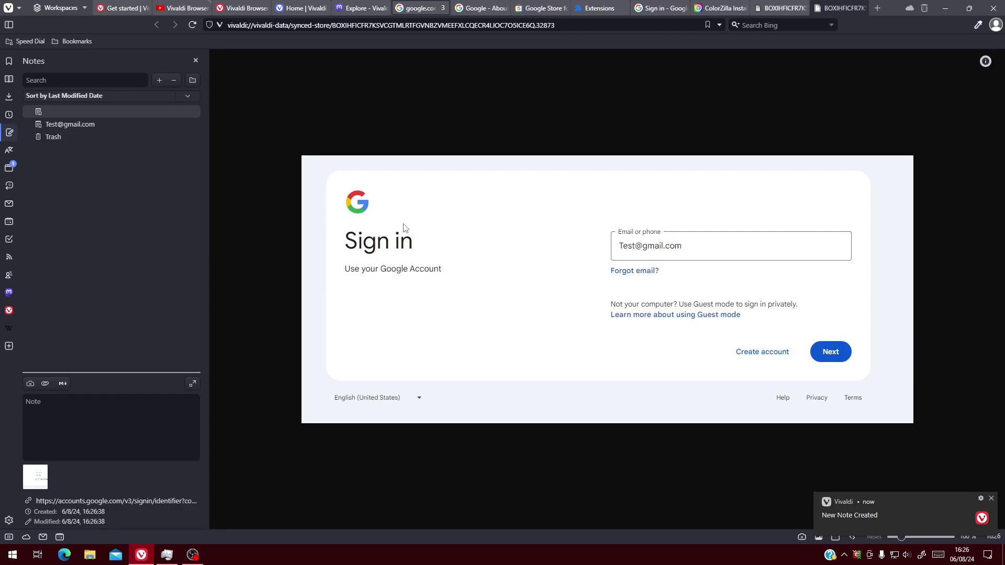
click(984, 62)
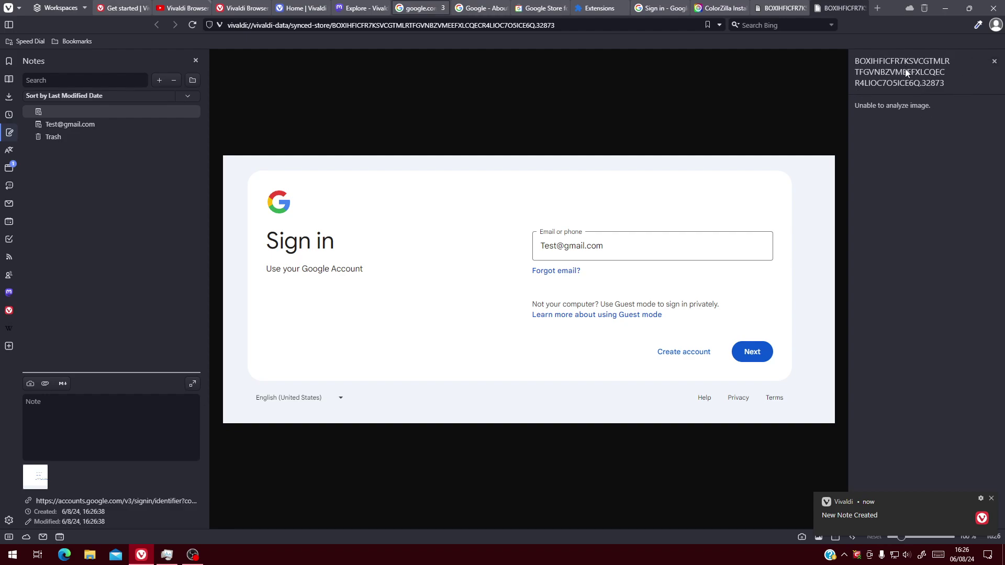
click(994, 62)
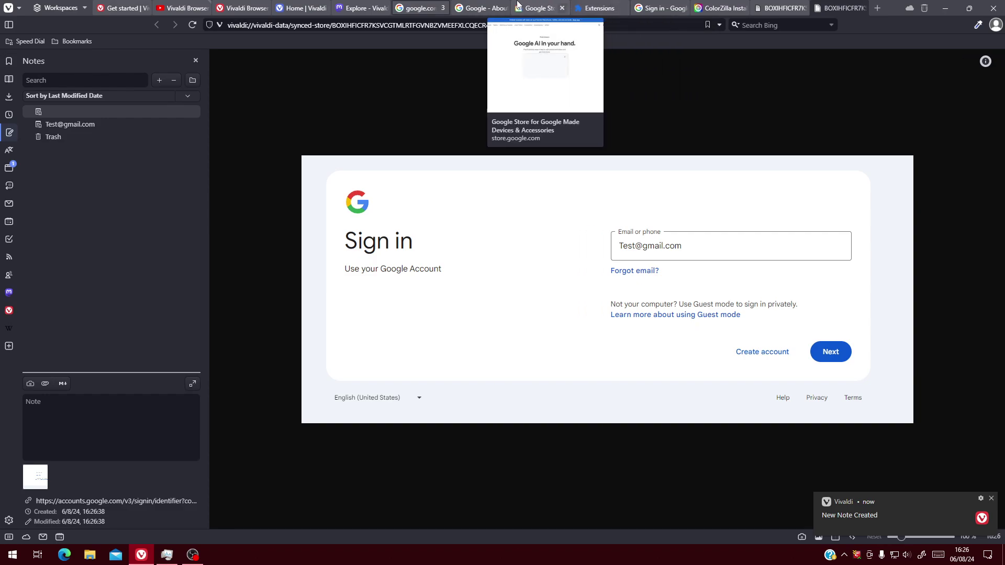
Search Google Images for 'Dog', preview the German Shepherd photo, and bring up its context menu.
click(448, 8)
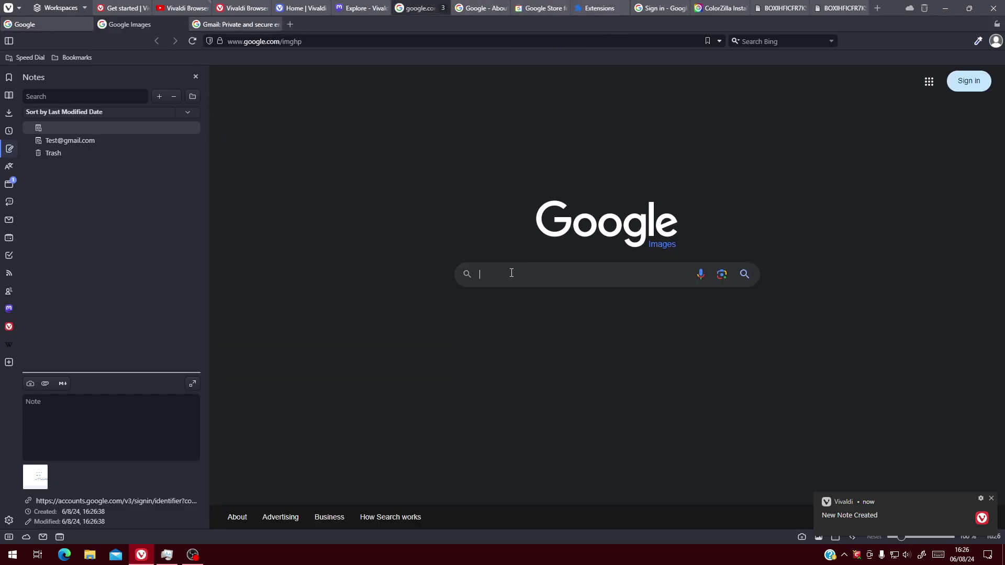
click(511, 273)
text(Dog)
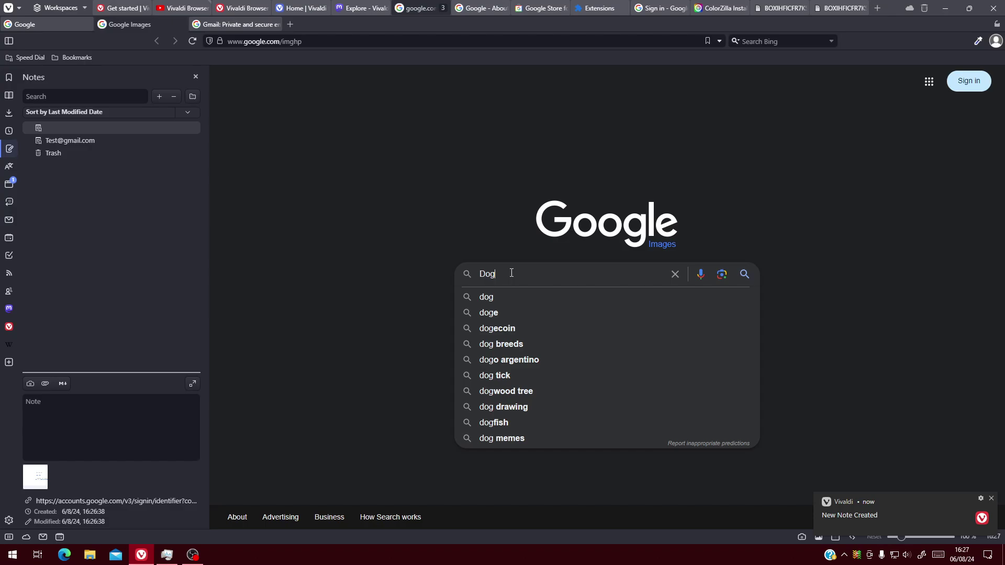
key(Return)
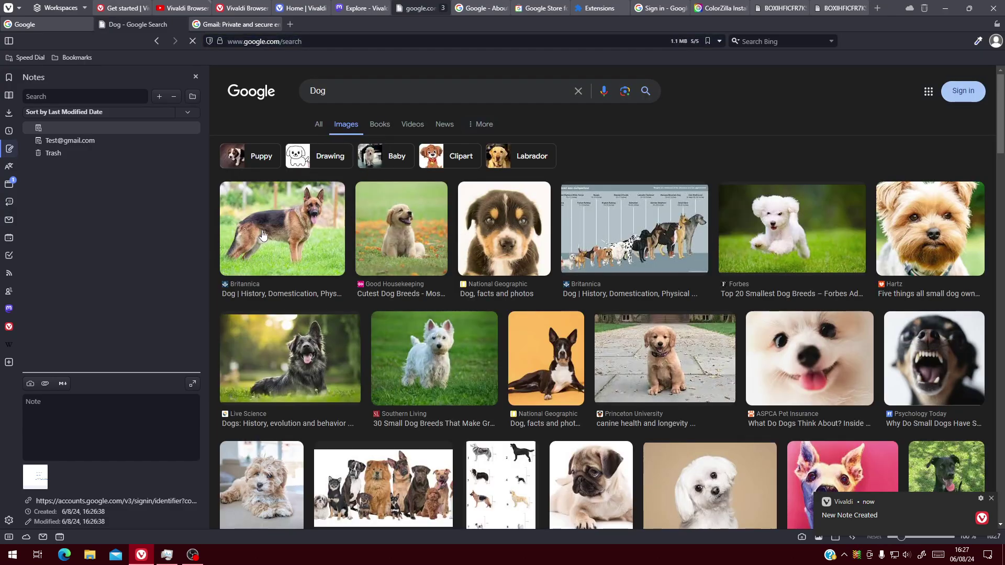
click(294, 234)
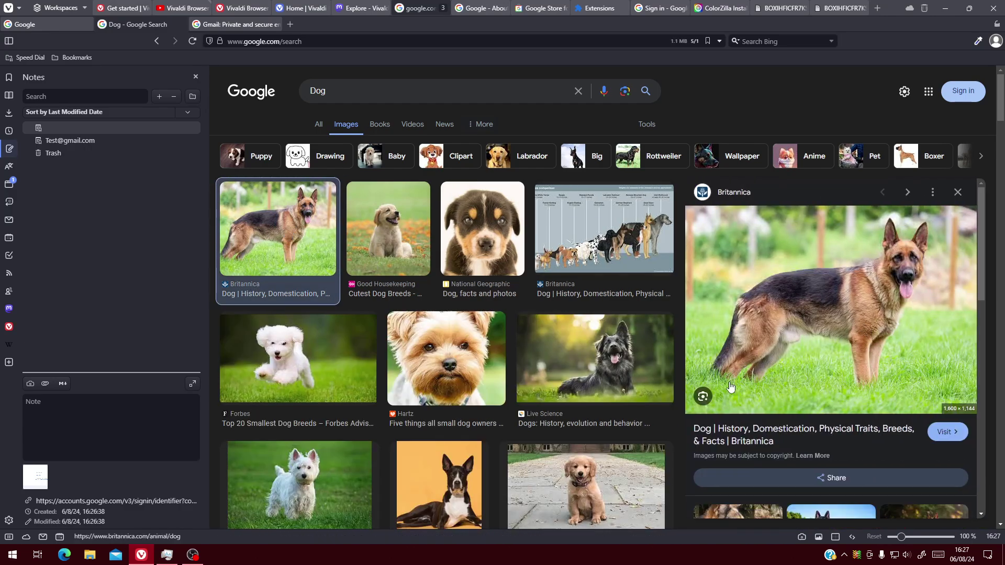
right_click(835, 289)
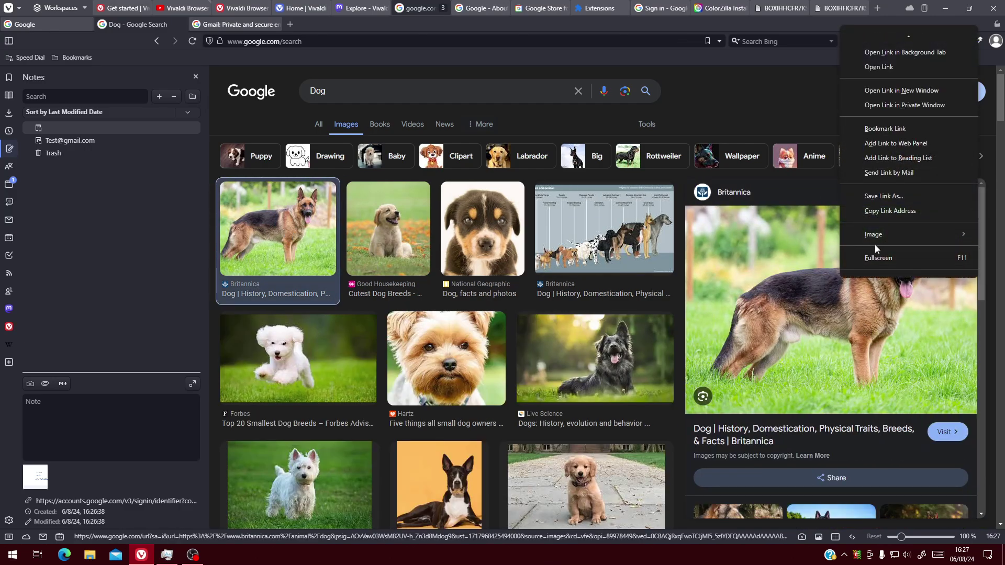
View the photo's Image Properties, toggle Brightness and RGB histograms, then close the details panel.
mouse_move(884, 235)
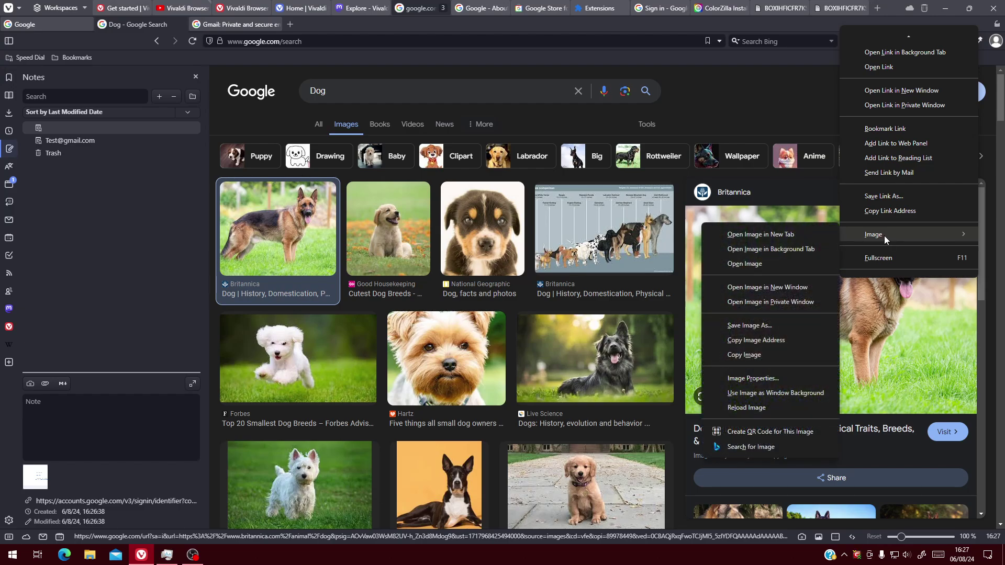
click(735, 380)
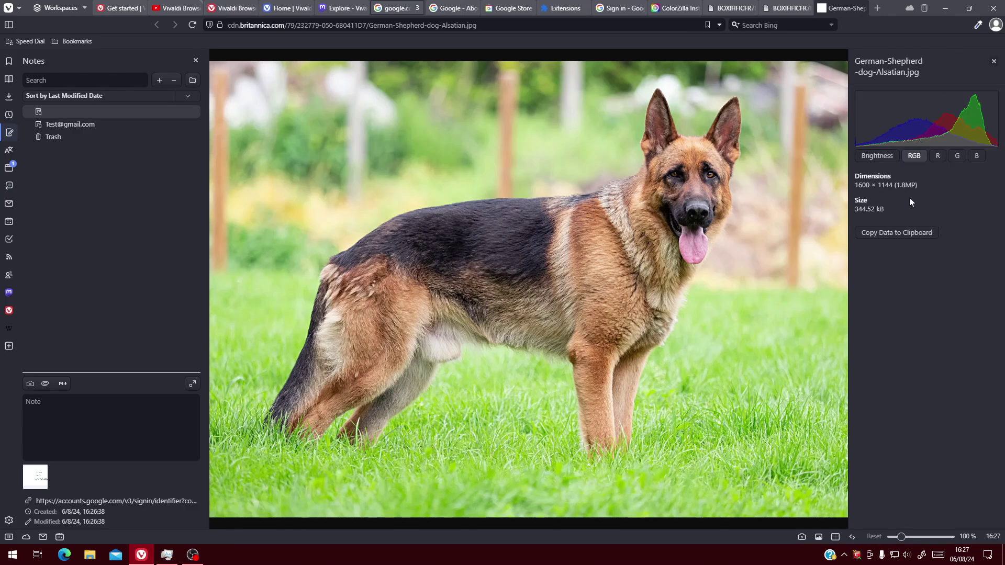
click(555, 25)
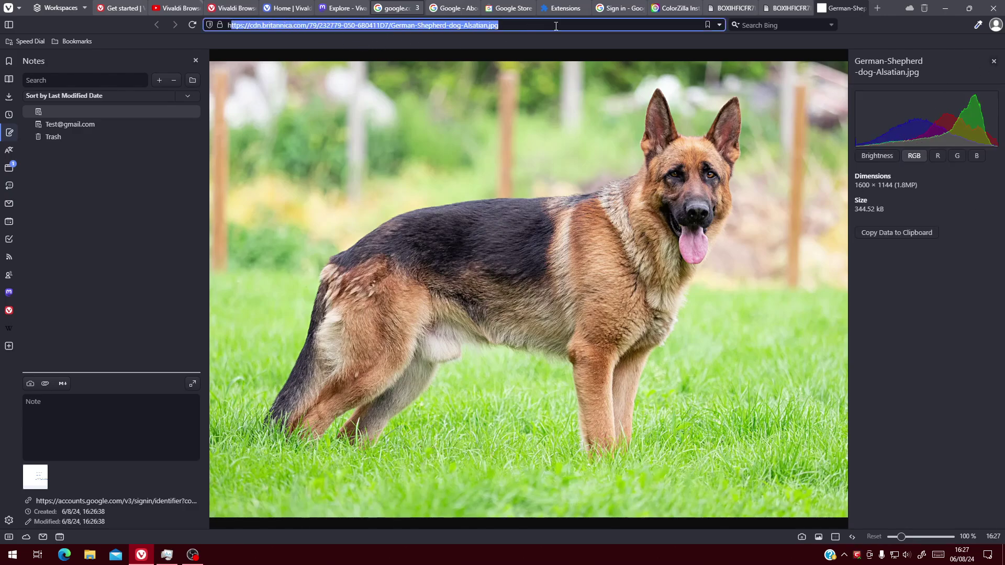
click(889, 156)
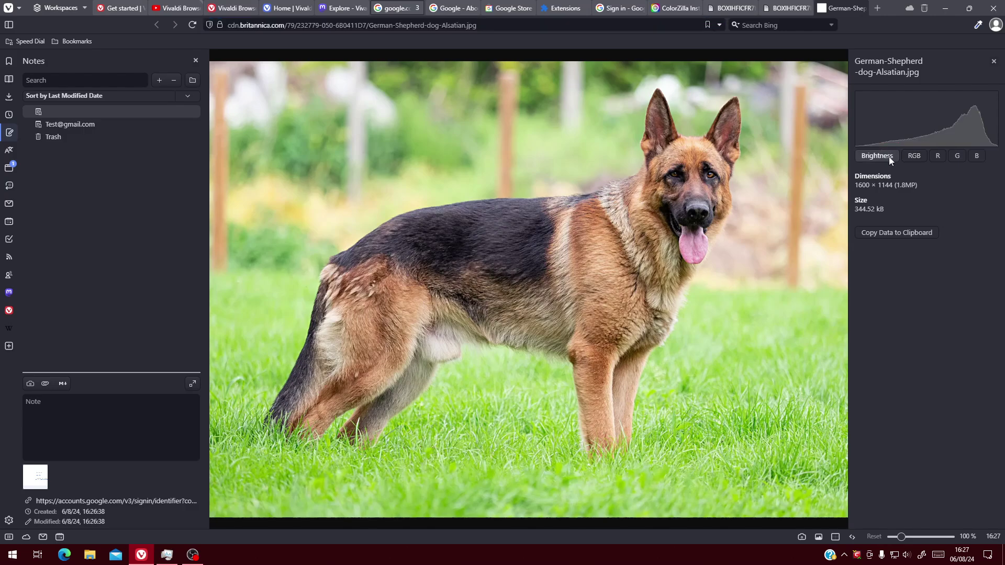
click(925, 156)
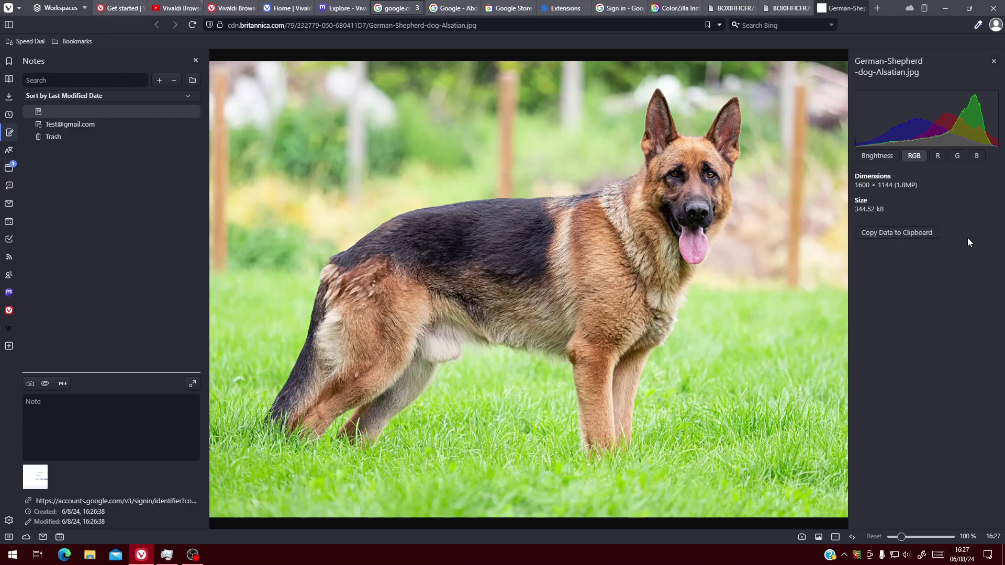
click(994, 62)
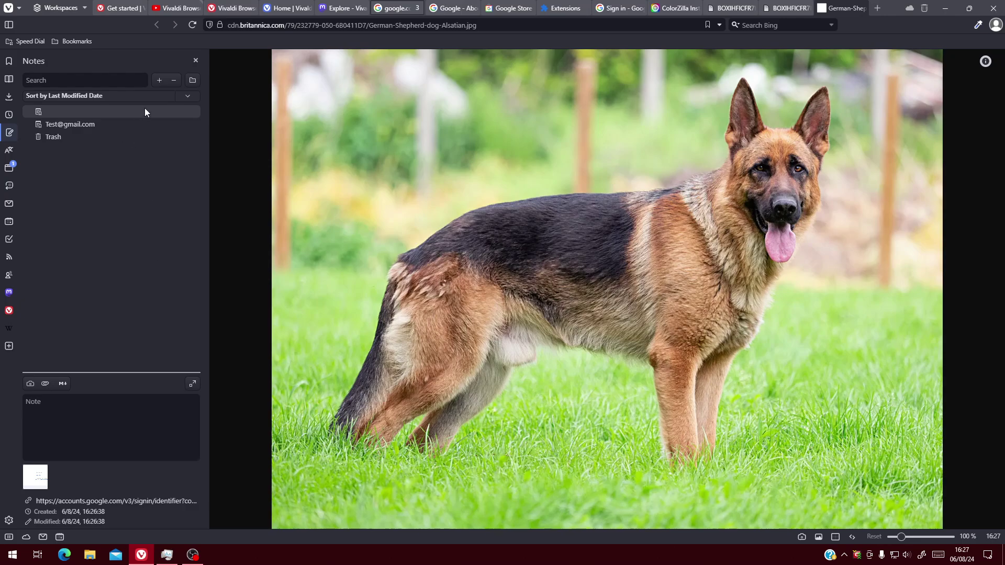
Close the Notes panel and create a new workspace named 'Design'.
click(193, 60)
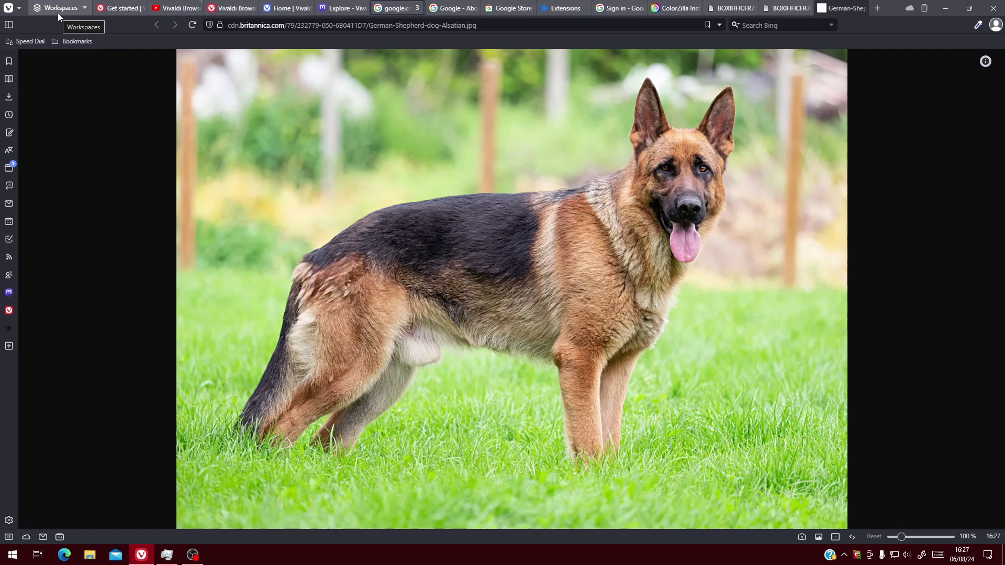
click(57, 13)
click(81, 101)
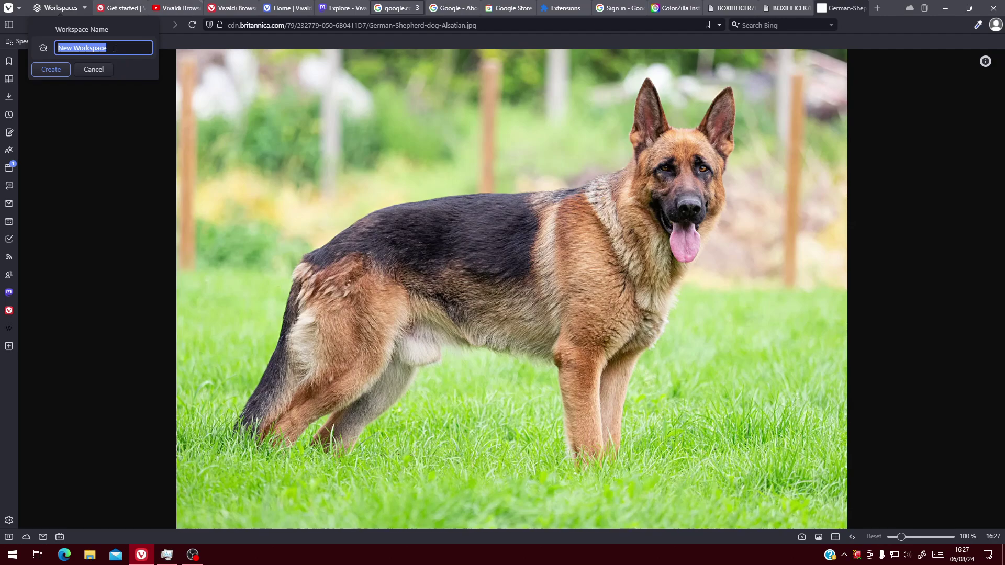
text(Design)
key(Return)
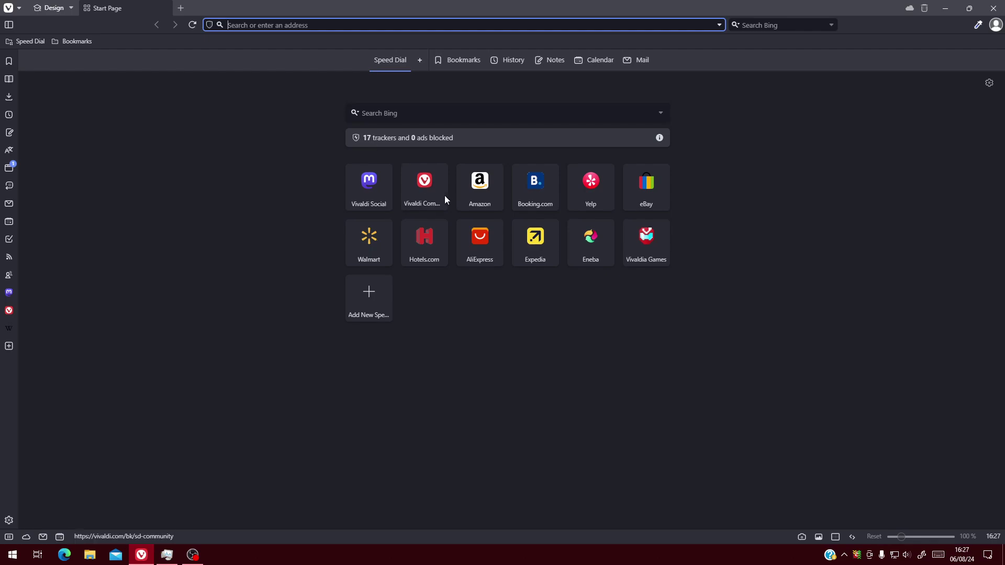
Search Bing for 'Web Design Workspace' in Design, then switch workspaces and back to Design.
text(We)
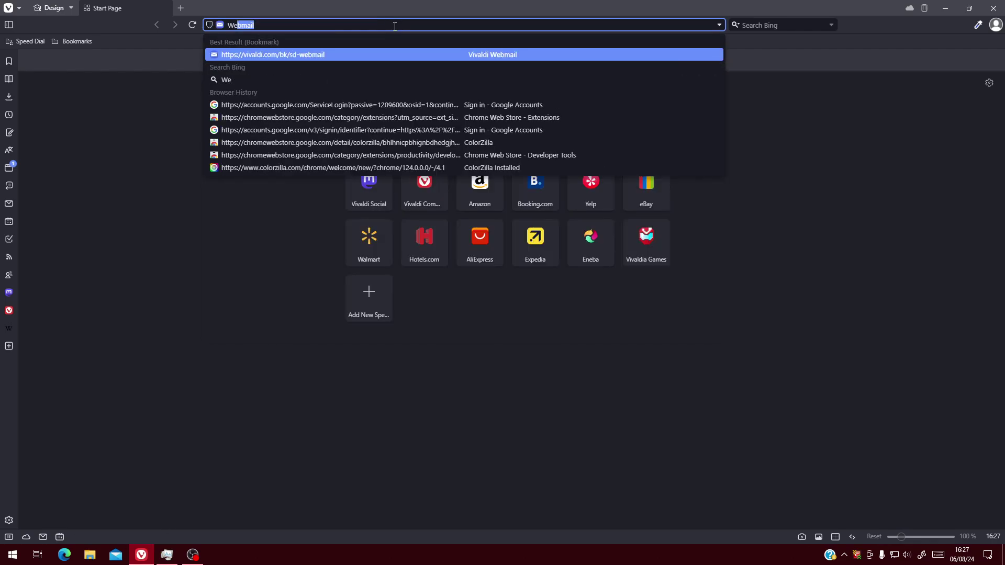
text(b Desing)
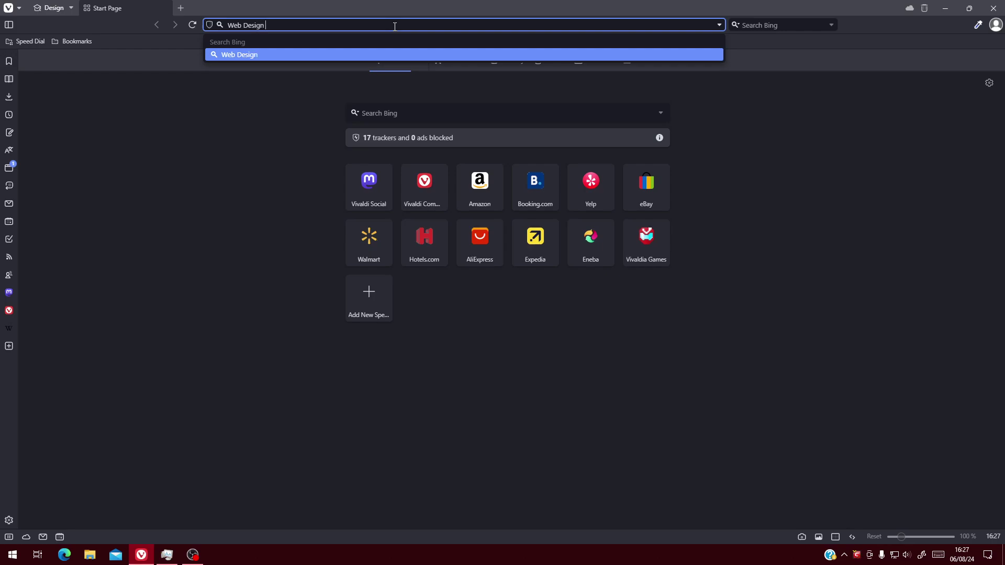
text(Workspace)
key(Return)
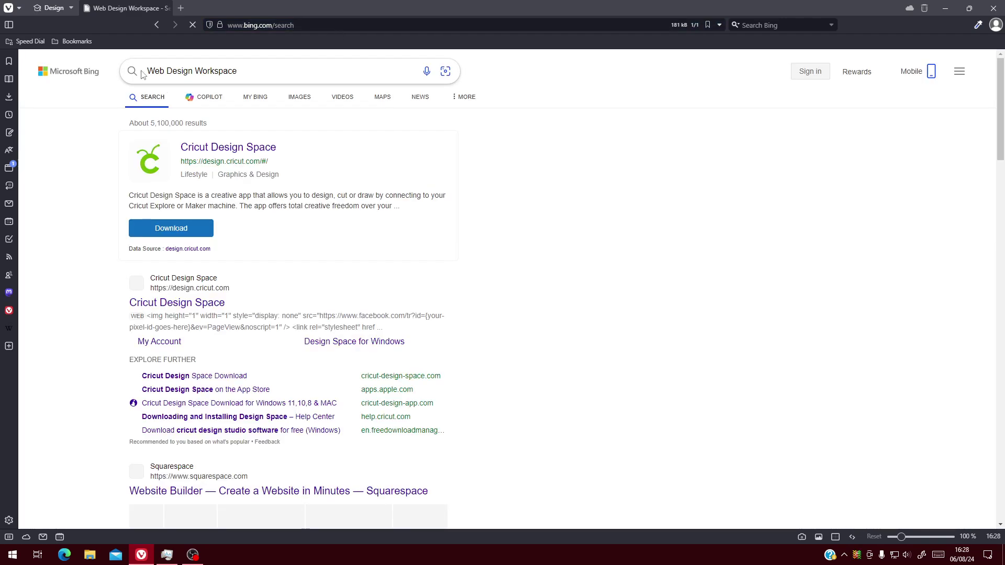
click(53, 7)
click(59, 33)
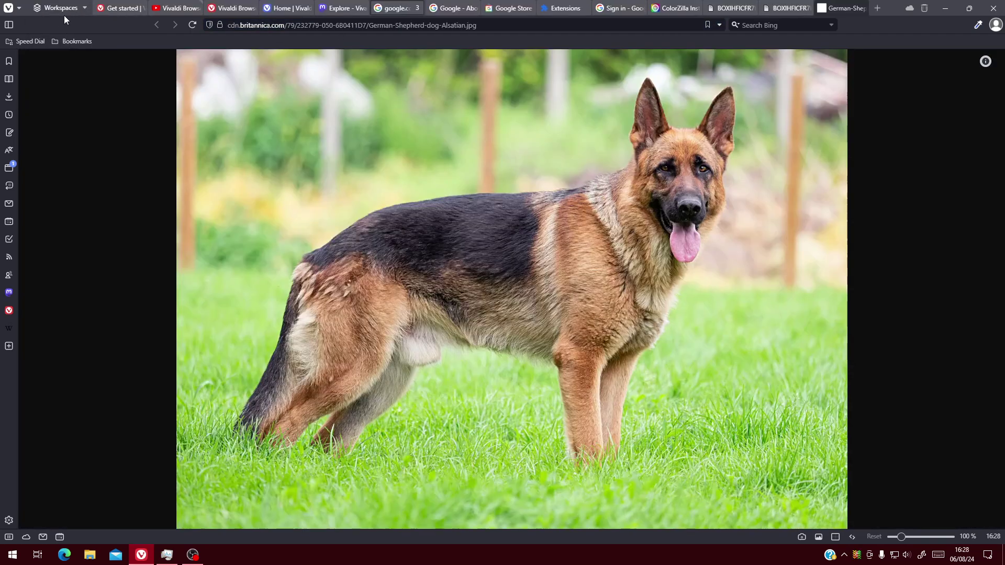
click(65, 9)
click(68, 61)
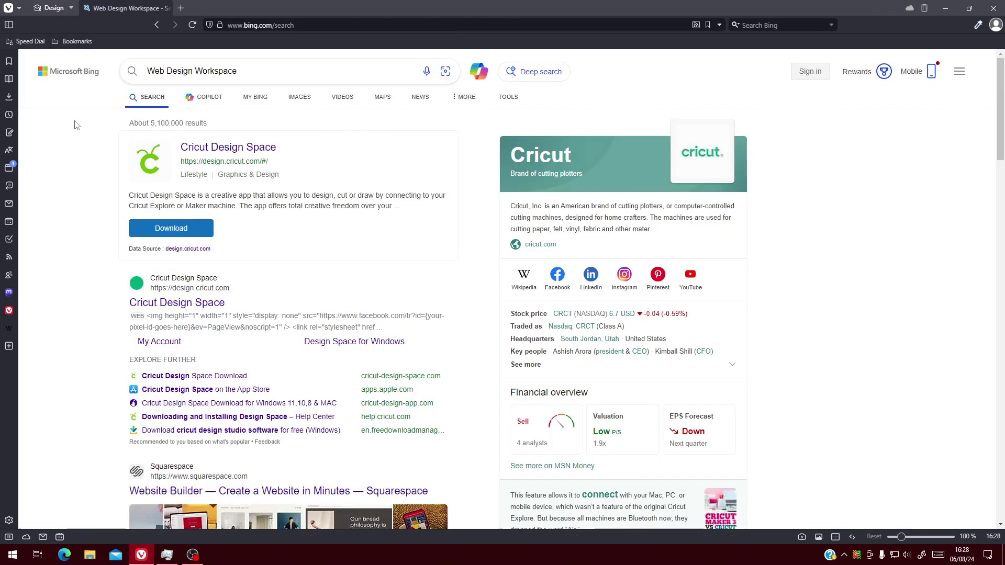
click(20, 8)
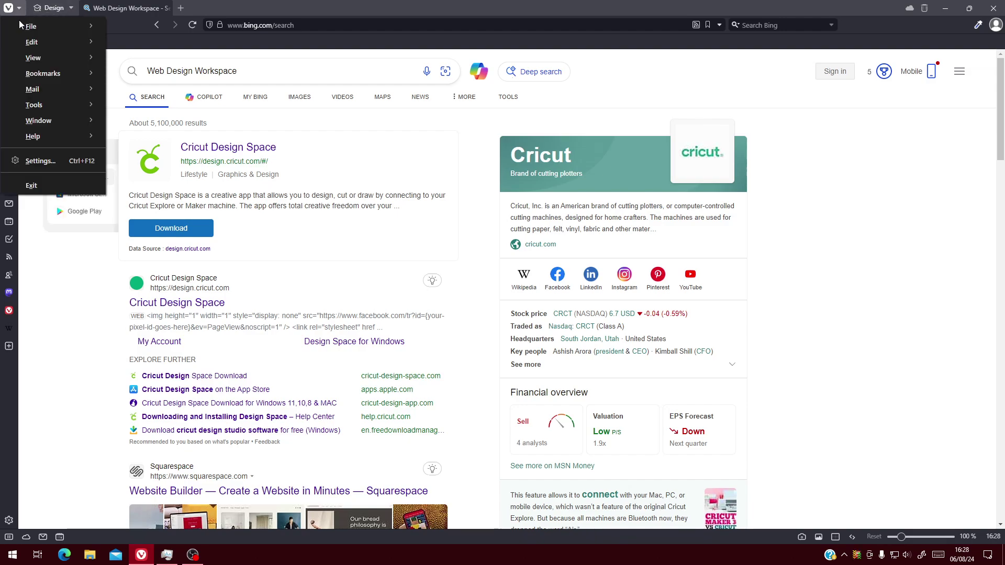